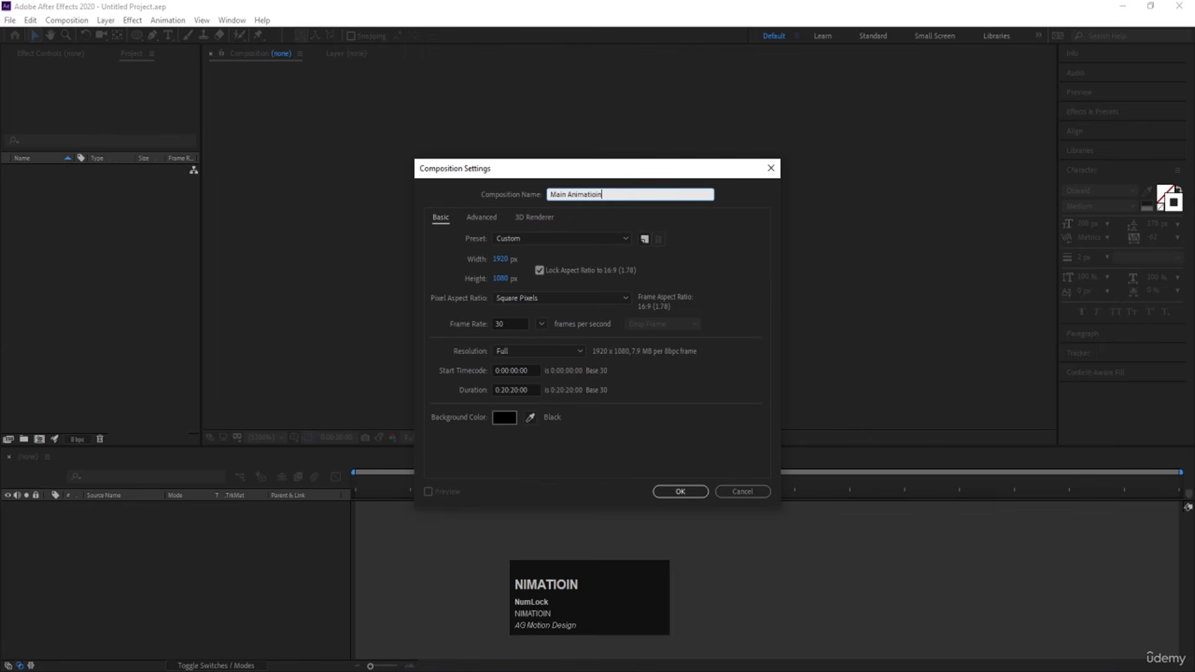
Name the new composition Main Animati-on, set its duration to 0:00:20:00 and create it
scroll(599, 212, "up", 1)
left_click_drag(602, 194, 568, 195)
type("nimati-")
key("Num_Lock")
type("on")
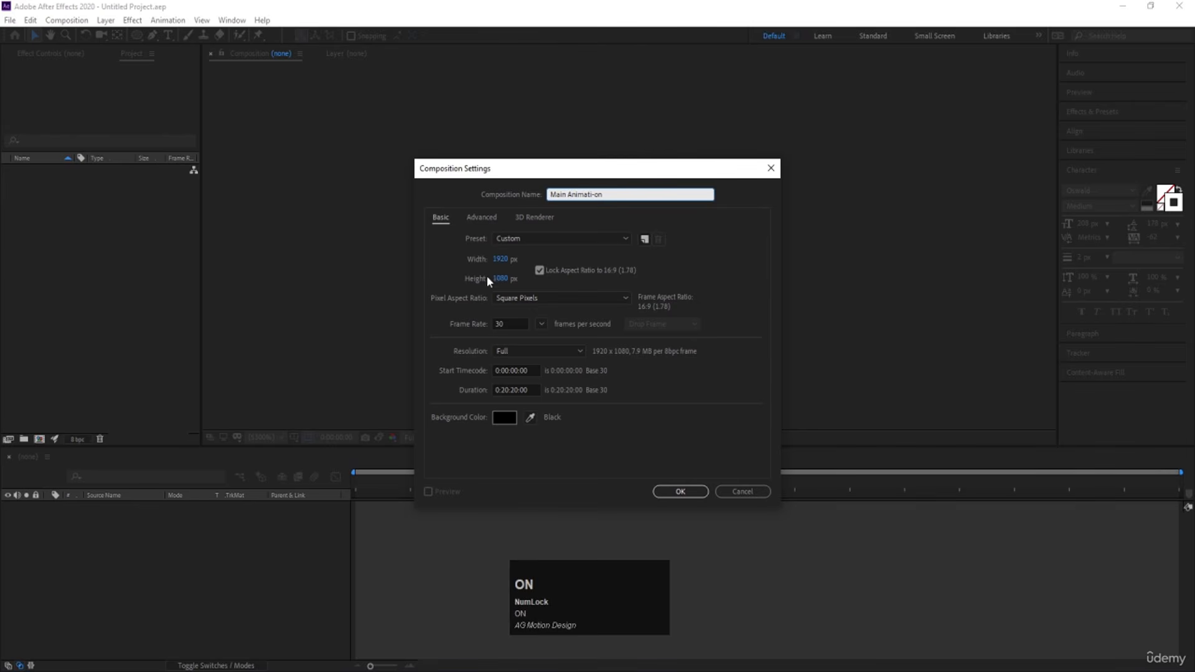
left_click(505, 390)
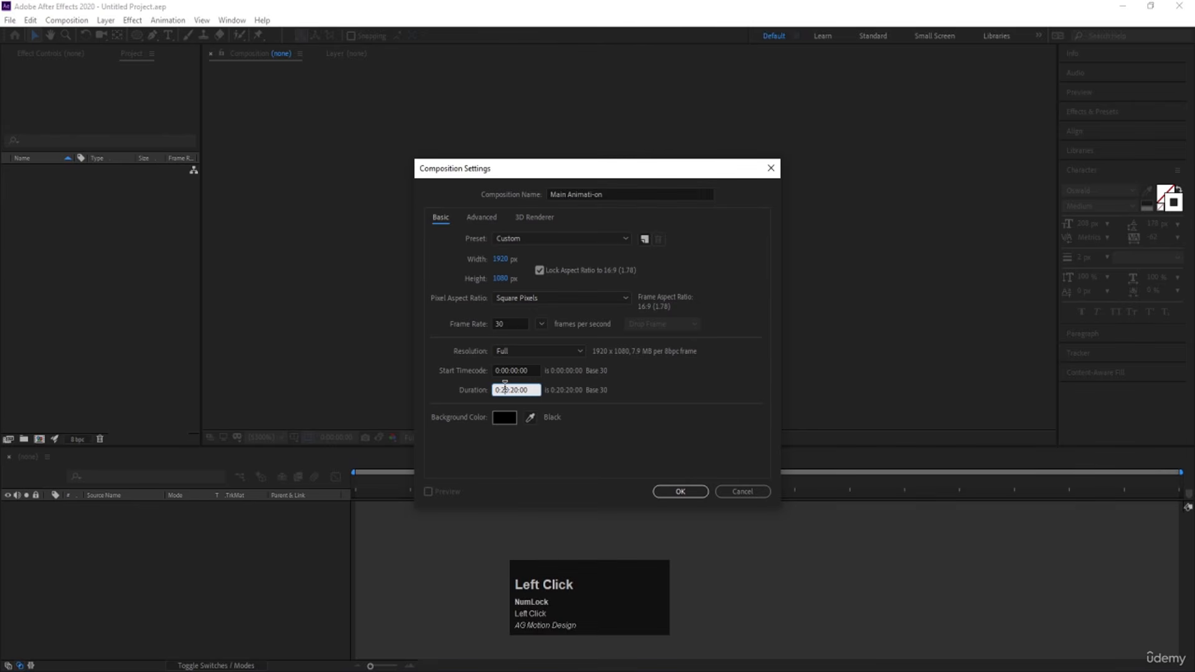
left_click(642, 443)
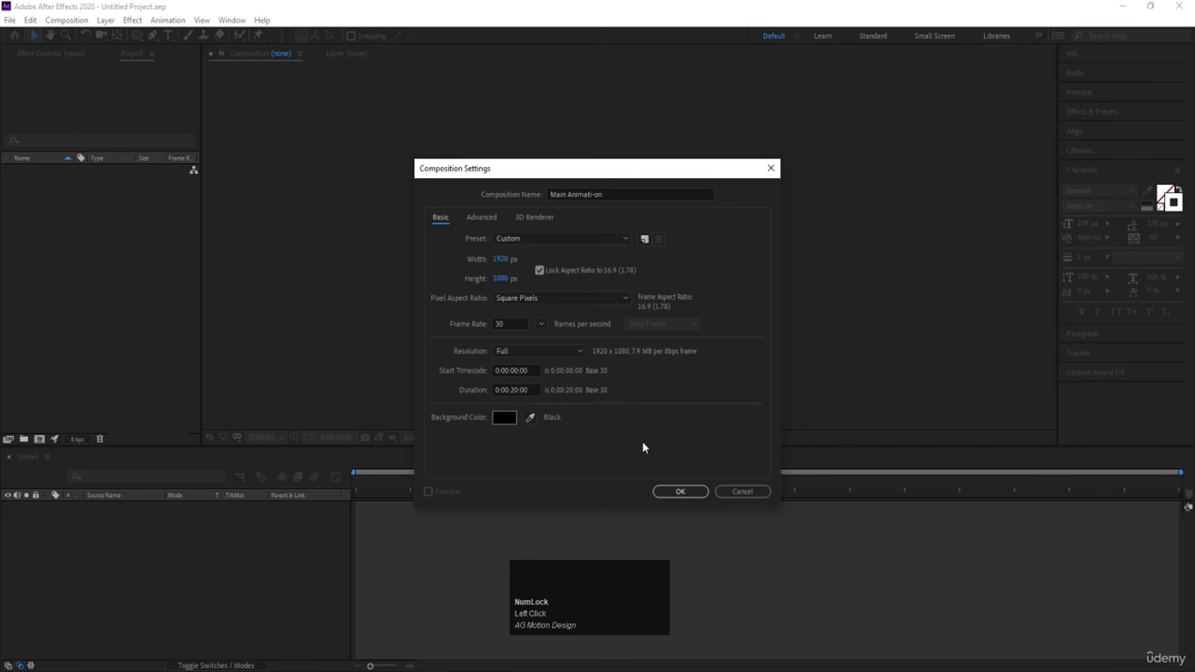
left_click(673, 493)
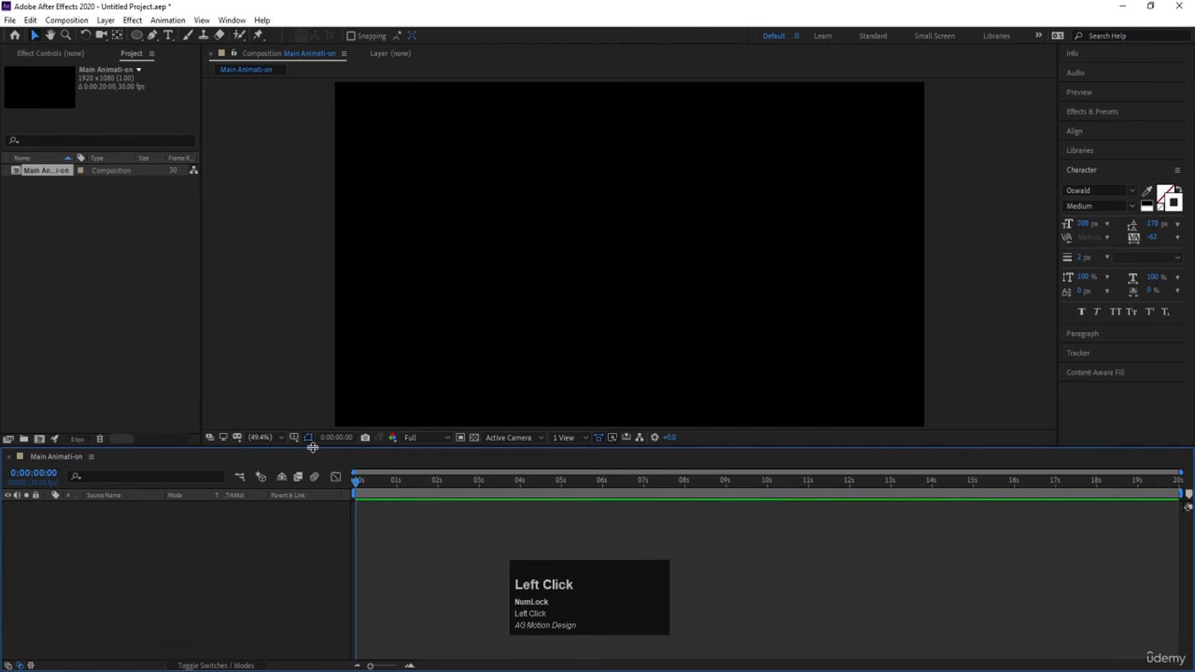
Show the title/action safe guides and add a full-frame white solid layer to the composition
left_click(293, 437)
left_click(330, 453)
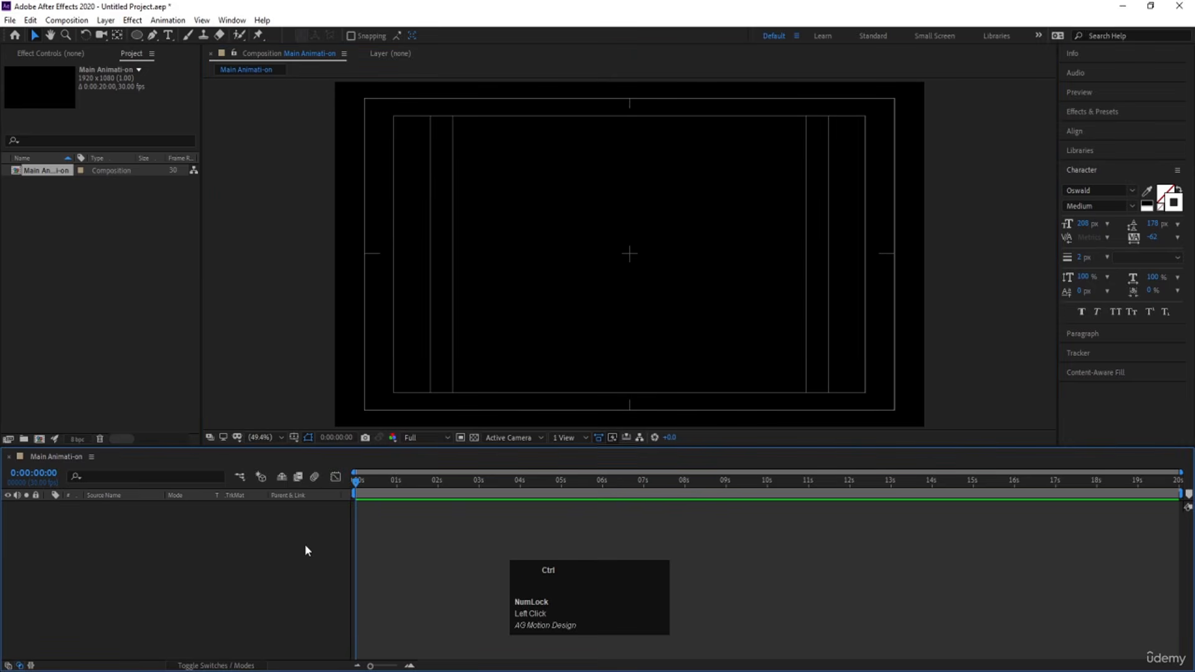
key("ctrl+y")
key("Return")
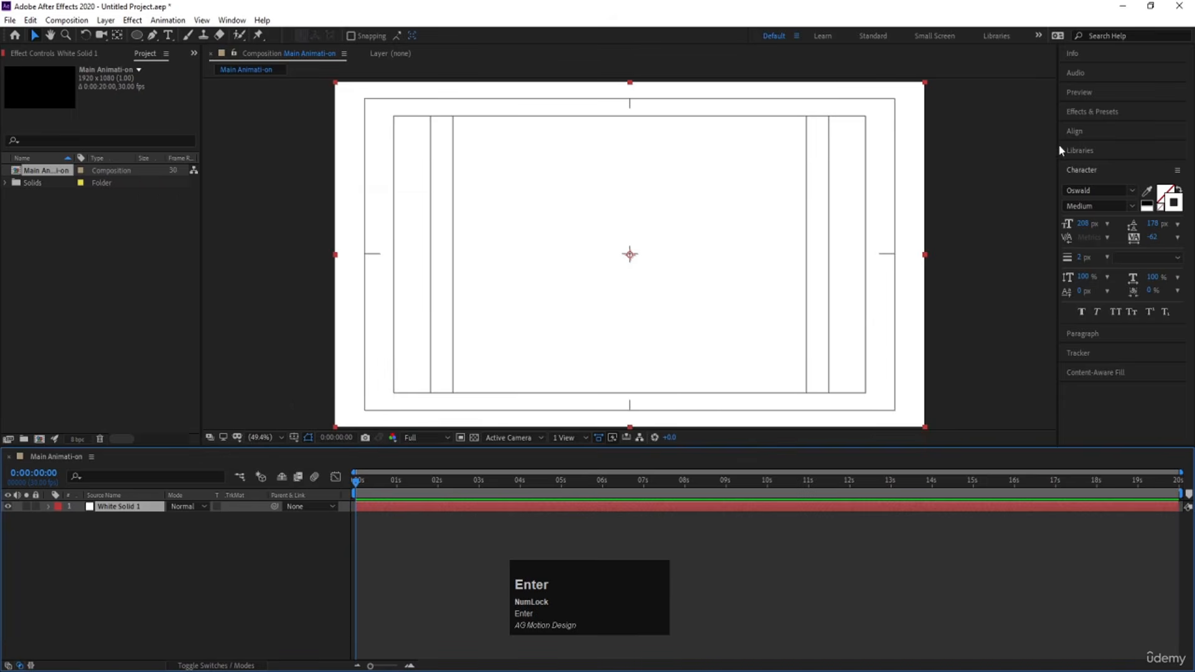
Find the Fractal Noise effect and apply it to the white solid
left_click(1093, 112)
key("ctrl+a")
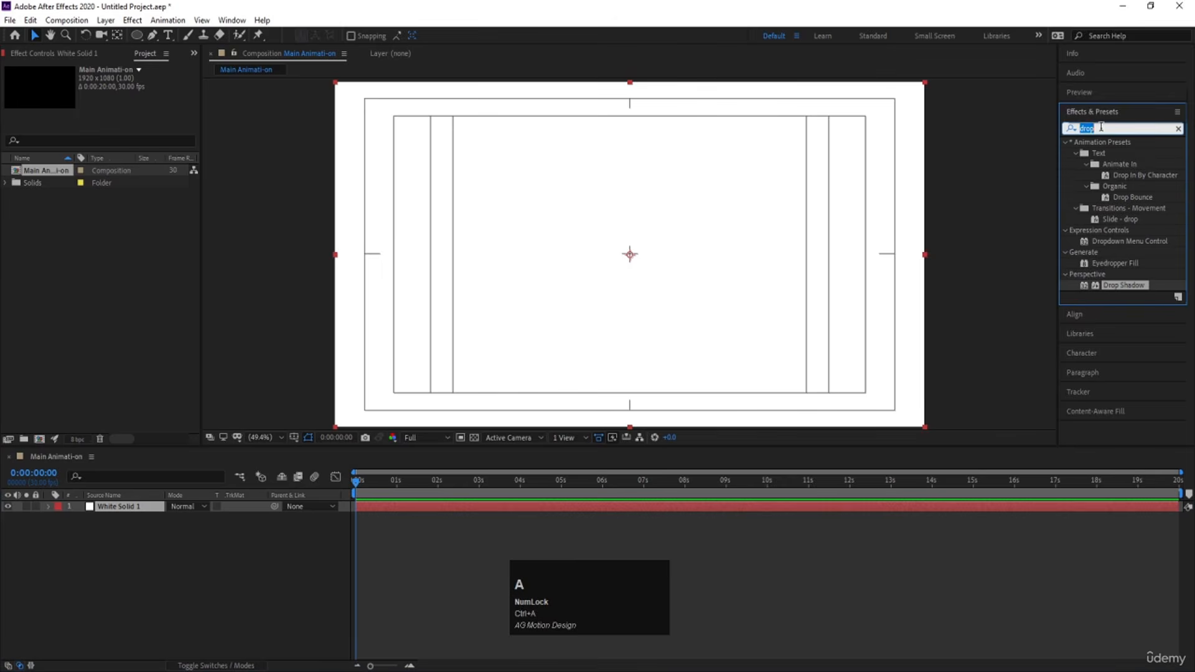
type("fract")
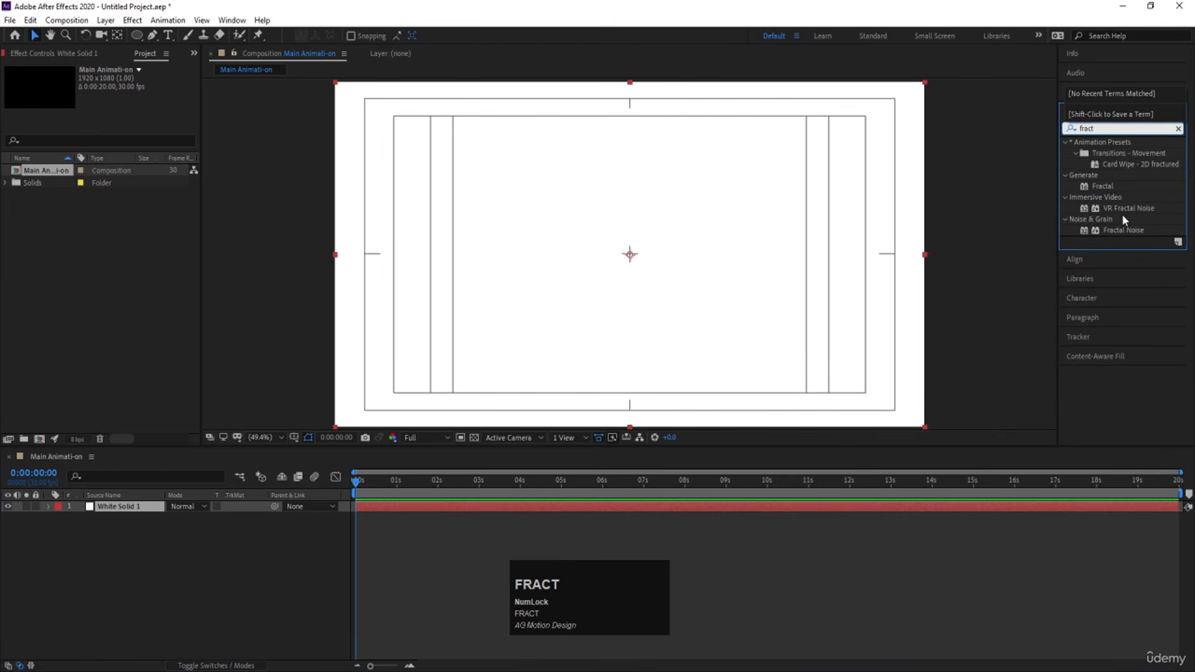
double_click(1121, 230)
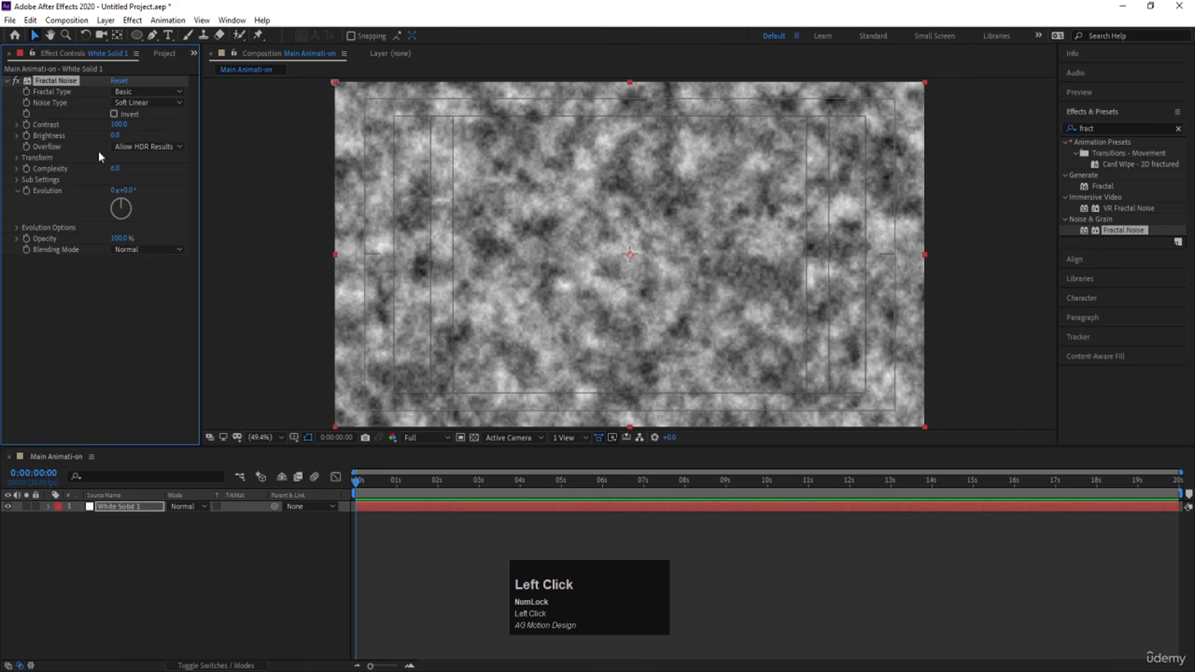
Set Fractal Noise contrast to 174 and brightness to -9, disable uniform scaling, and set the scale height to 10000
mouse_move(119, 124)
left_mouse_down()
mouse_move(156, 128)
mouse_move(112, 142)
left_mouse_up()
left_click(17, 158)
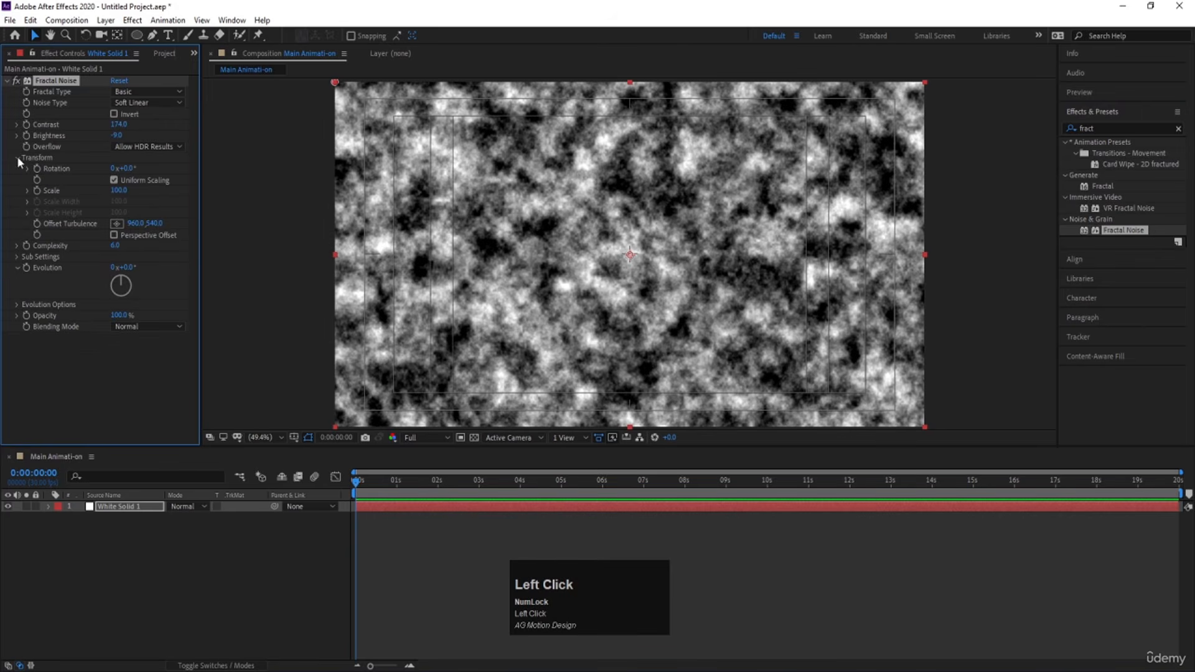
left_click(113, 180)
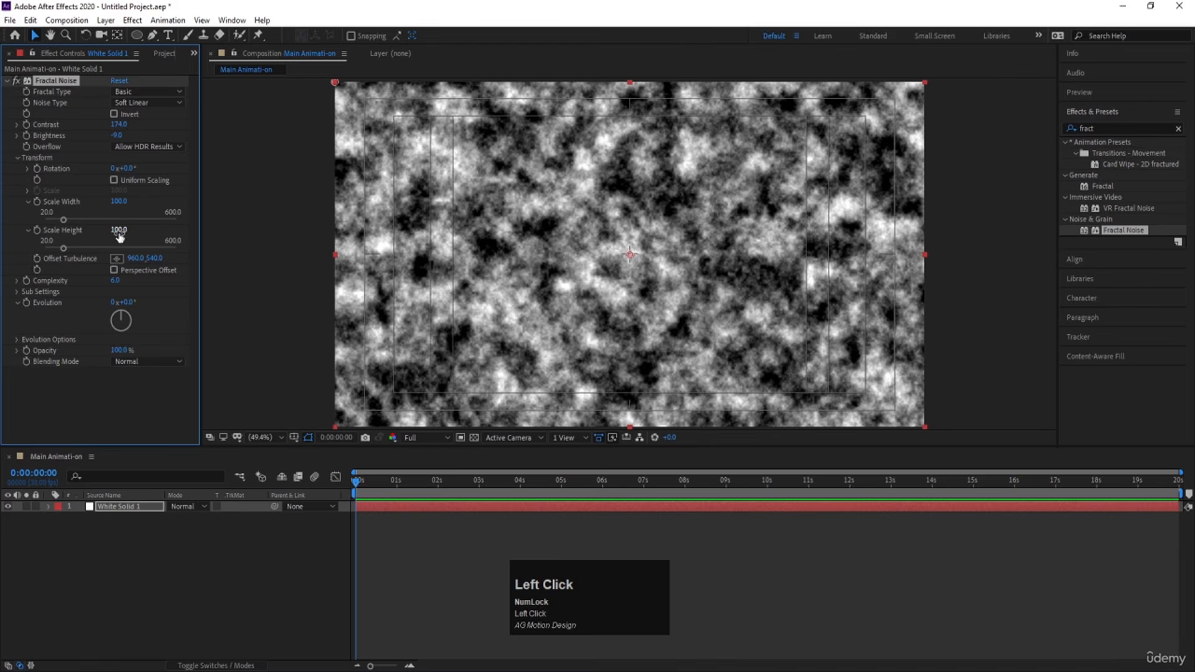
left_click(121, 231)
left_click(129, 232)
left_click(154, 230)
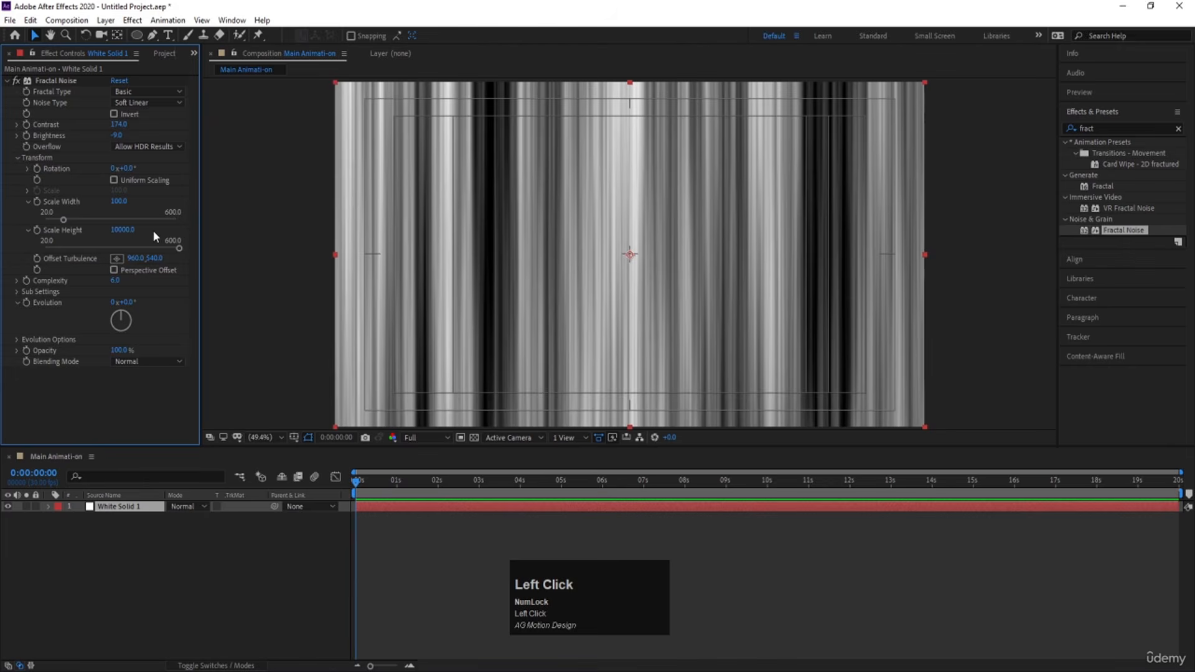
Try a lower Fractal Noise complexity and set it back to 6
left_click(116, 277)
key("Return")
left_click(118, 280)
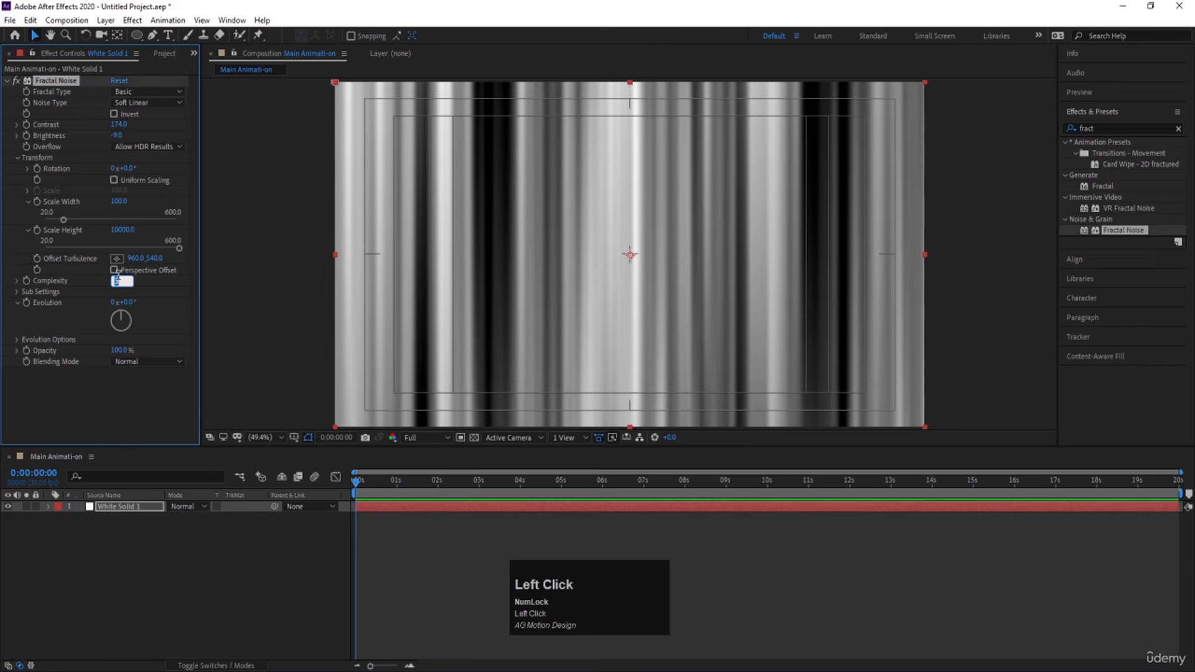
key("Return")
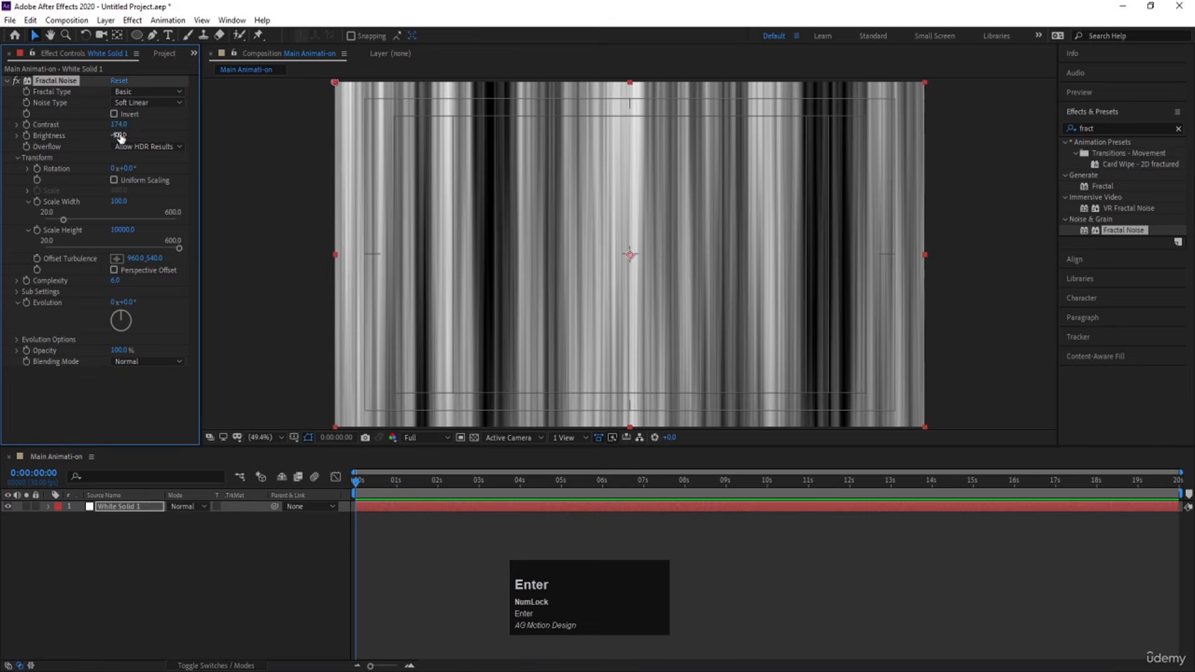
Set the Fractal Noise brightness to 0 and raise its contrast to 260
left_click(120, 136)
type("0")
key("Return")
left_click_drag(118, 124, 165, 128)
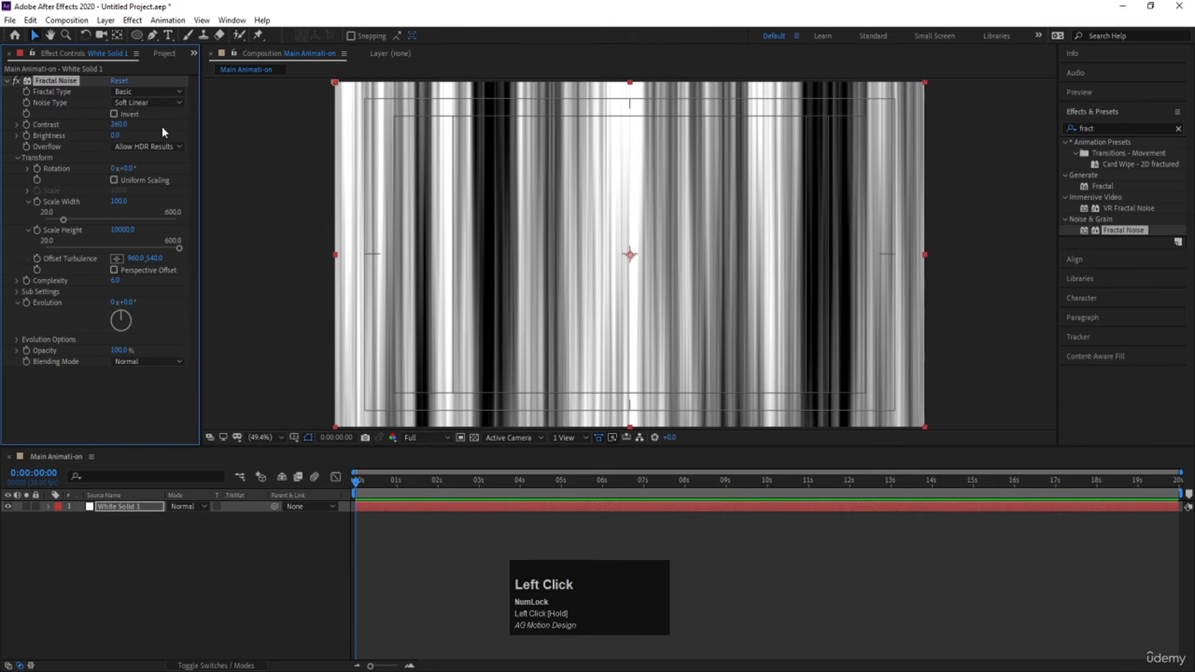
Try a sub scaling of 20 in the Fractal Noise sub settings and settle on 40
left_click(17, 292)
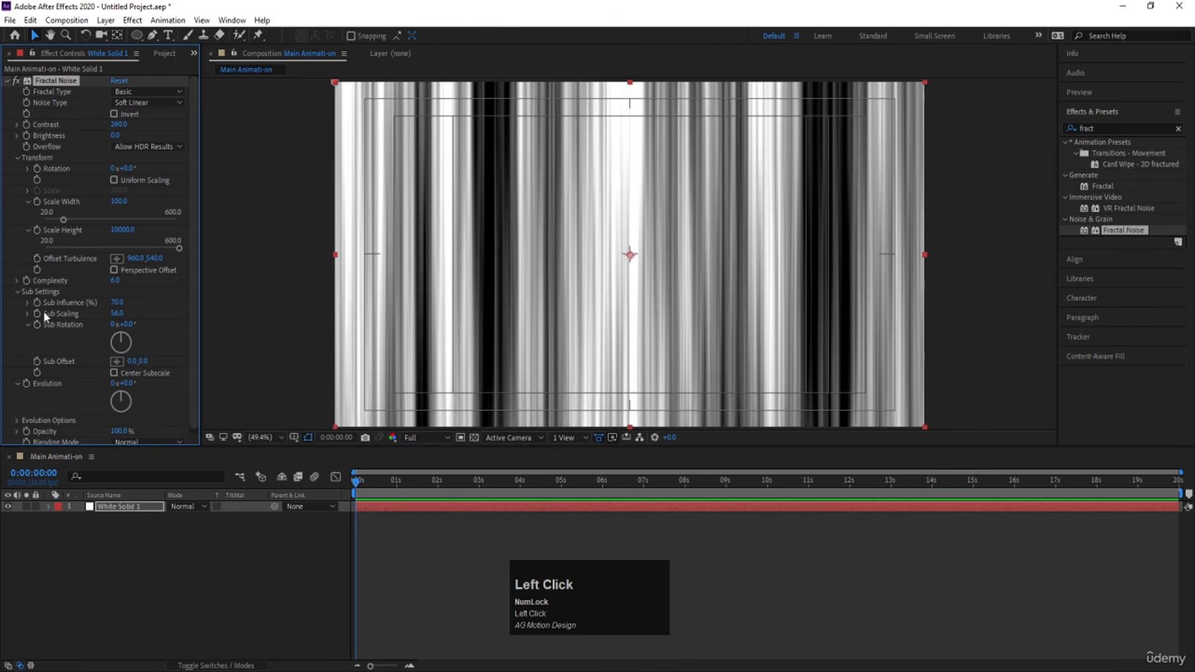
left_click(119, 314)
type("20")
key("Return")
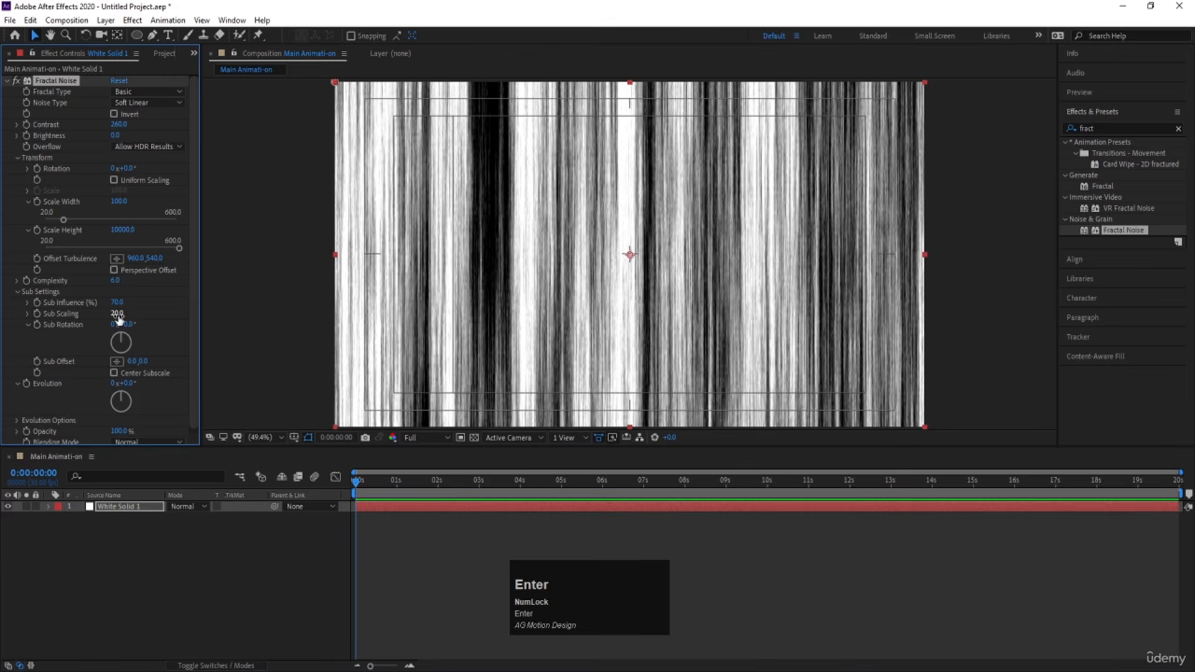
left_click(118, 313)
type("40")
key("Return")
Try a higher sub influence and then 50% for the Fractal Noise, and set it back to 70%
mouse_move(117, 303)
left_mouse_down()
mouse_move(178, 296)
mouse_move(138, 302)
left_mouse_up()
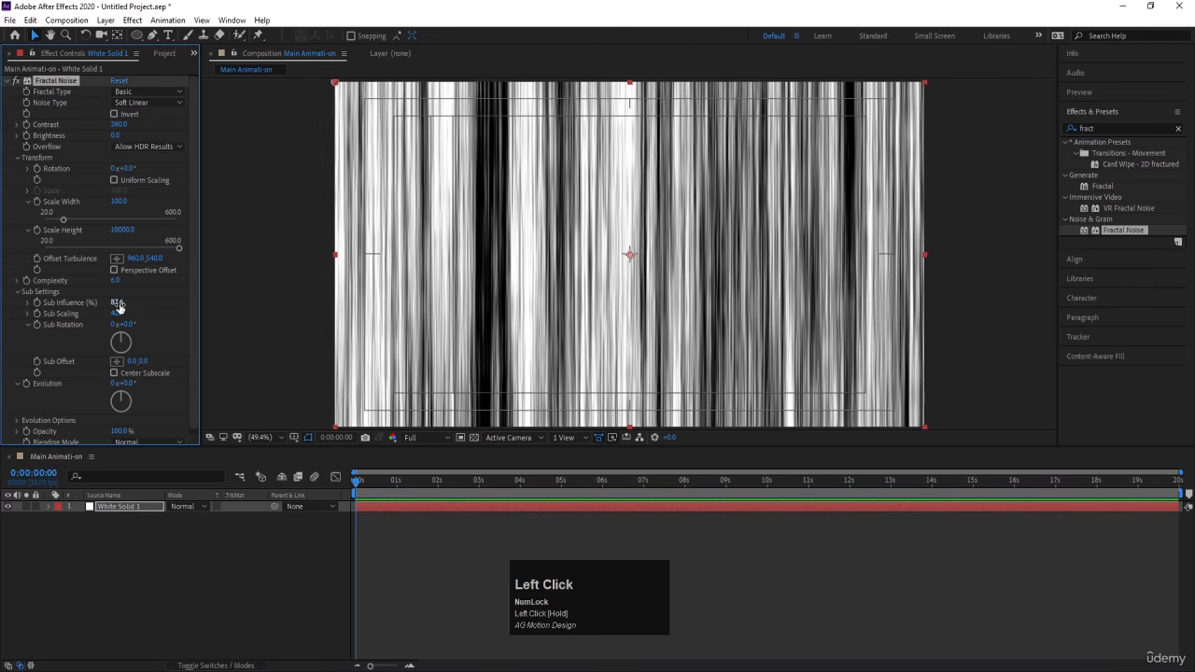
left_click(118, 302)
type("50")
key("Return")
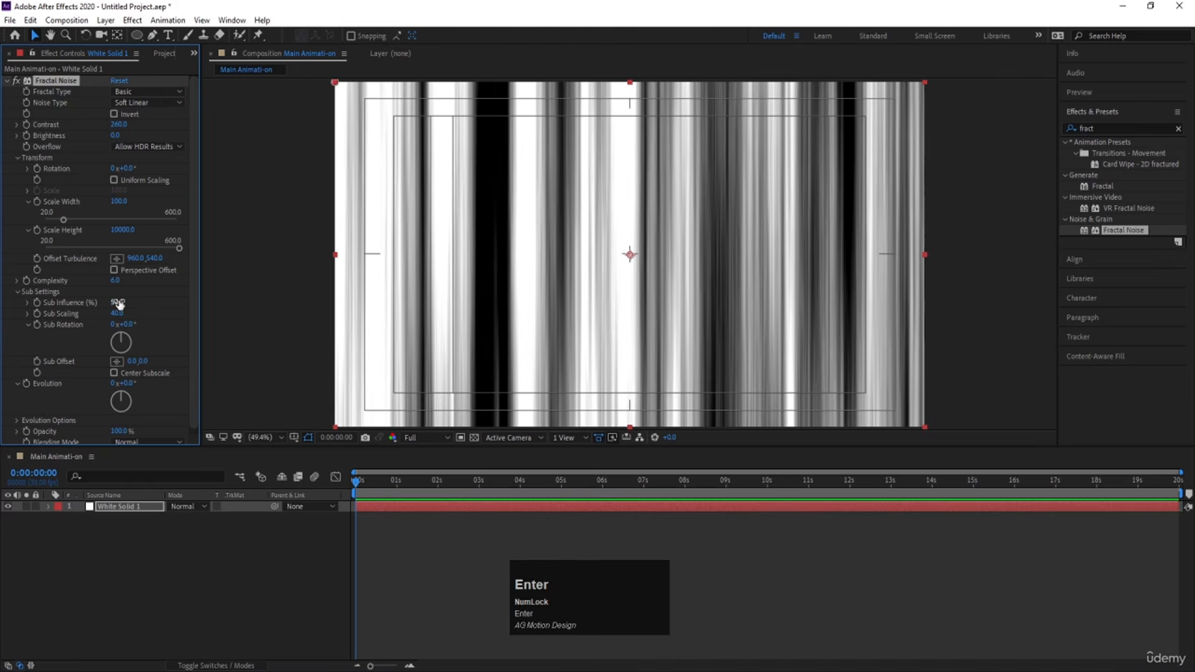
left_click(144, 302)
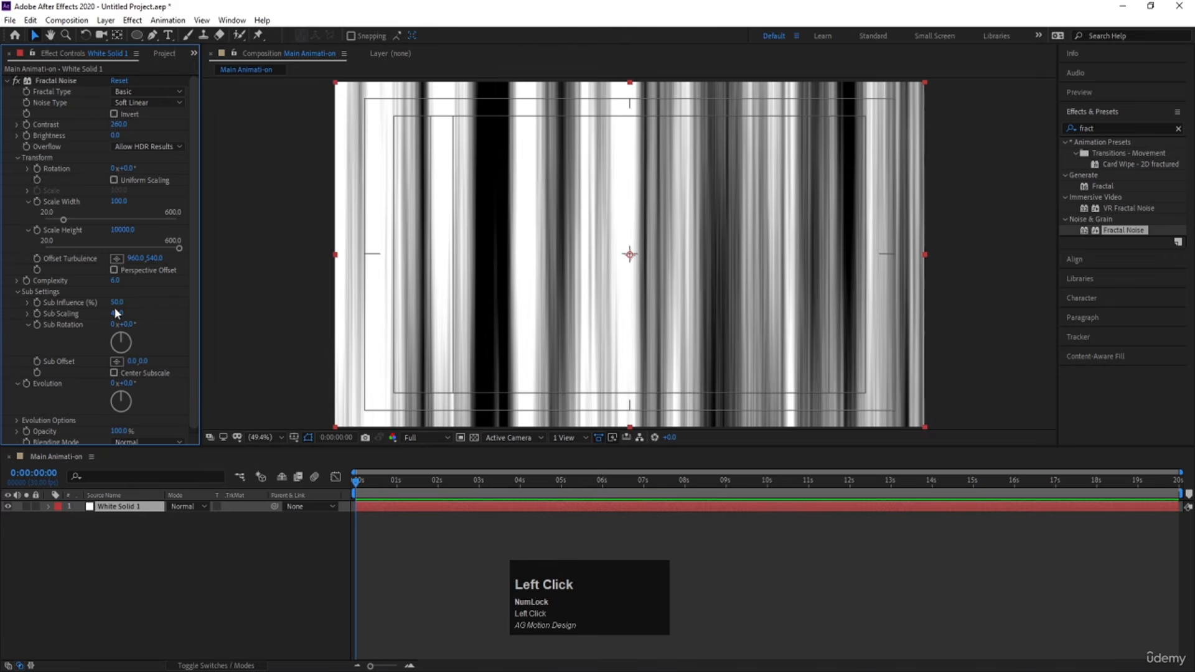
left_click(115, 303)
type("70")
key("Return")
left_click(145, 297)
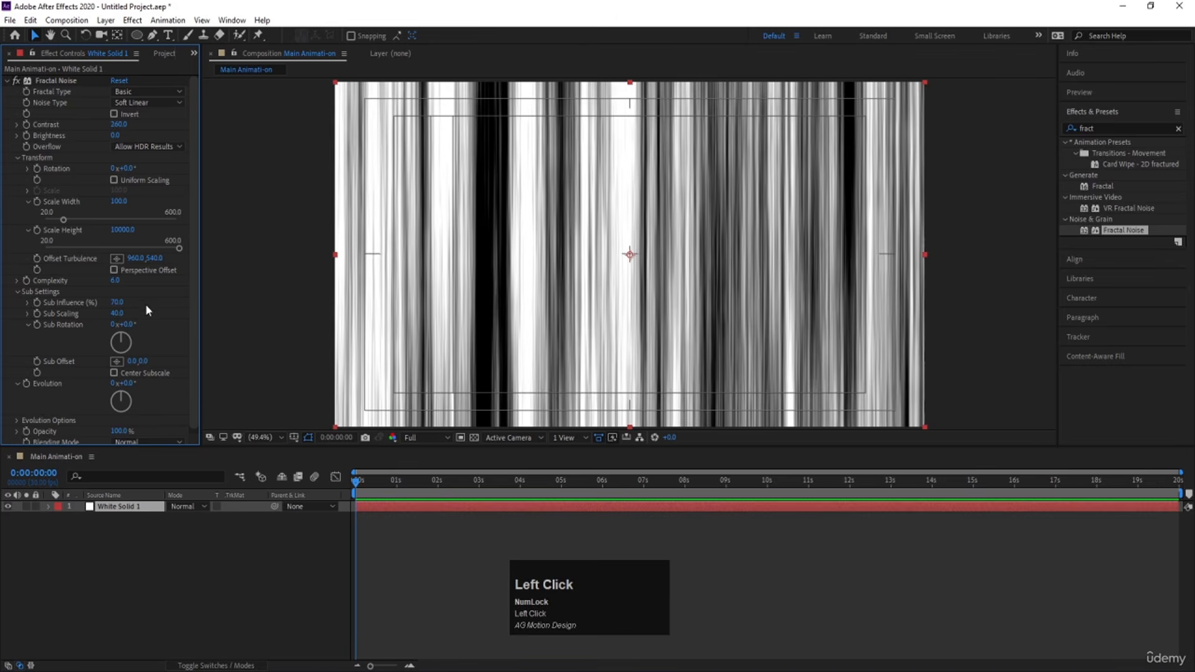
Set the Fractal Noise sub rotation to 20 degrees
left_click_drag(131, 325, 142, 319)
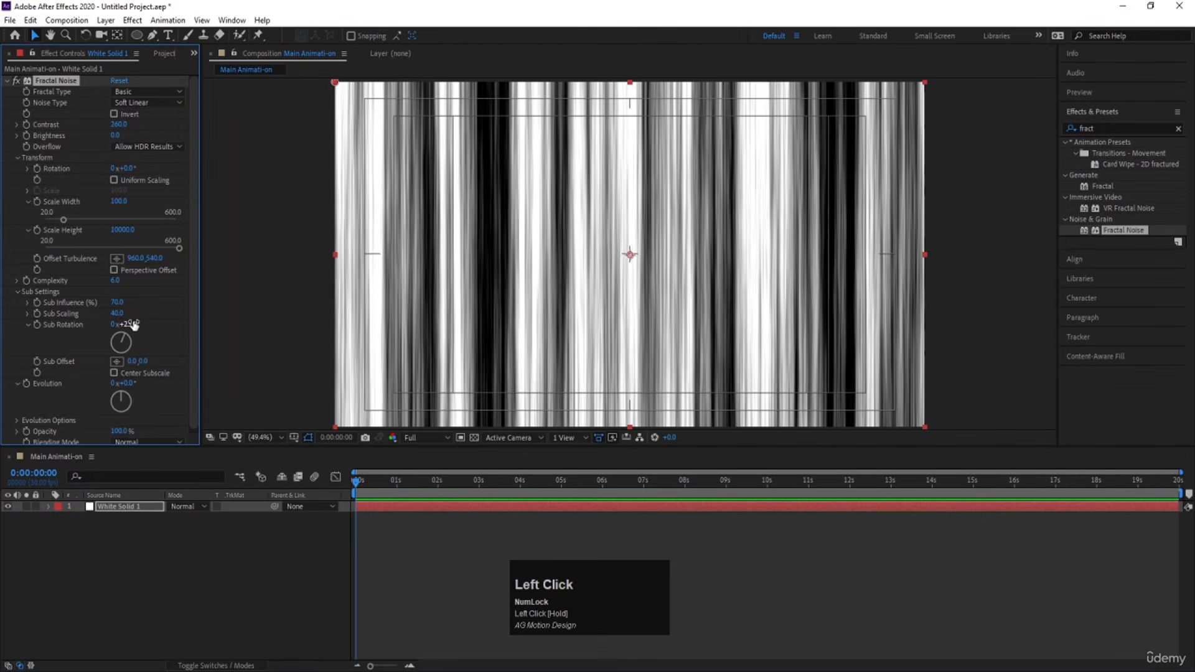
left_click(136, 324)
type("20")
key("Return")
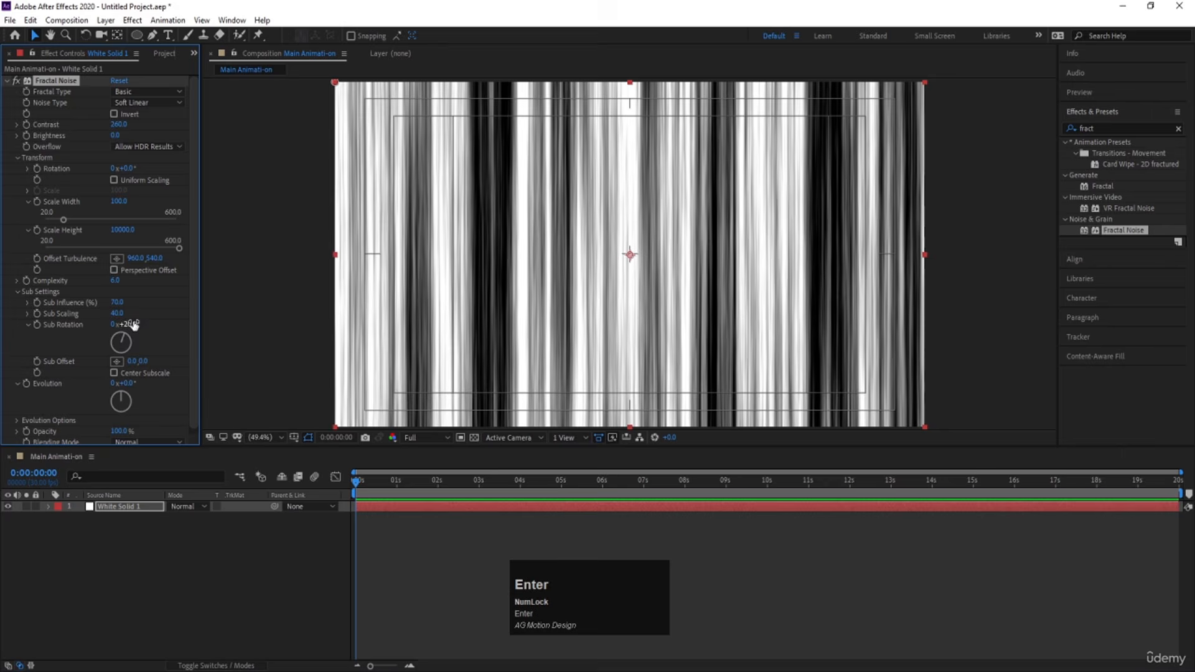
left_click(155, 295)
Keyframe the Fractal Noise Offset Turbulence at 0 seconds and set it to 2011, 540 at 5 seconds
left_click(37, 259)
key("u")
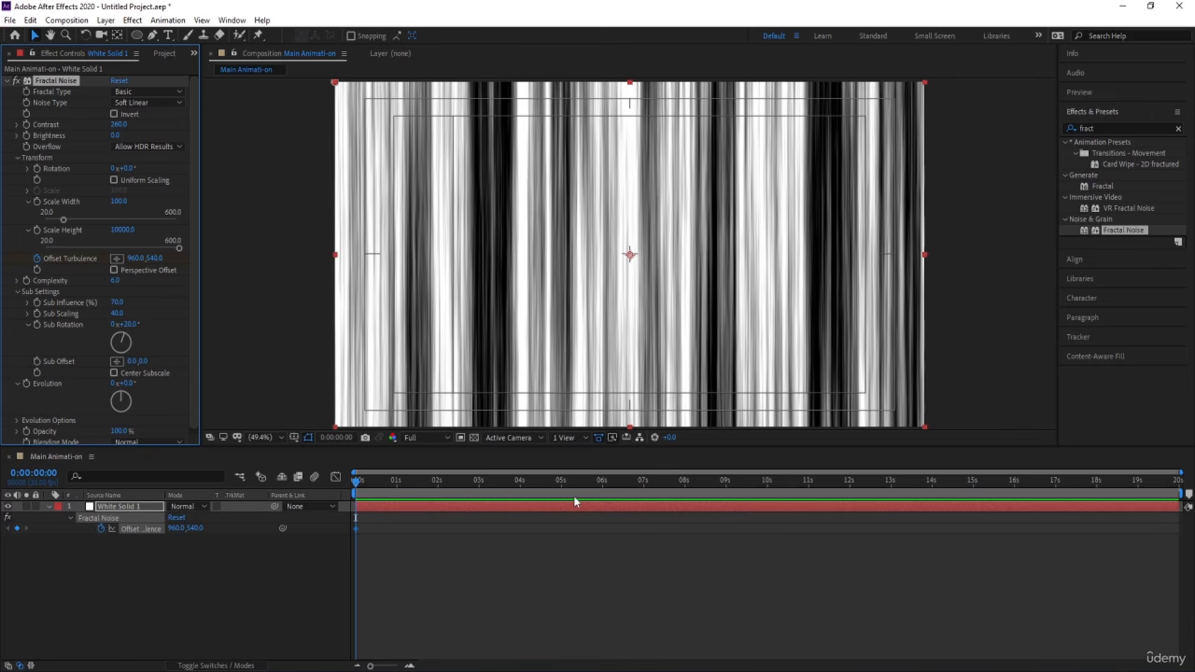
left_click(562, 484)
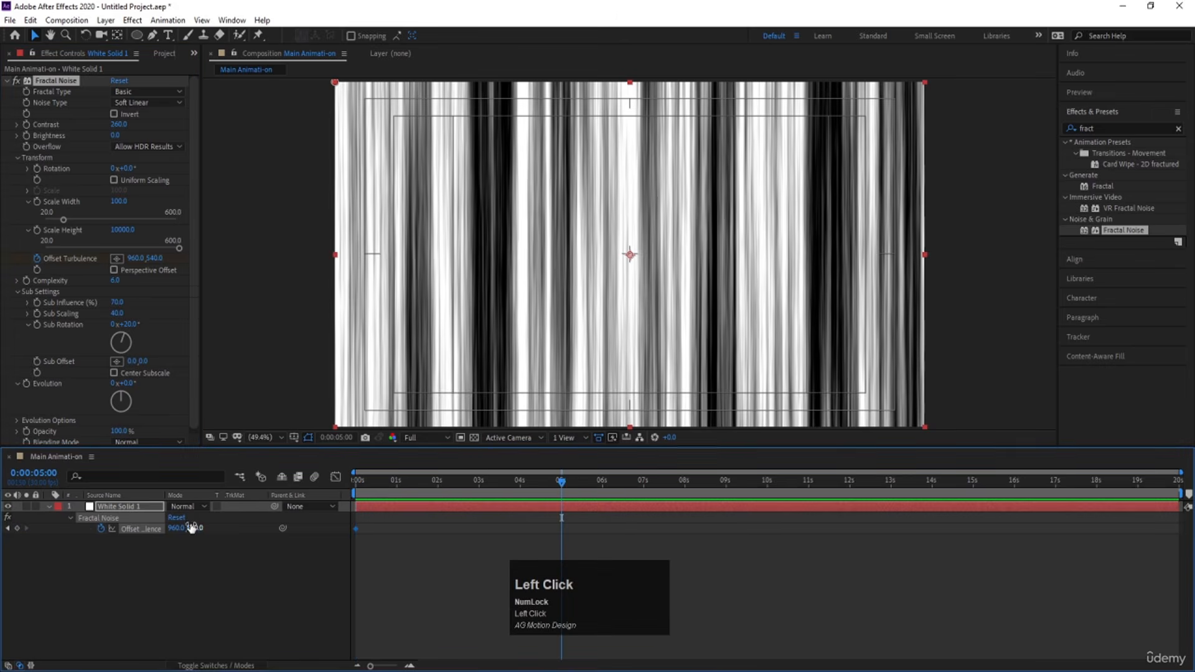
left_click_drag(178, 529, 820, 513)
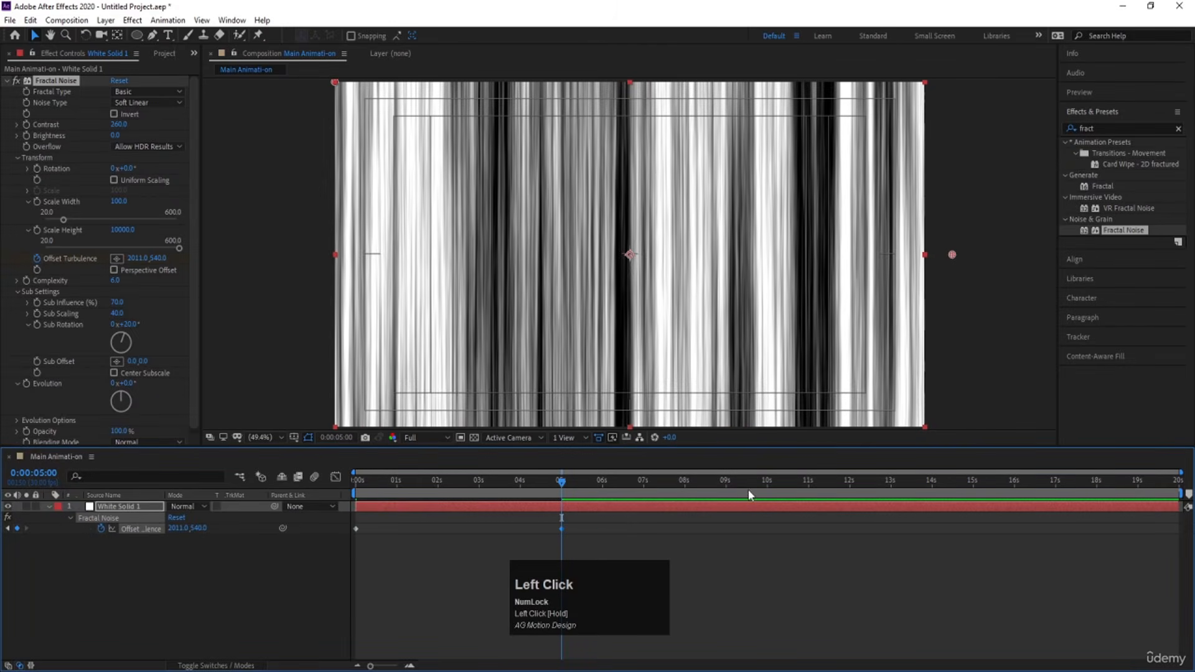
Copy the first Offset Turbulence keyframe to 0:00:09:29 and preview the animation from the start
left_click(765, 483)
left_click(356, 528)
key("ctrl+c")
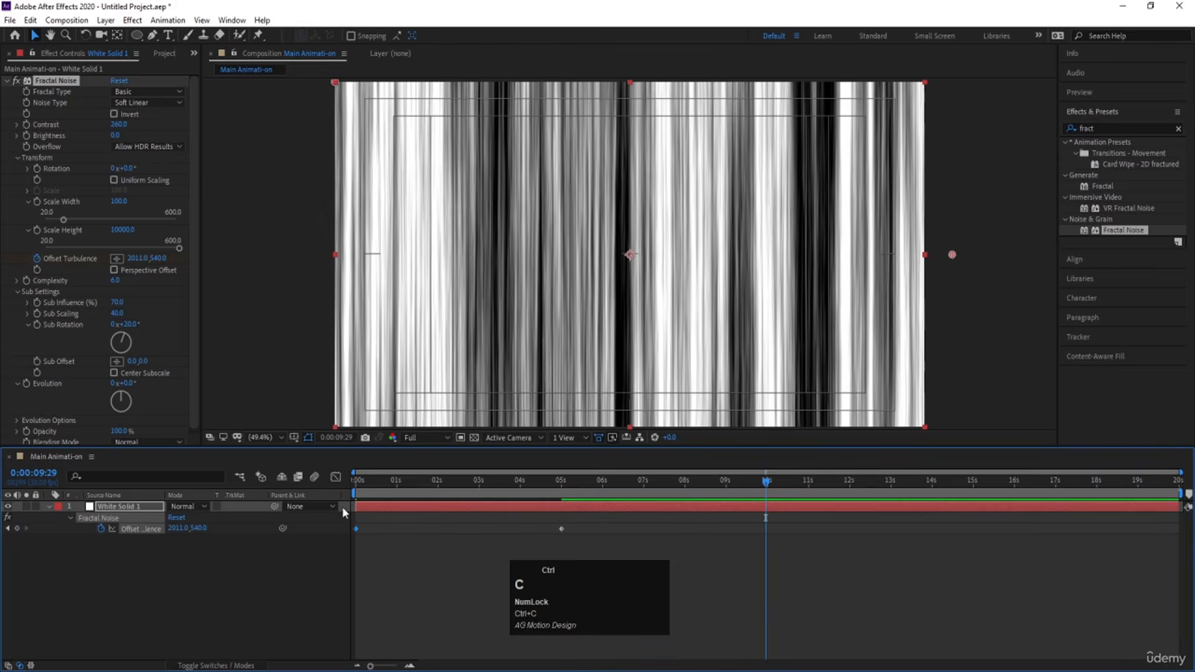
key("ctrl+v")
left_click_drag(395, 486, 279, 494)
key("space")
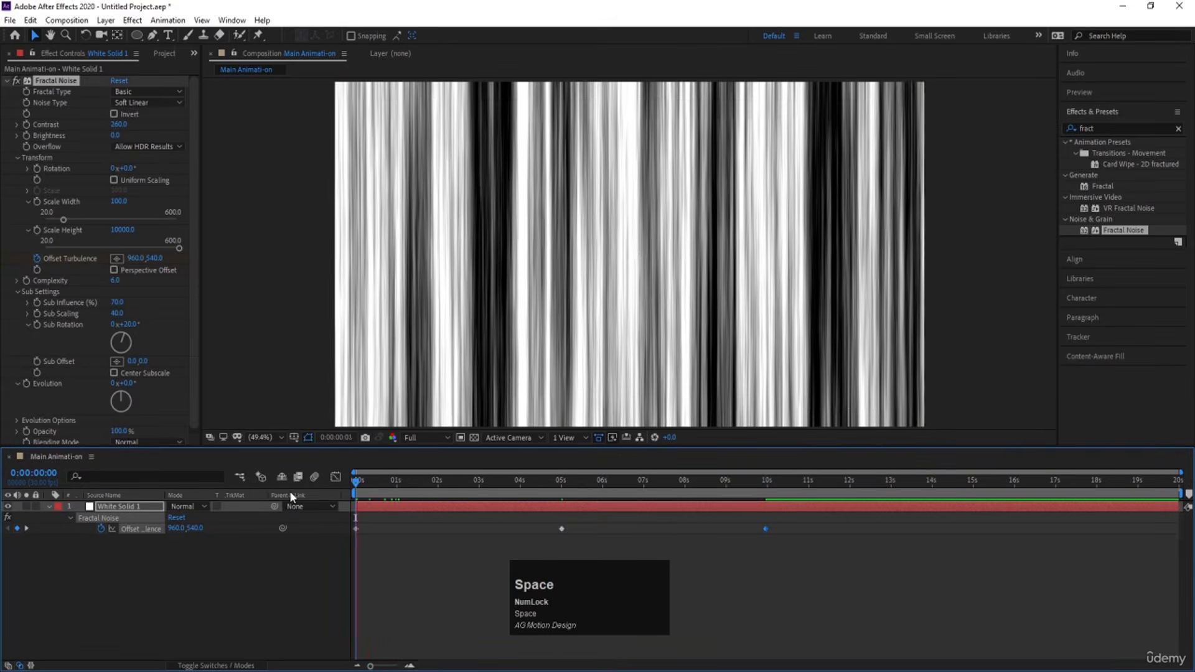
key("space")
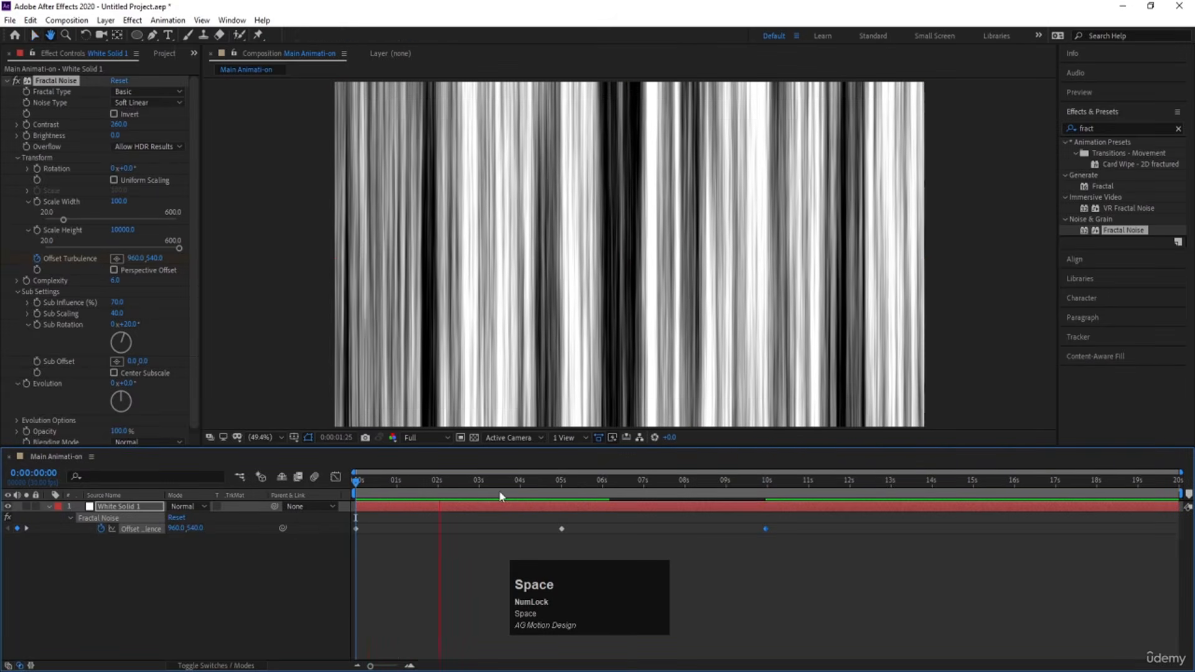
left_click_drag(458, 498, 270, 508)
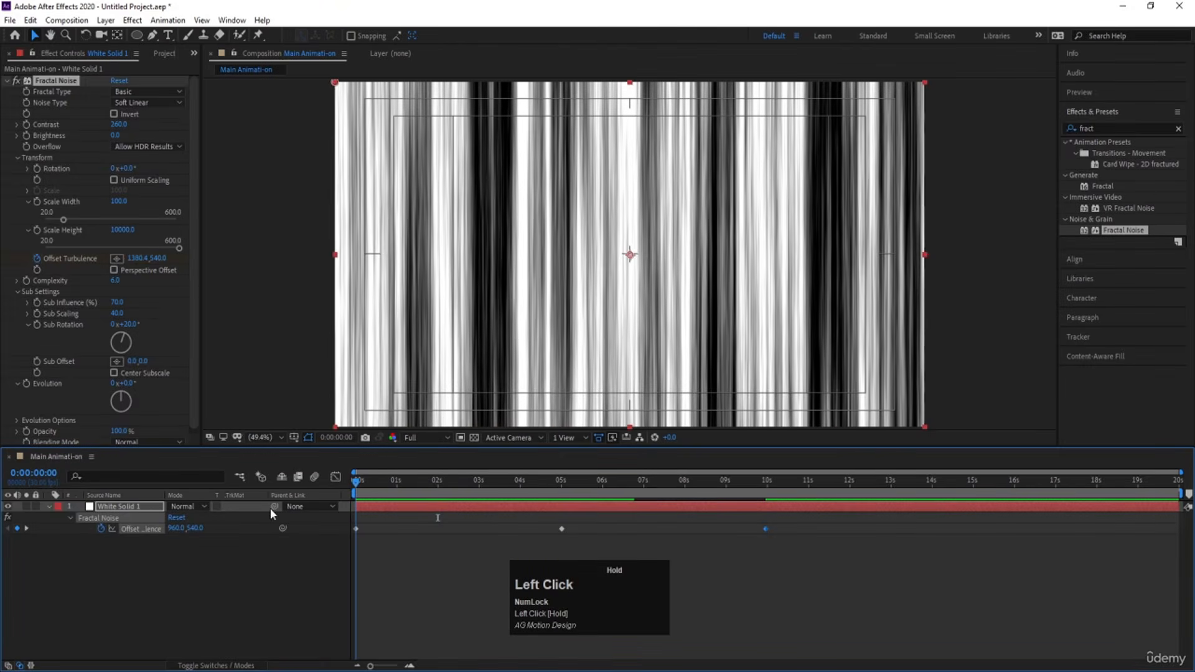
Collapse the Fractal Noise settings and apply the Turbulent Displace effect to the white solid
left_click(140, 562)
left_click(8, 82)
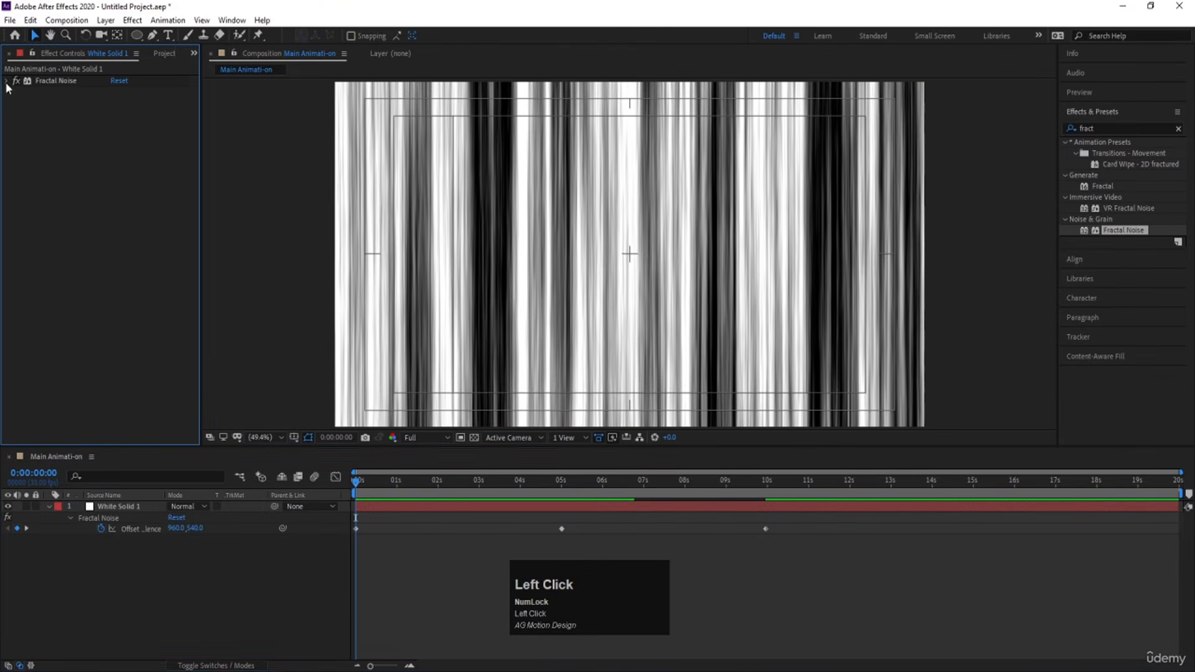
left_click(106, 509)
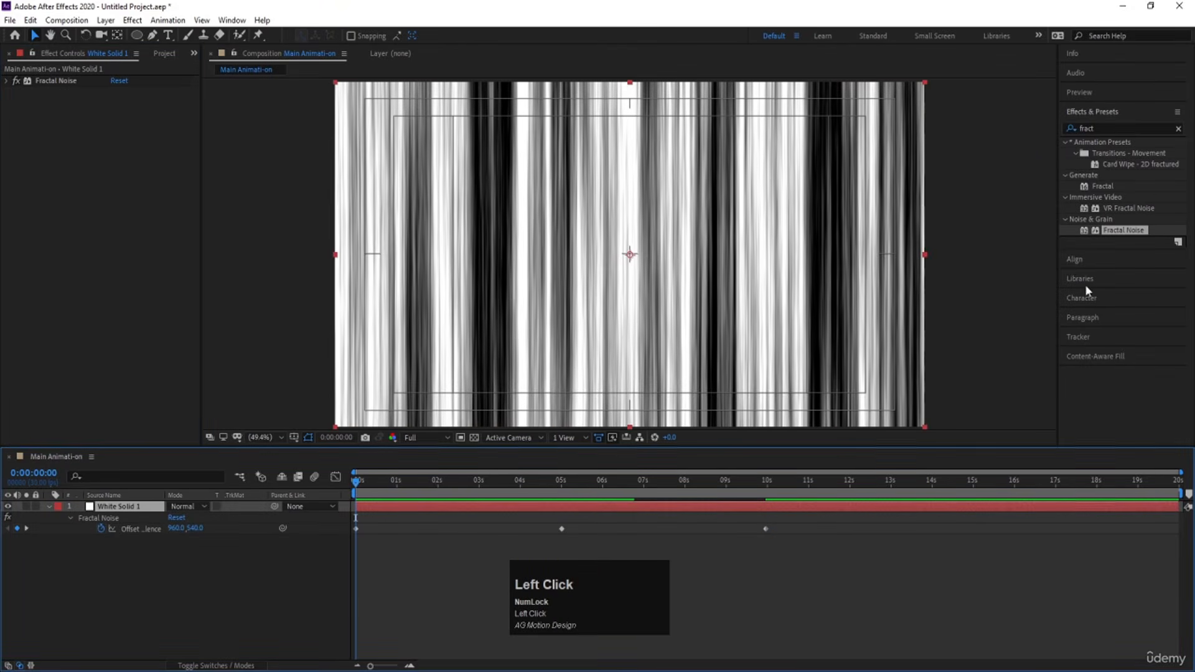
left_click(1107, 127)
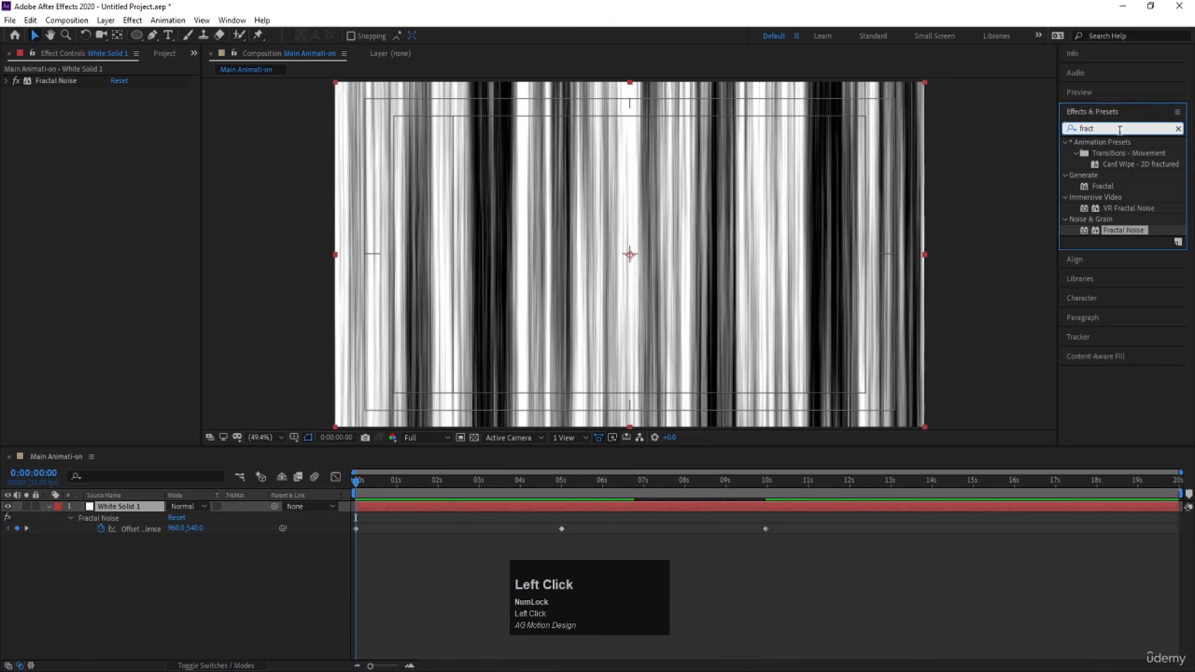
key("ctrl+a")
type("tur")
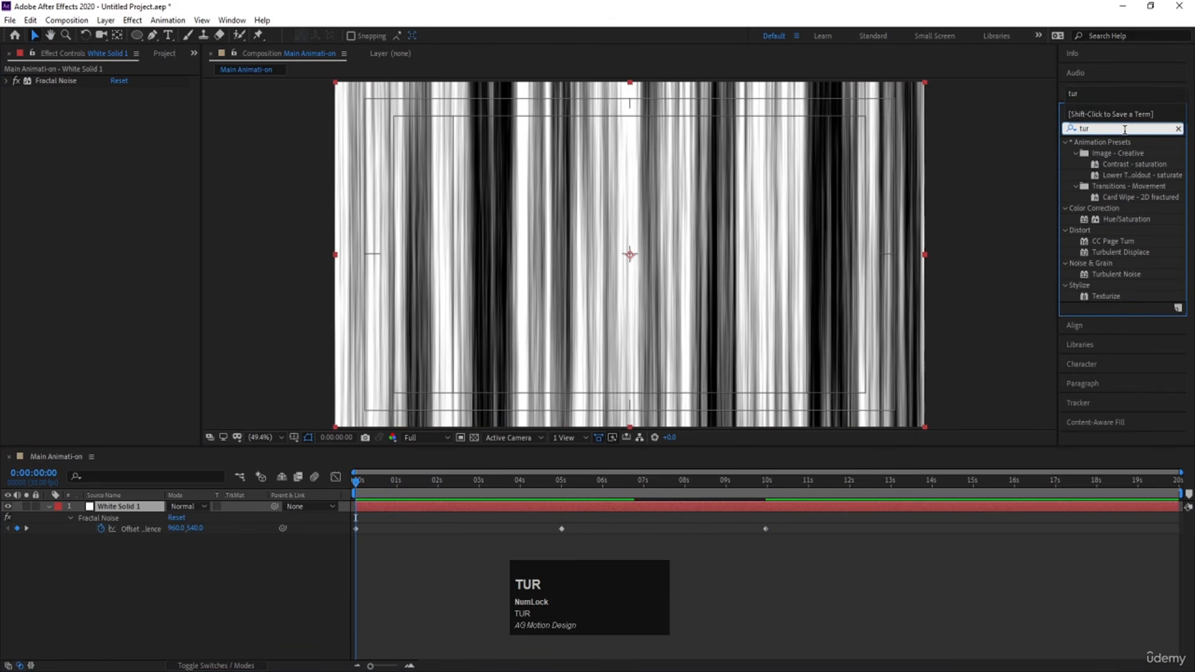
double_click(1116, 252)
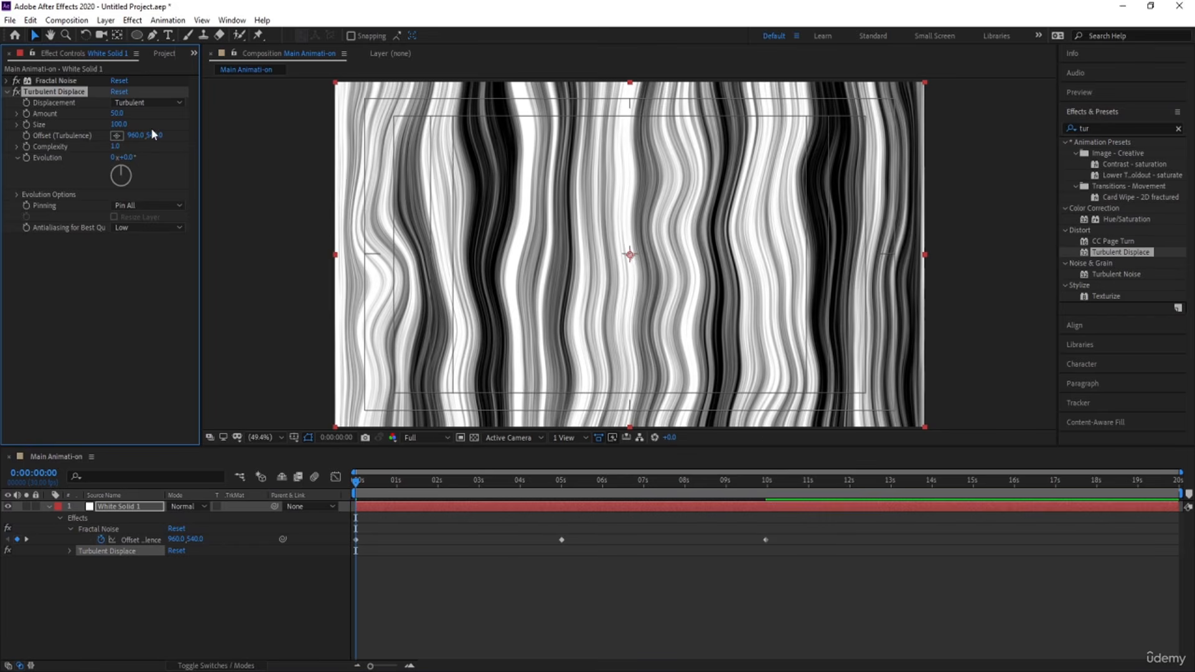
Try a Turbulent Displace amount of 500 with a size of 216
left_click(117, 114)
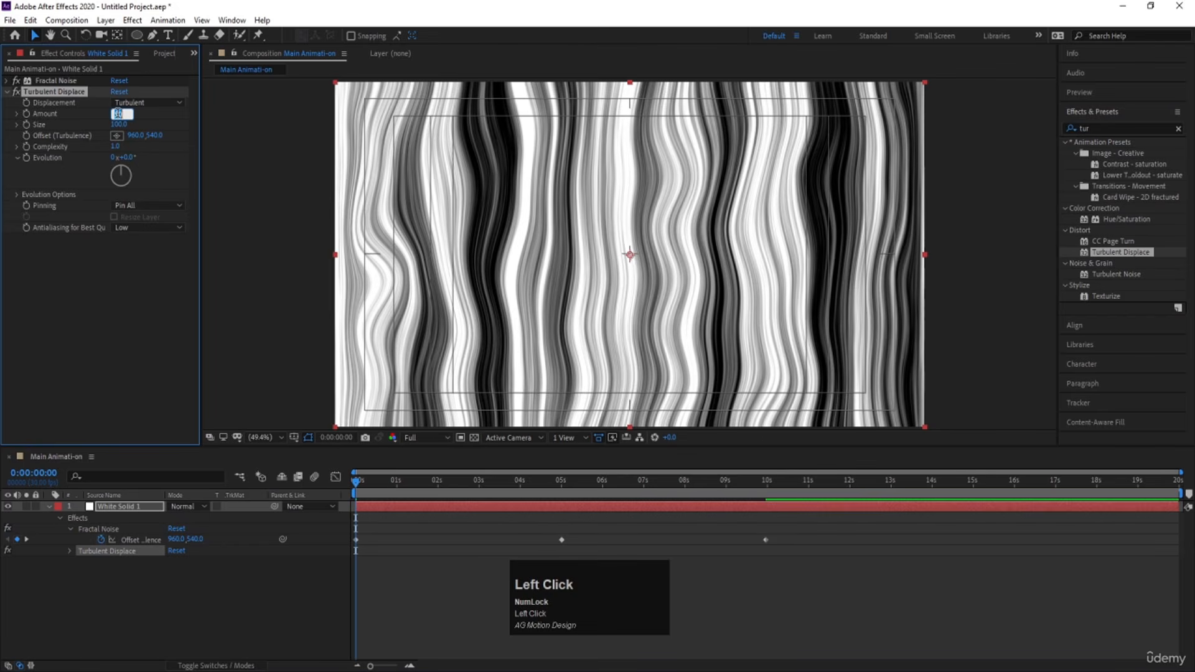
type("500")
key("Return")
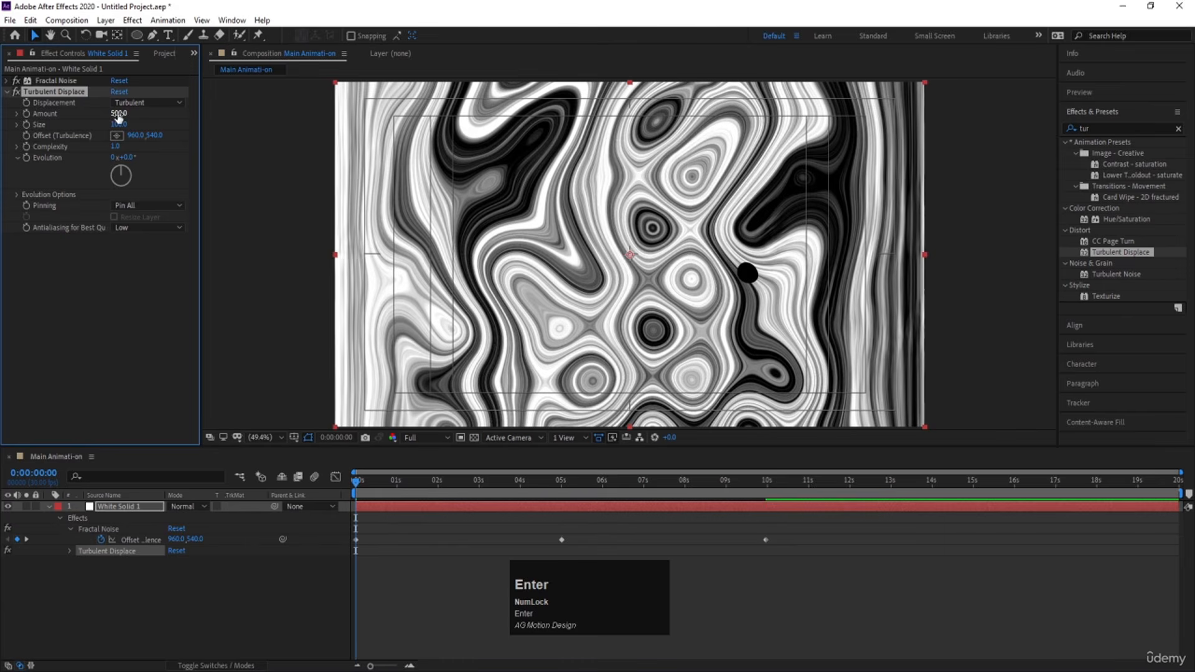
left_click_drag(118, 124, 171, 110)
Try Turbulent Displace amounts of 200, 250 and about 202
left_click(119, 113)
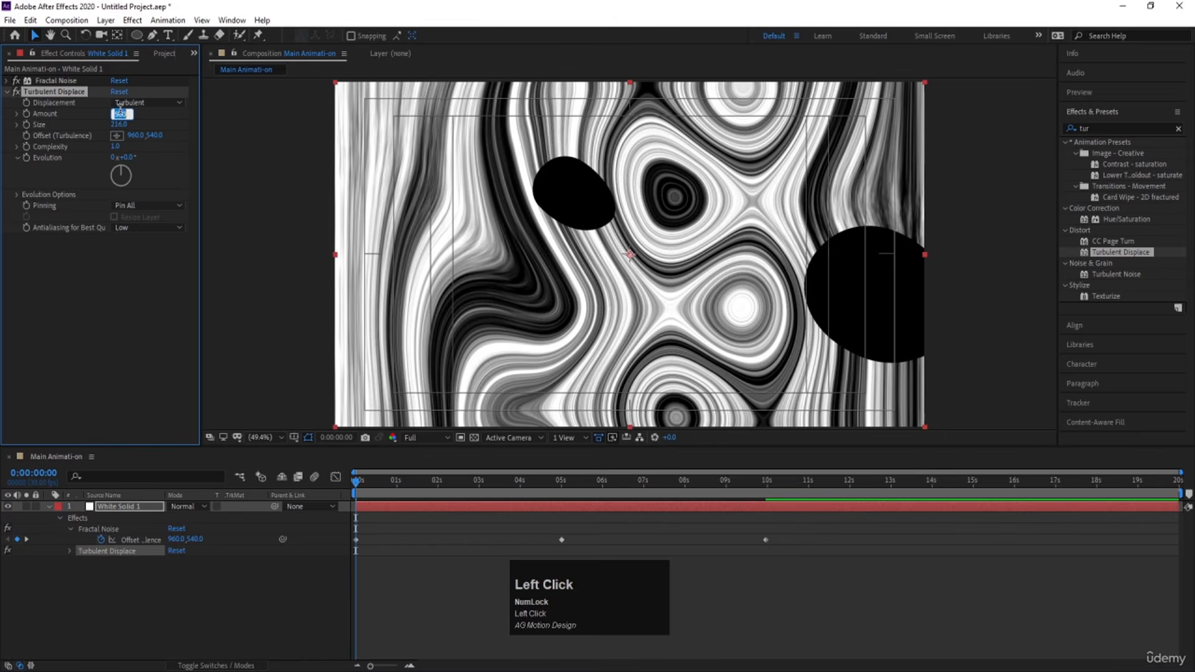
type("200")
key("Return")
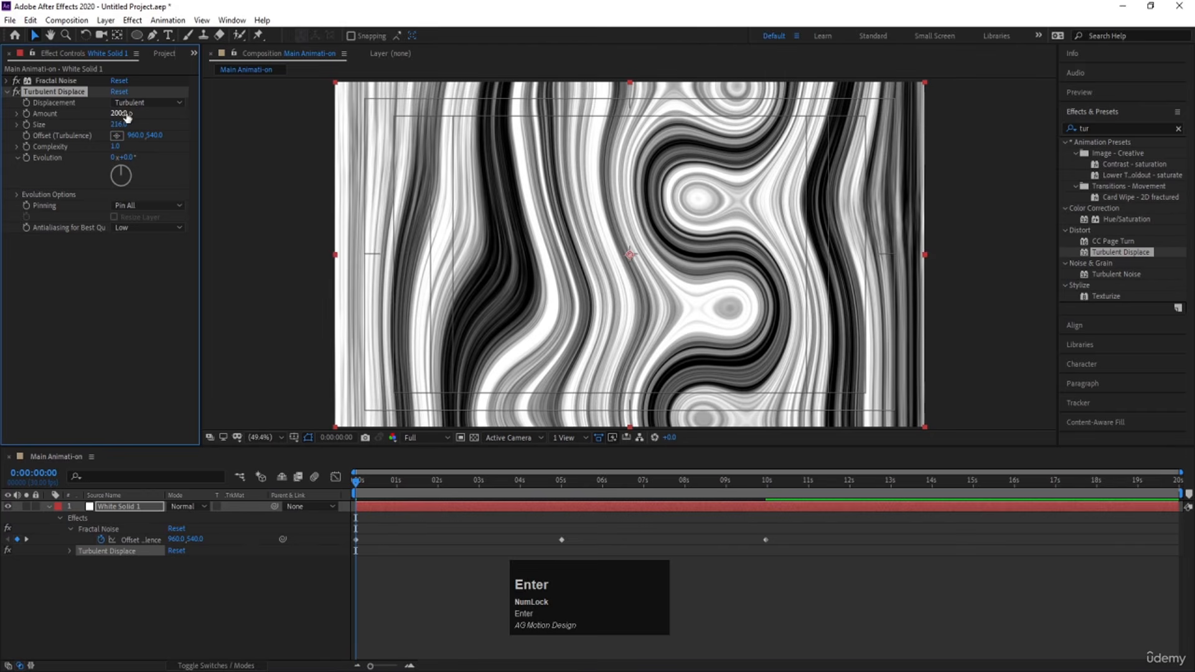
left_click(121, 114)
type("250")
key("Return")
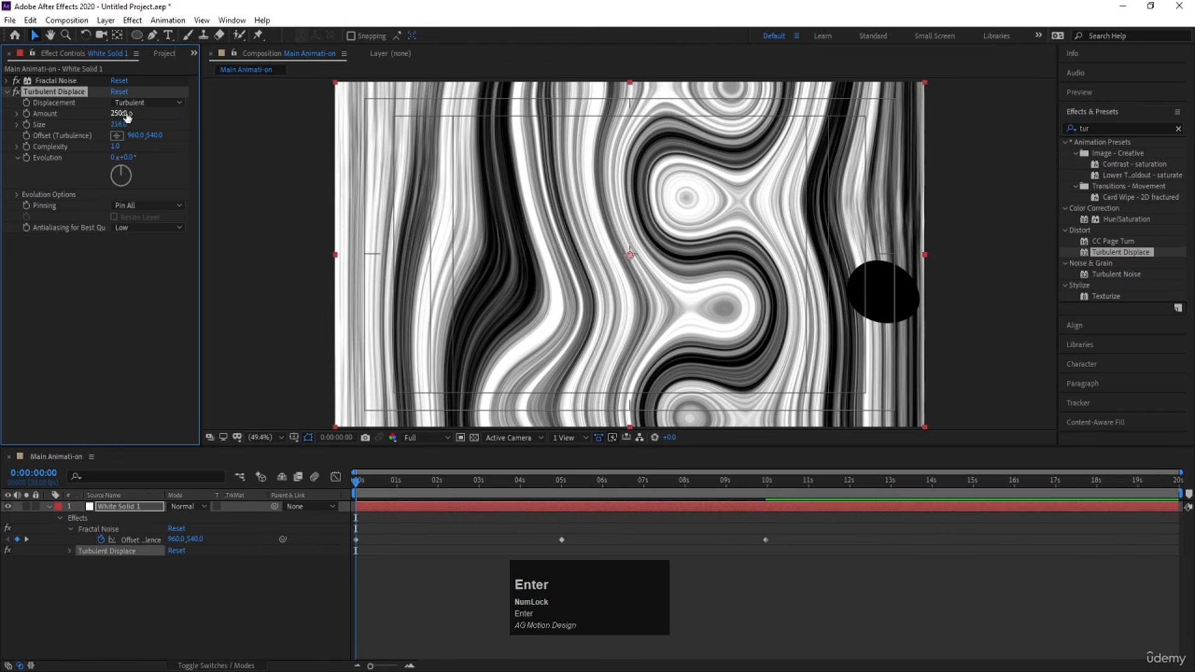
left_click_drag(122, 114, 96, 120)
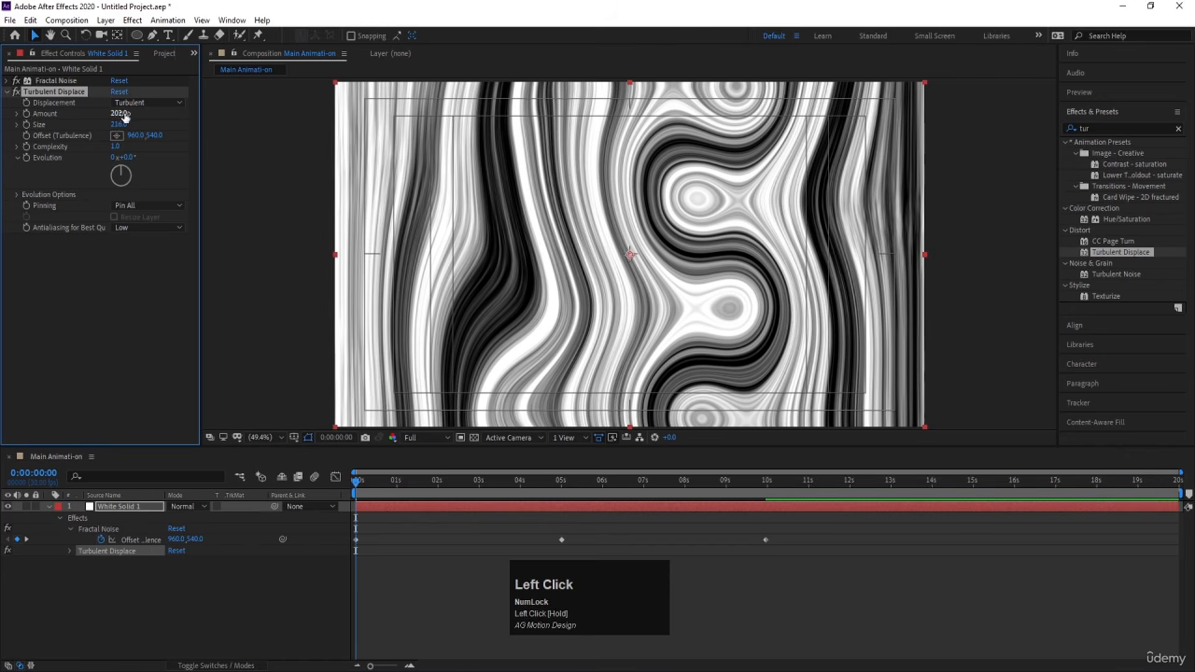
Set the Turbulent Displace amount and size both to 200 and preview the animation from the start
left_click(123, 113)
left_click(120, 124)
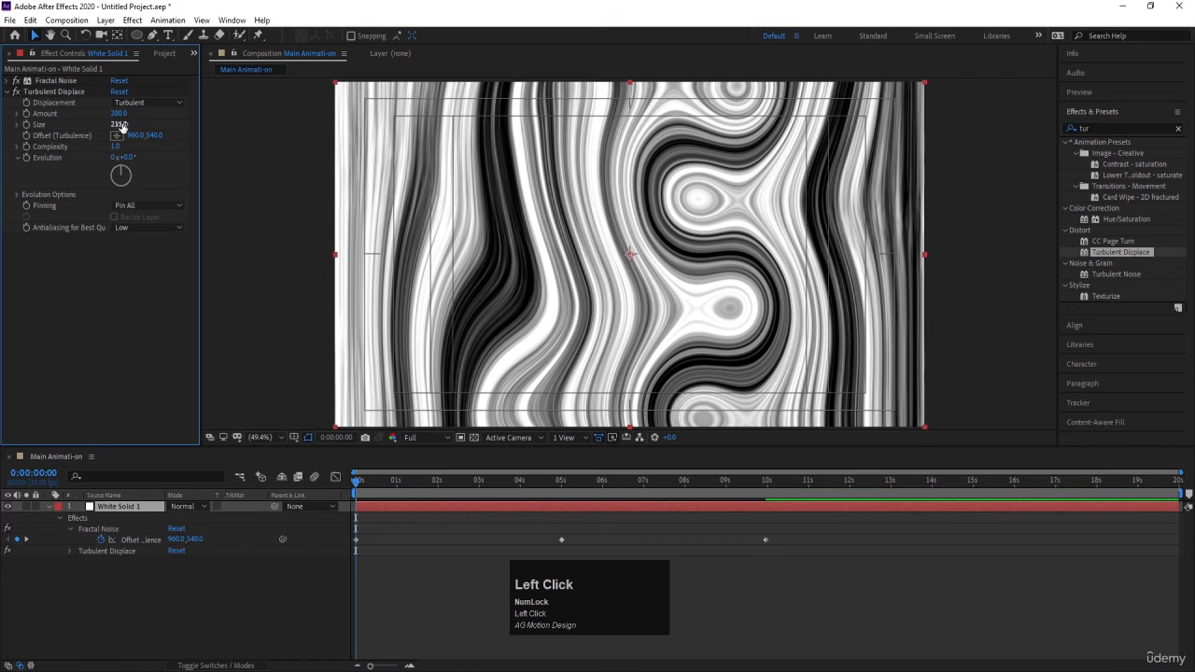
type("200")
key("Return")
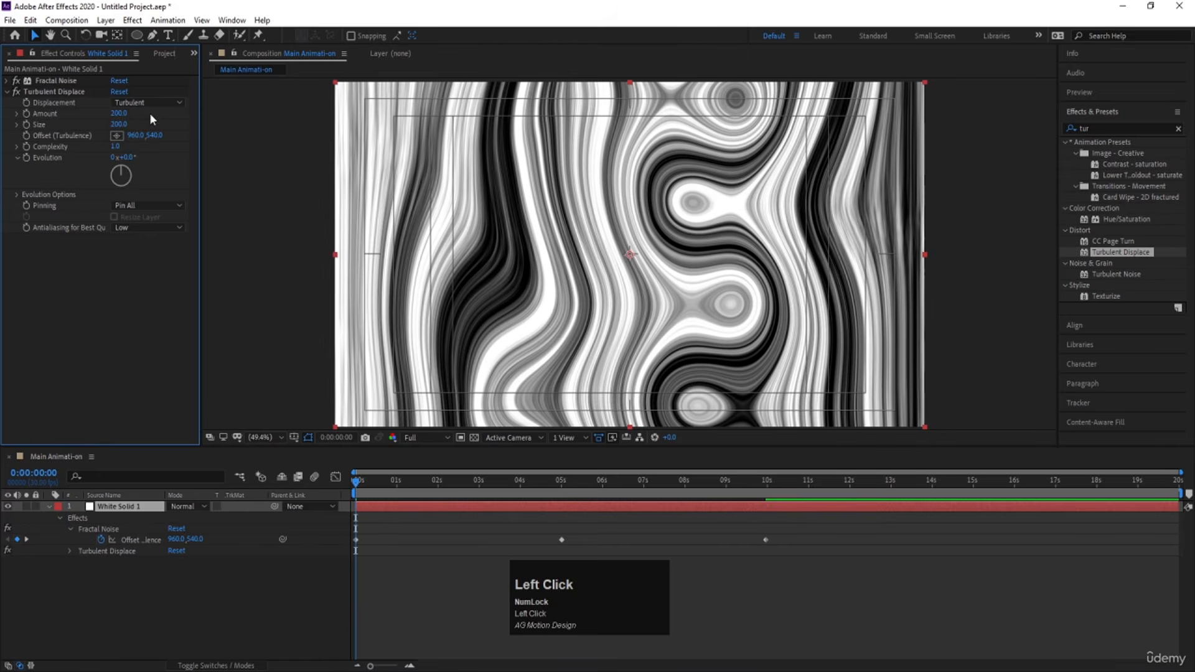
key("space")
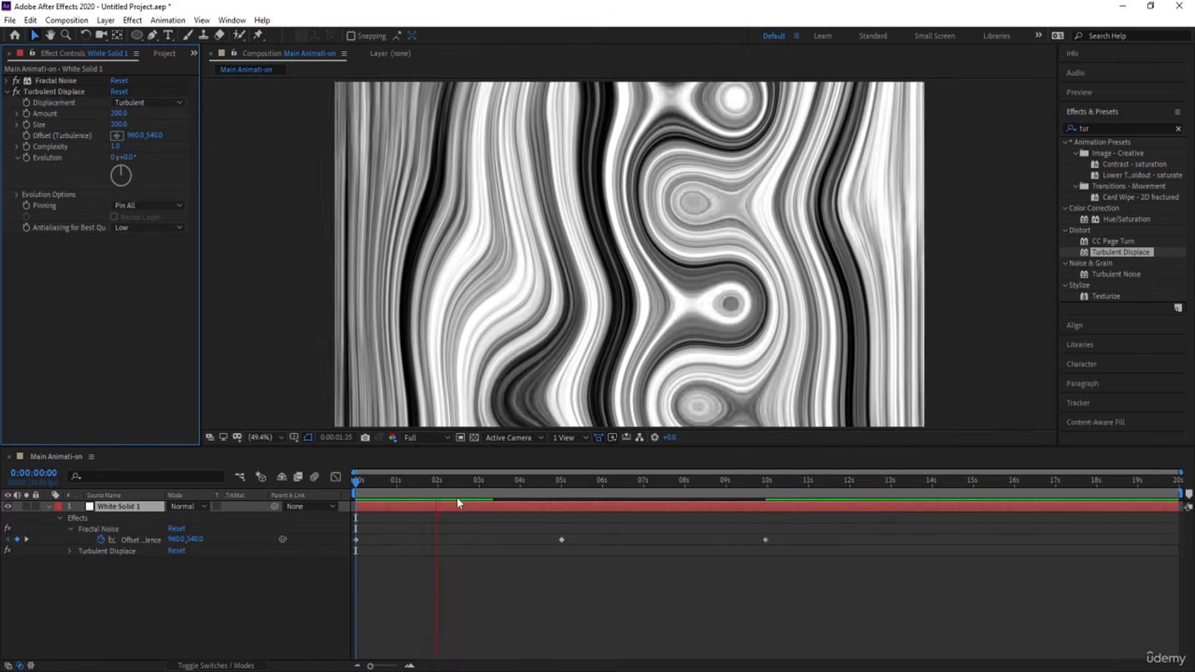
key("space")
left_click_drag(360, 480, 339, 480)
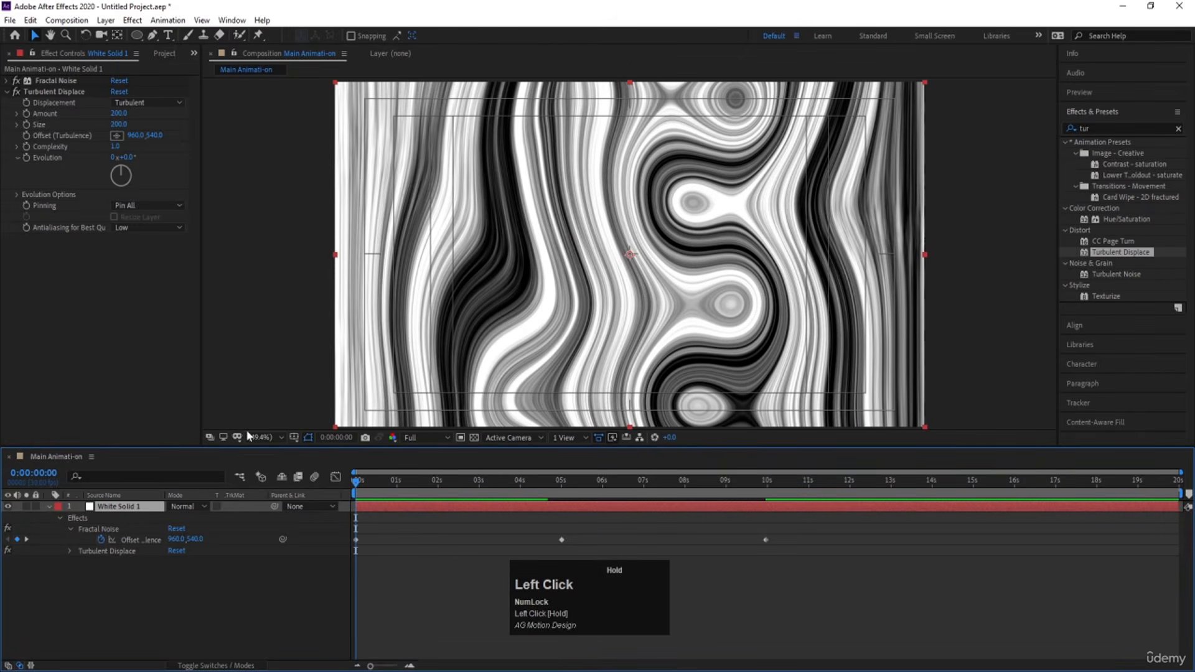
Keyframe the Turbulent Displace Evolution at 0 seconds and set it to 1 revolution at 5 seconds
left_click(30, 158)
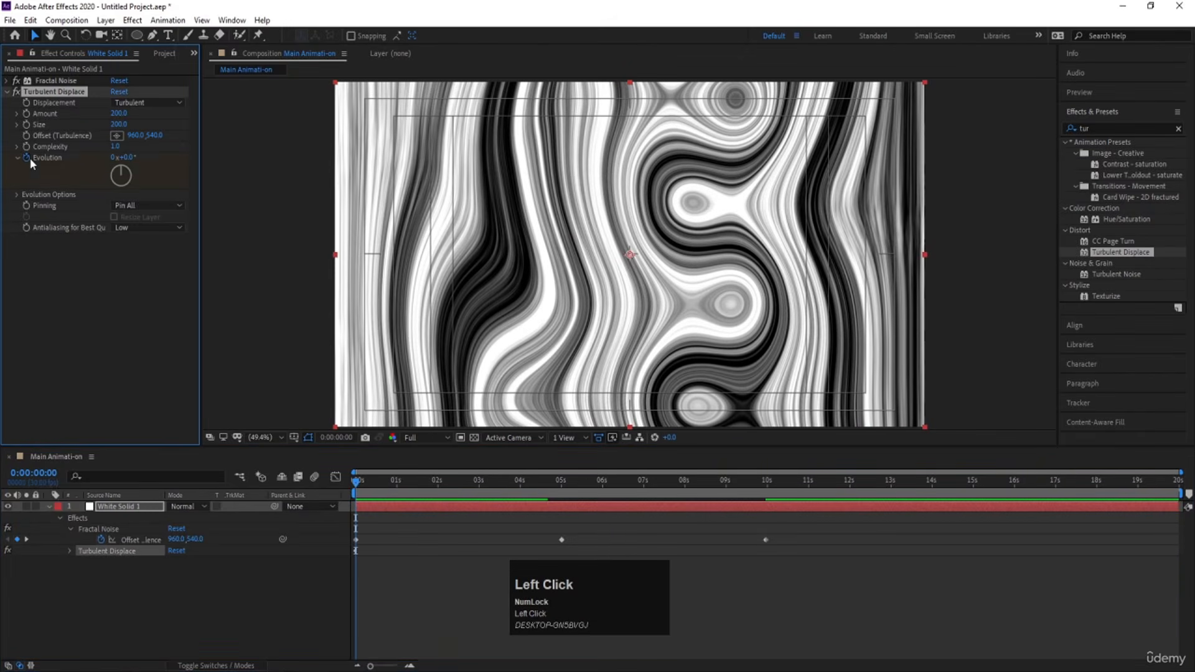
key("u")
key("u")
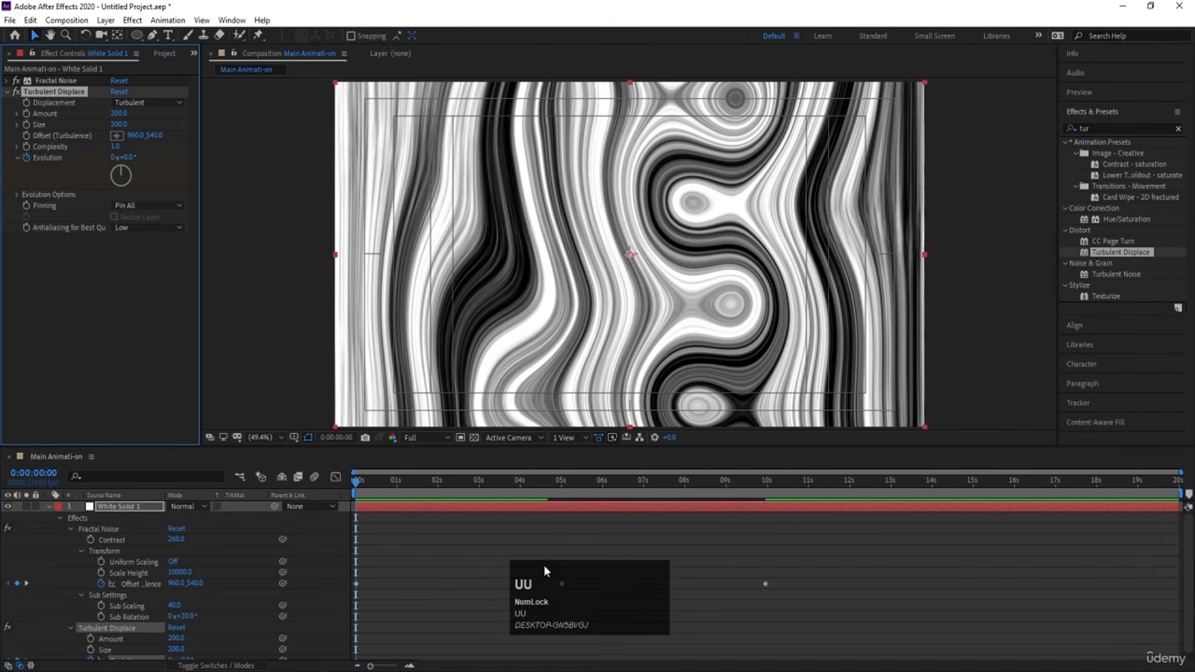
left_click(557, 494)
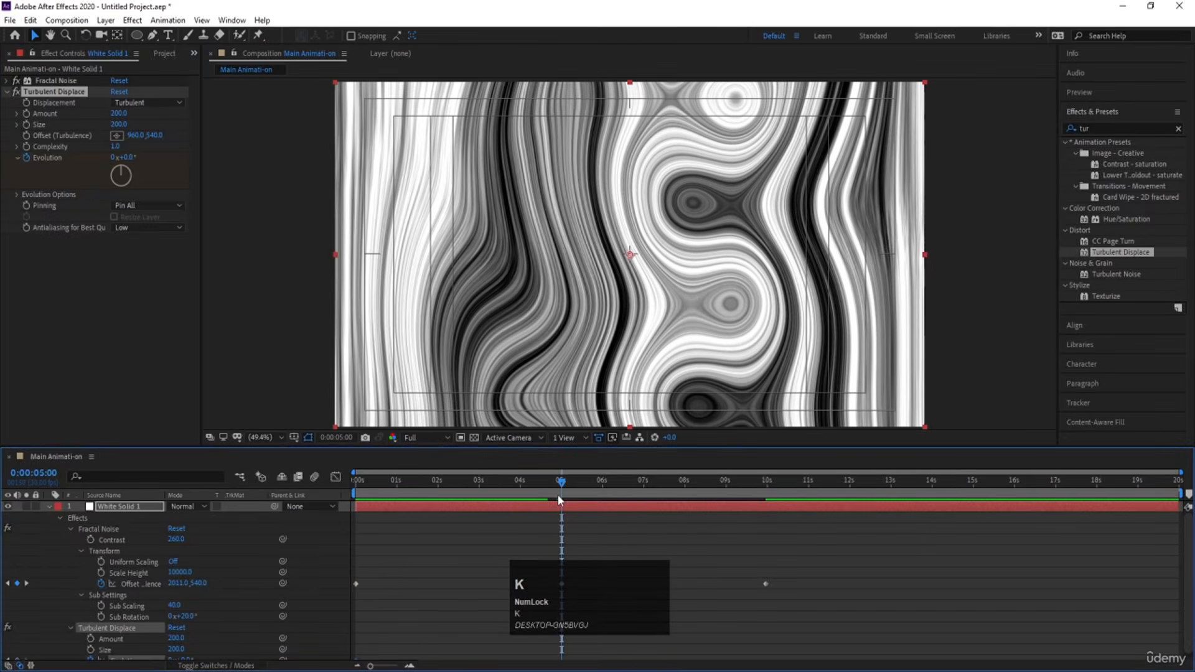
scroll(200, 622, "down", 1)
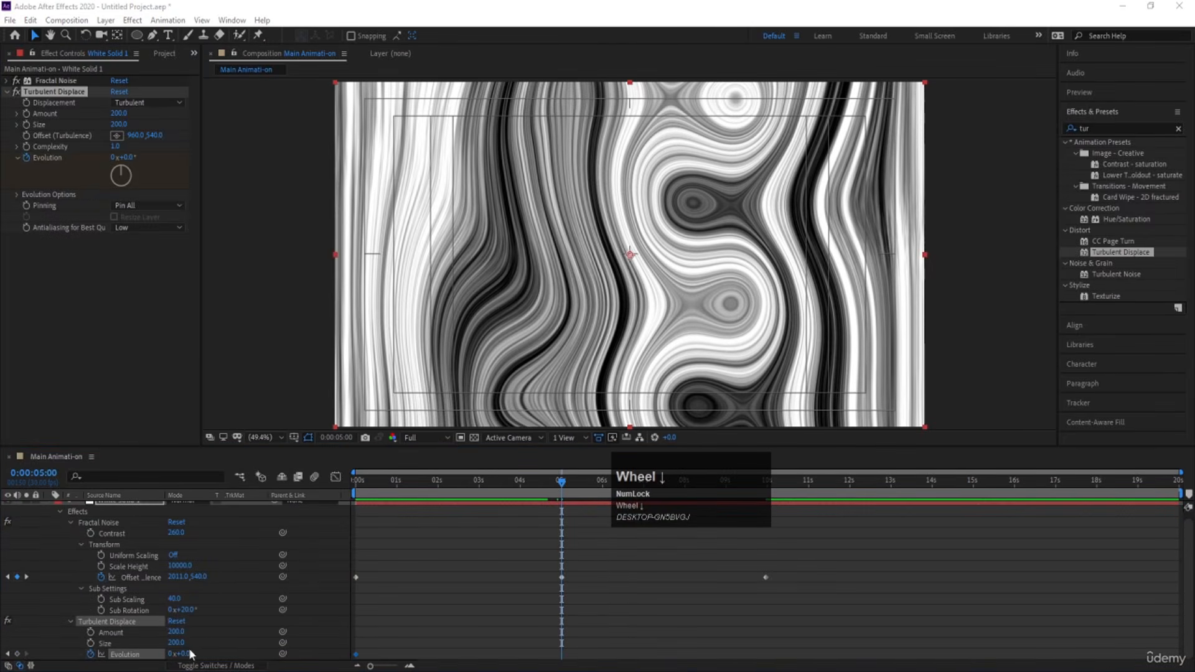
left_click(171, 654)
type("1")
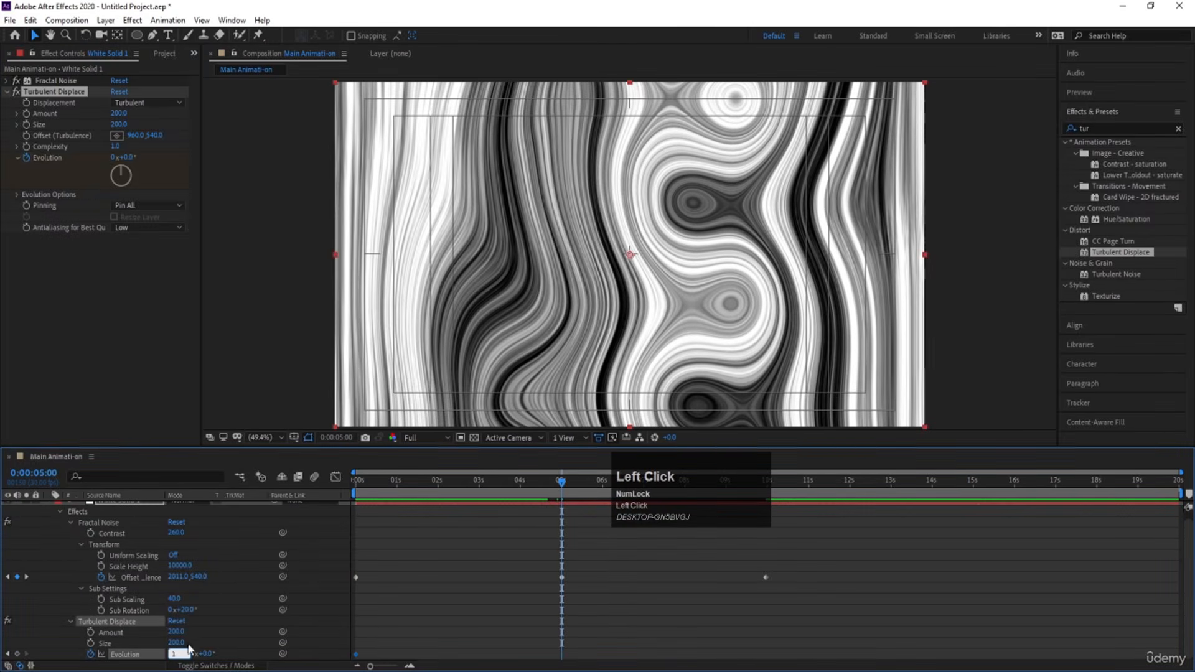
key("Return")
Set the Turbulent Displace Evolution to 0 revolutions at 0:00:09:29 and preview the animation from the start
key("k")
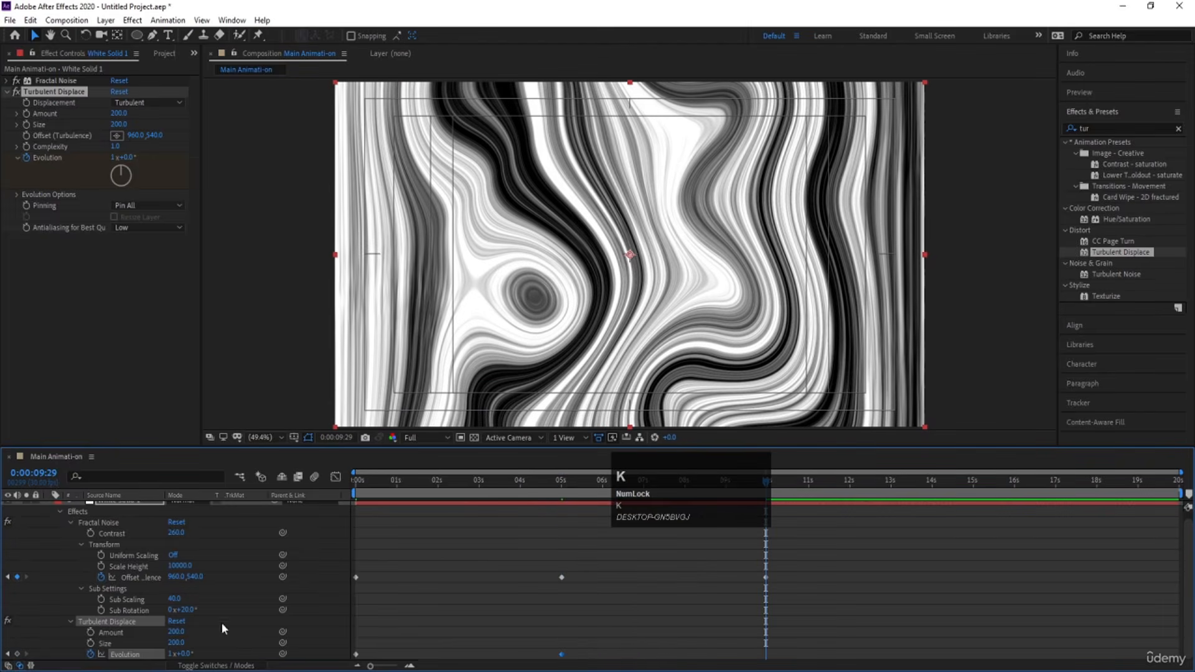
left_click(171, 654)
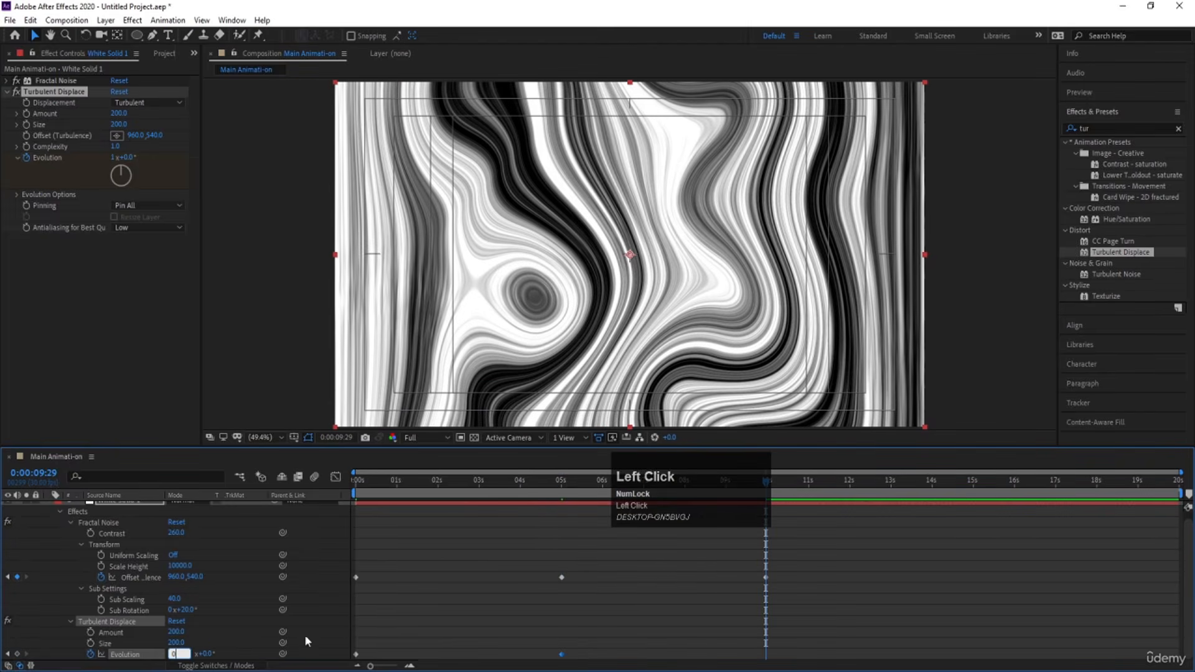
type("0")
key("Return")
left_click_drag(377, 481, 315, 492)
key("space")
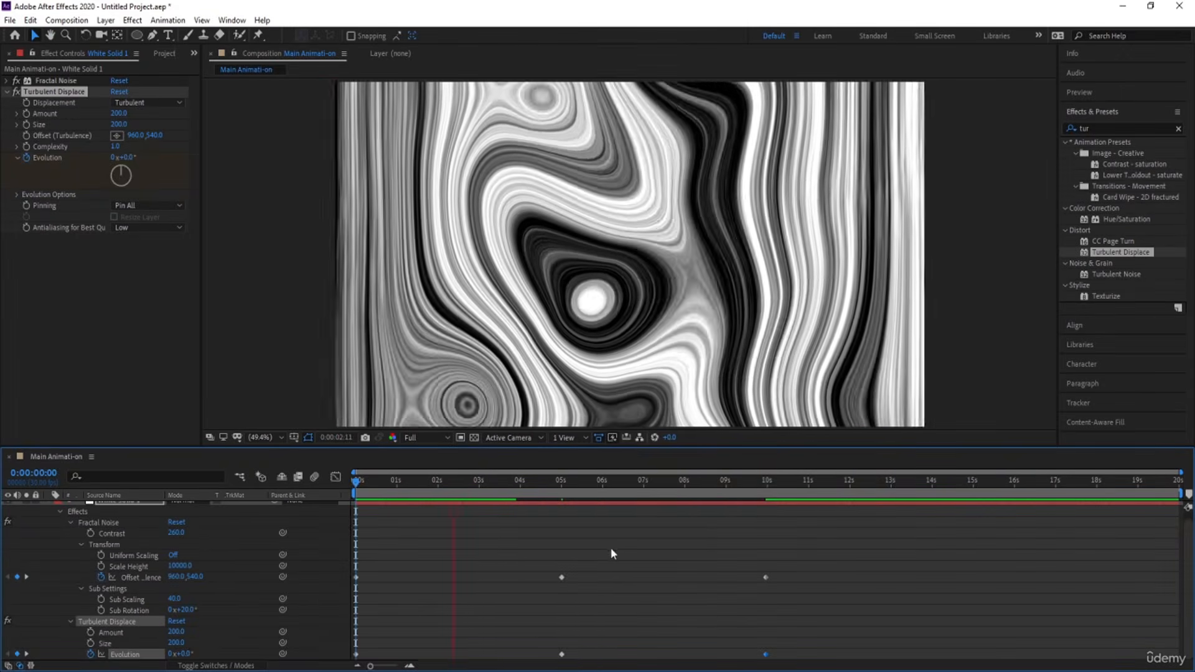
key("space")
Apply Easy Ease to the 5-second keyframes of Offset Turbulence and Evolution
left_click_drag(529, 556, 582, 659)
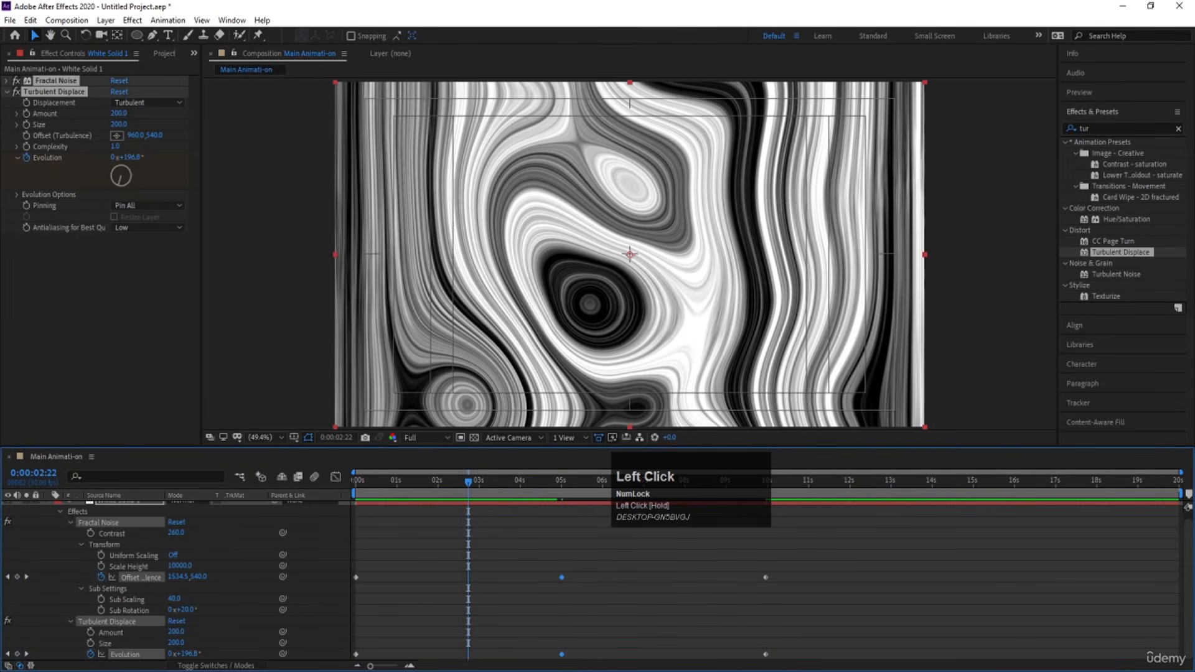
key("F9")
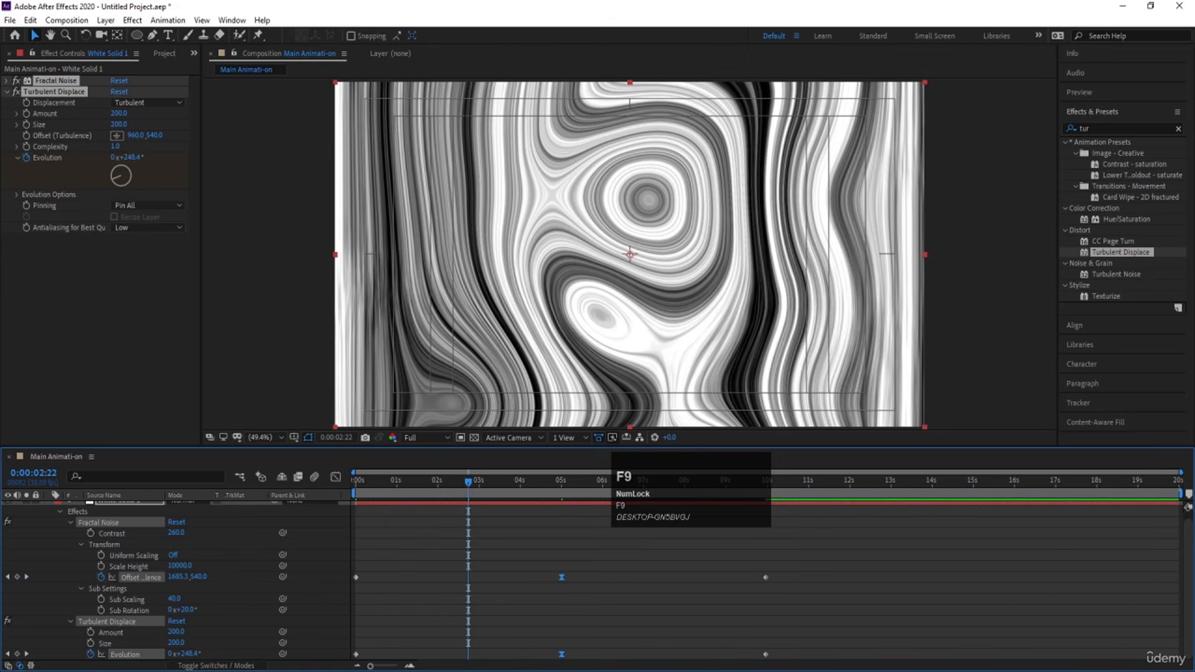
left_click(496, 611)
Show only the white solid's keyframed properties and give the Turbulent Displace Evolution a loopOut() expression
key("u")
key("u")
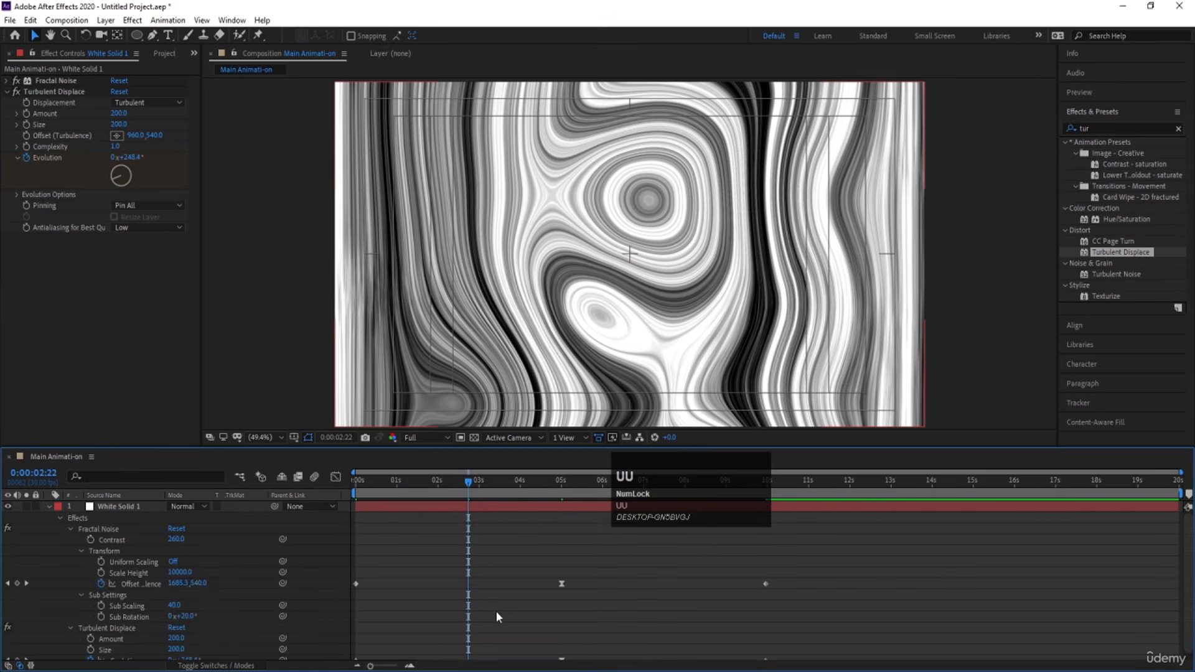
key("u")
left_click(125, 508)
key("u")
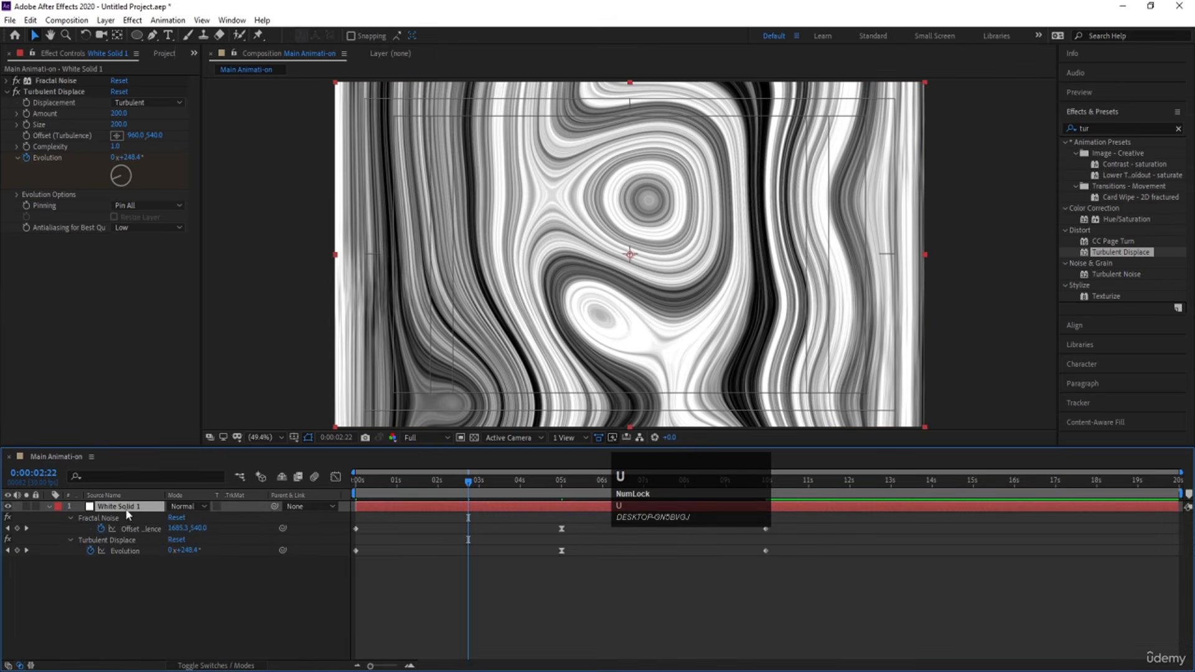
left_click(90, 550, "alt")
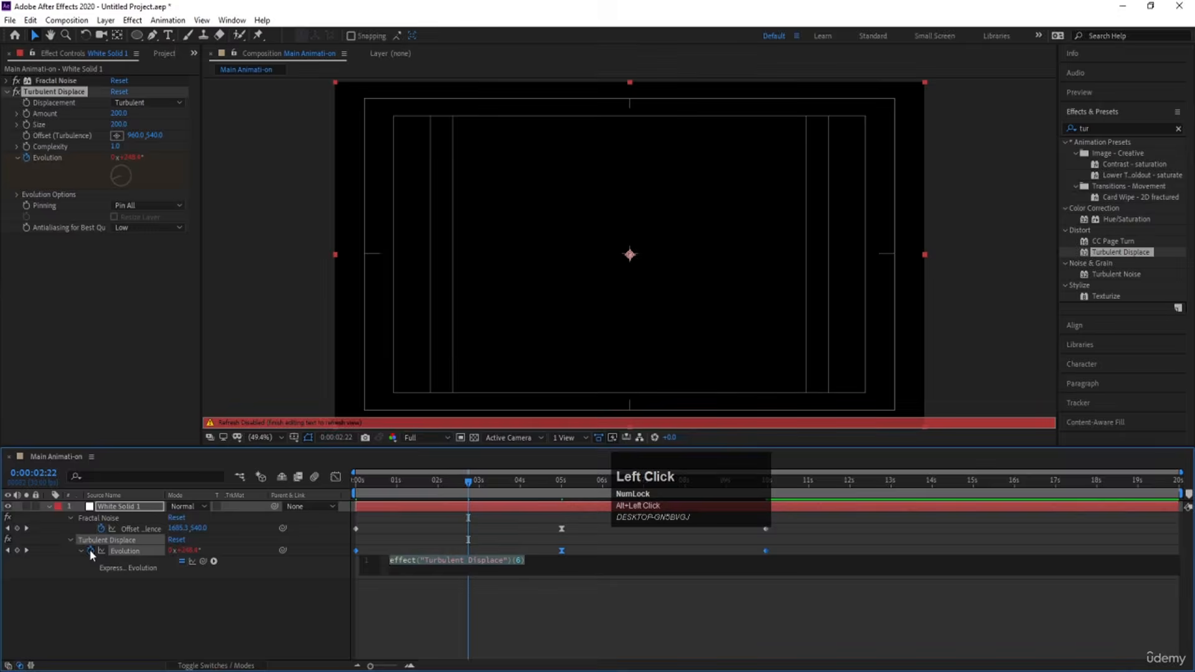
type("loop")
key("Return")
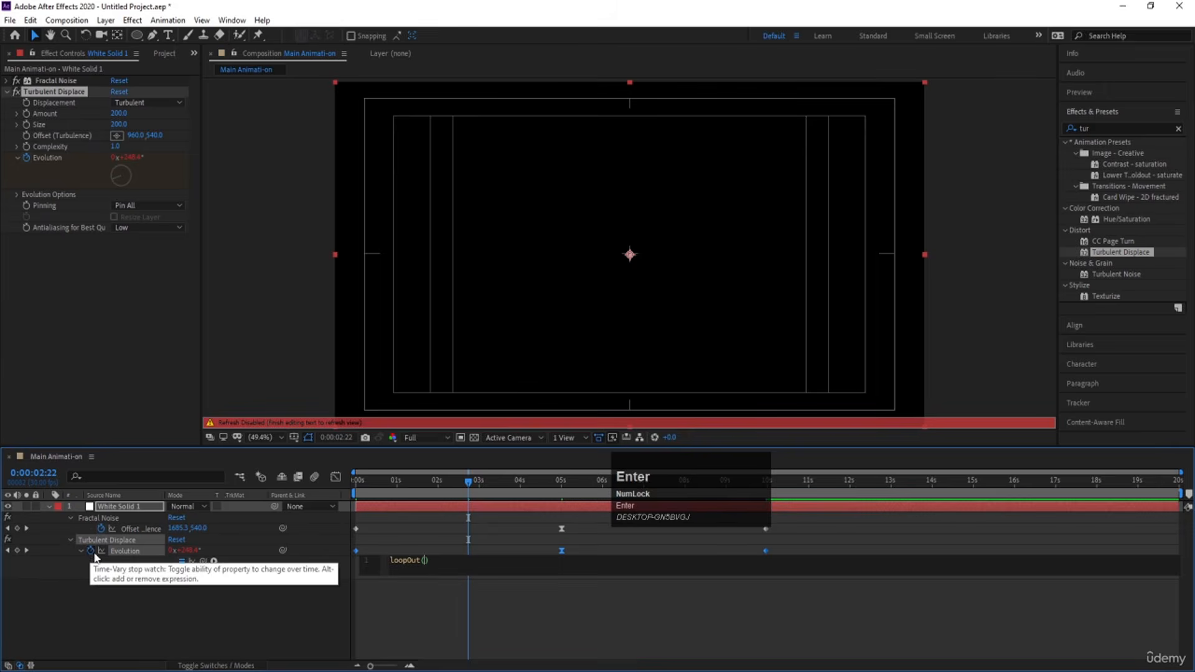
Add a loopOut() expression to the Fractal Noise Offset Turbulence and preview the animation
left_click(102, 527, "alt")
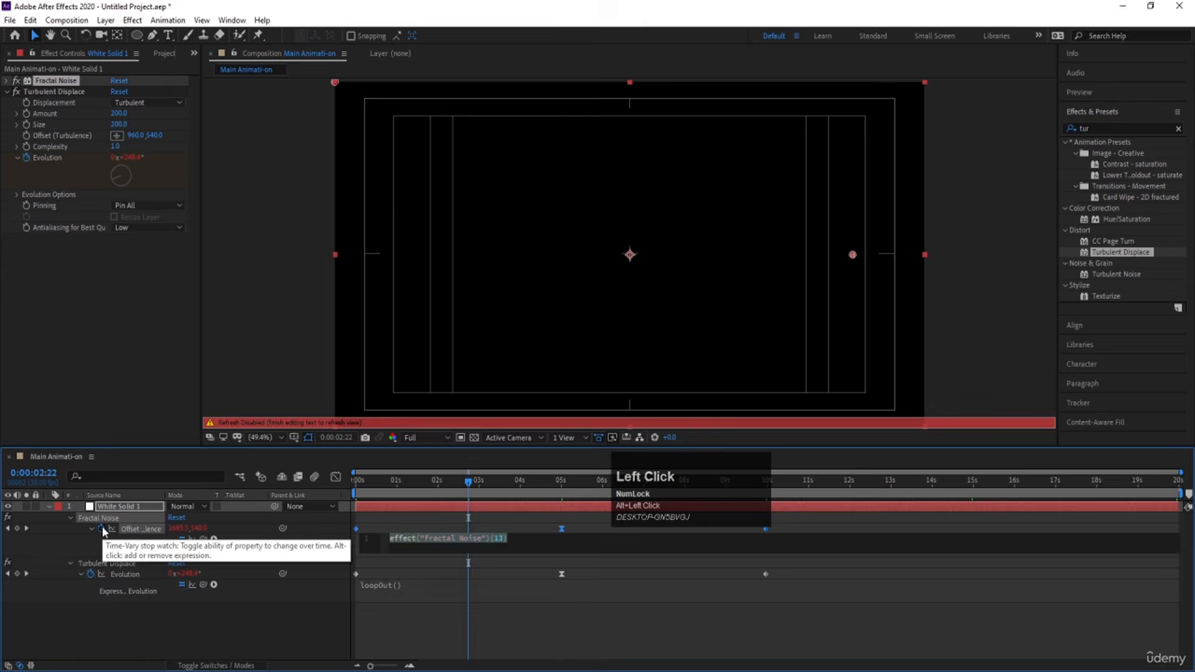
type("loop")
key("Down")
key("Down")
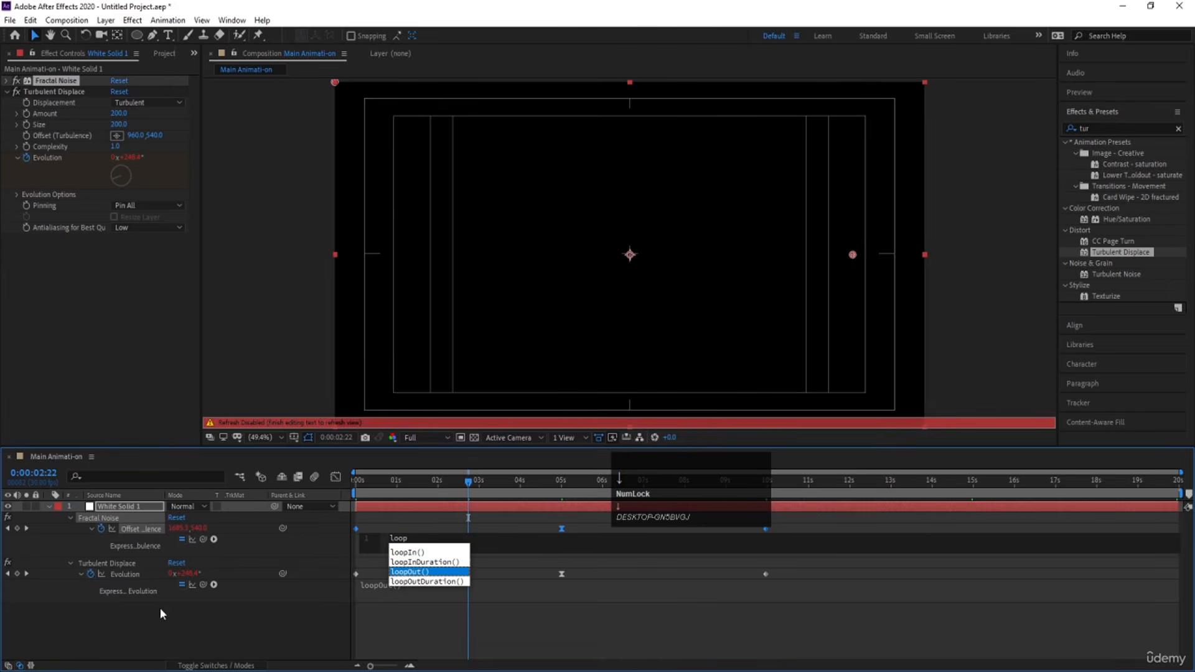
left_click(189, 613)
key("space")
left_click(409, 535)
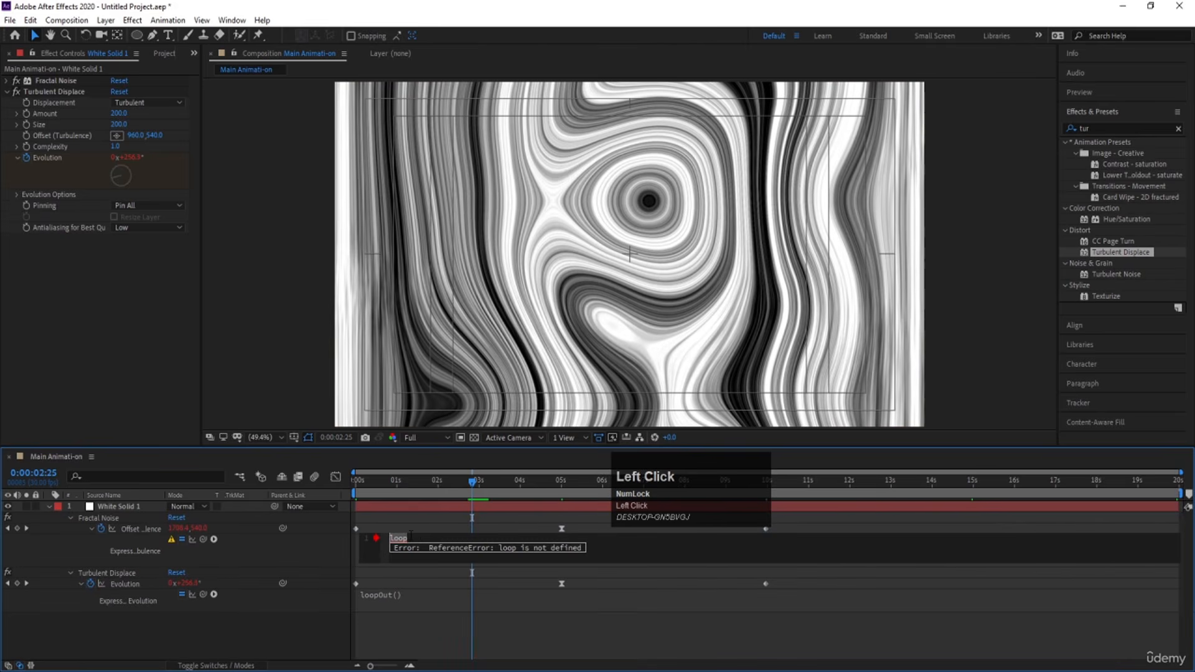
left_click(420, 535)
key("Return")
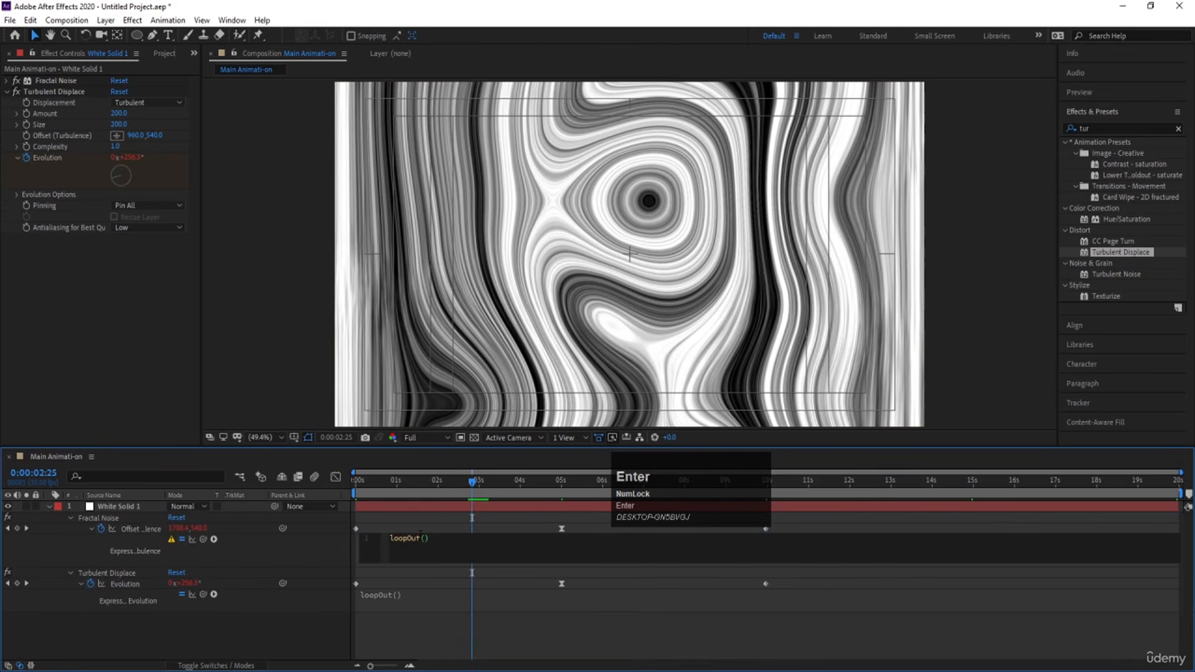
left_click(427, 642)
key("space")
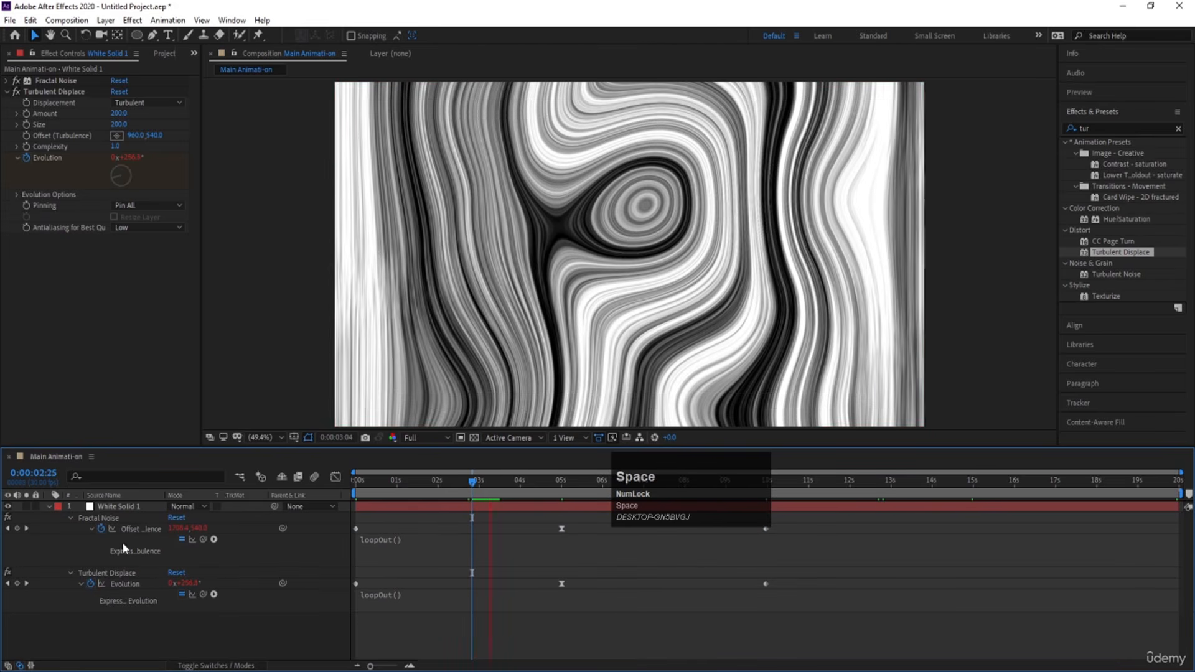
Collapse the white solid's layer properties and its Turbulent Displace settings
left_click(49, 506)
left_click(122, 509)
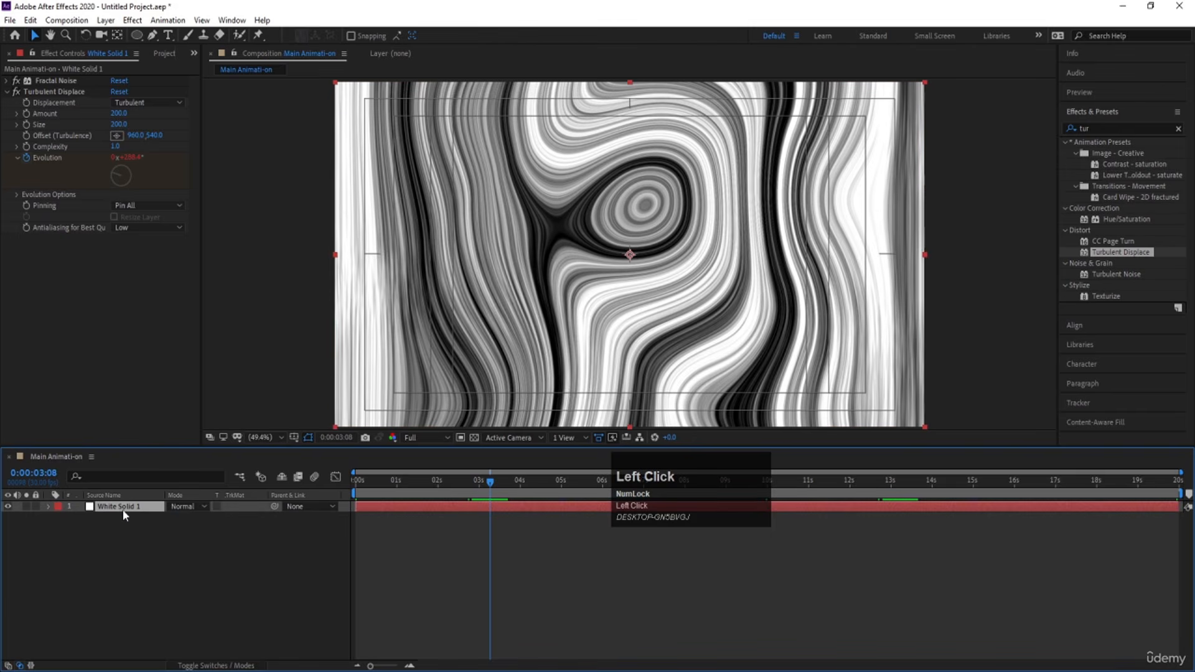
left_click(7, 92)
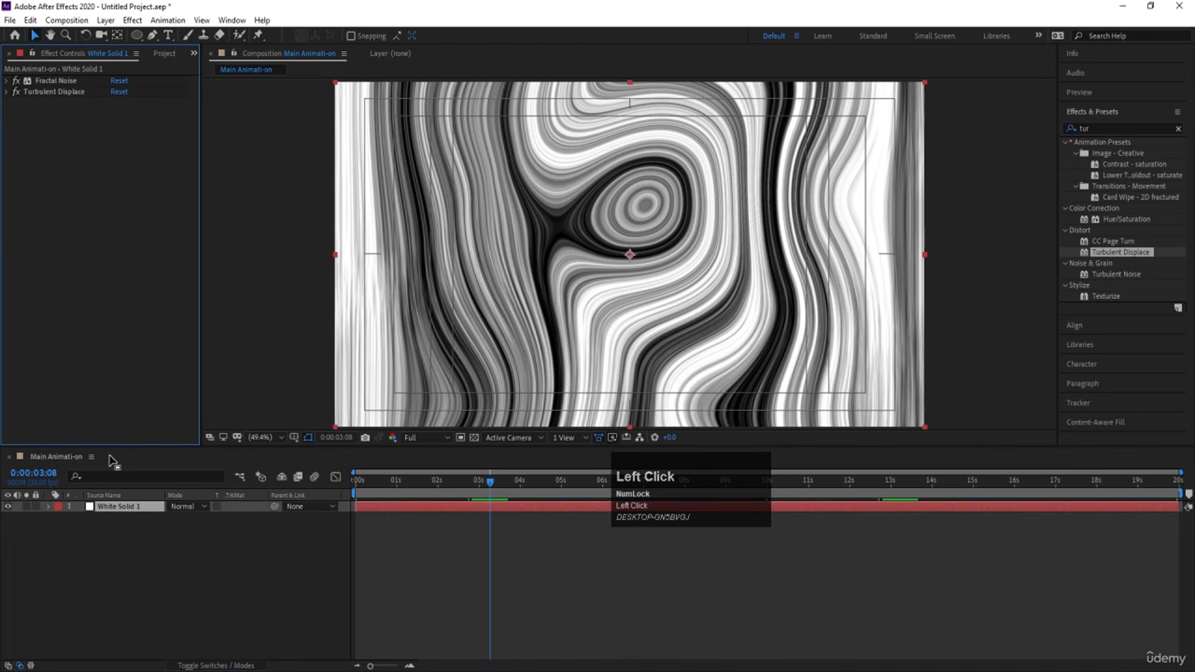
Apply the CC Toner effect to the white solid and set its Tones to Pentone
left_click(1106, 126)
key("ctrl+a")
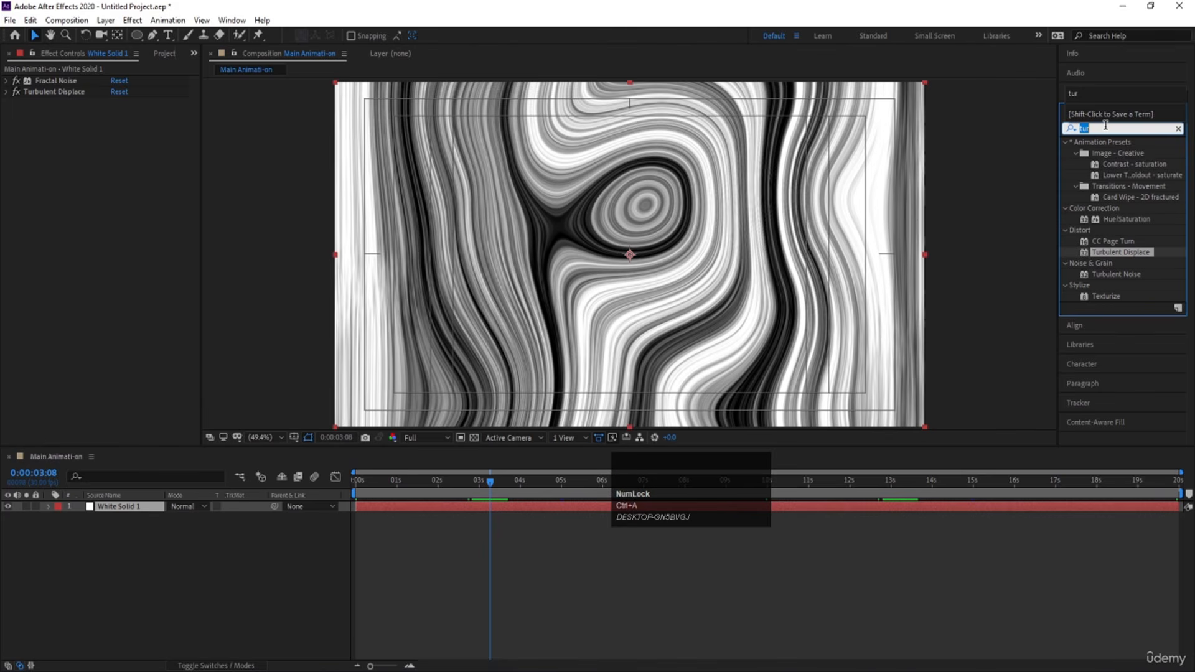
type("cc t")
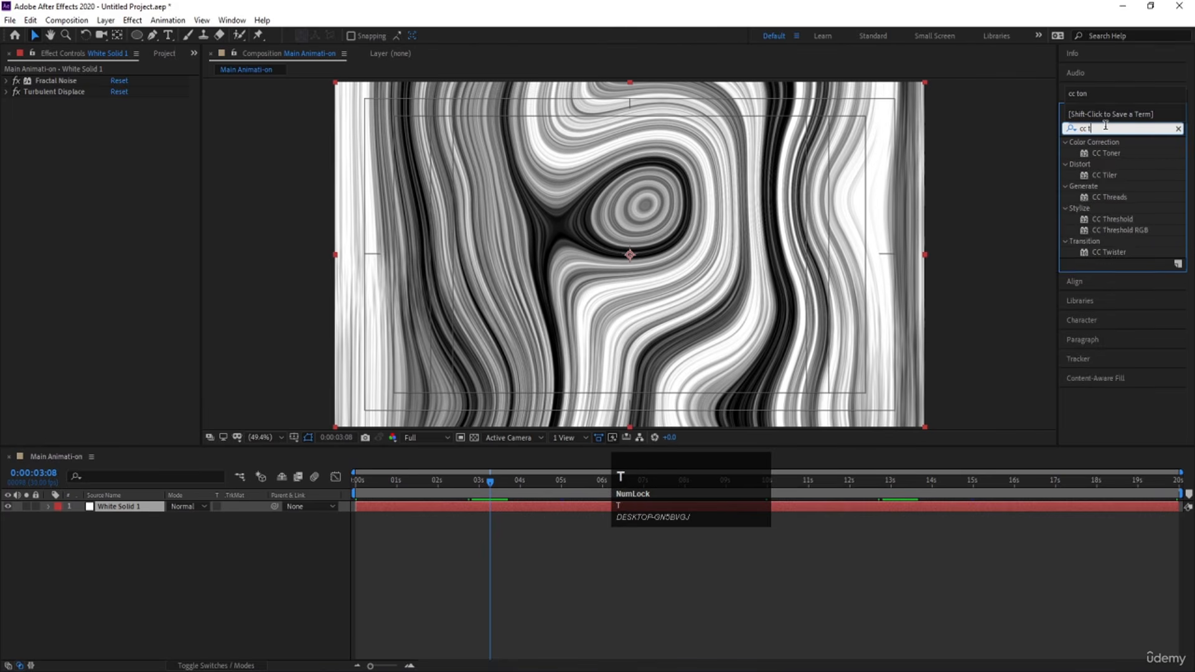
type("on")
double_click(1105, 153)
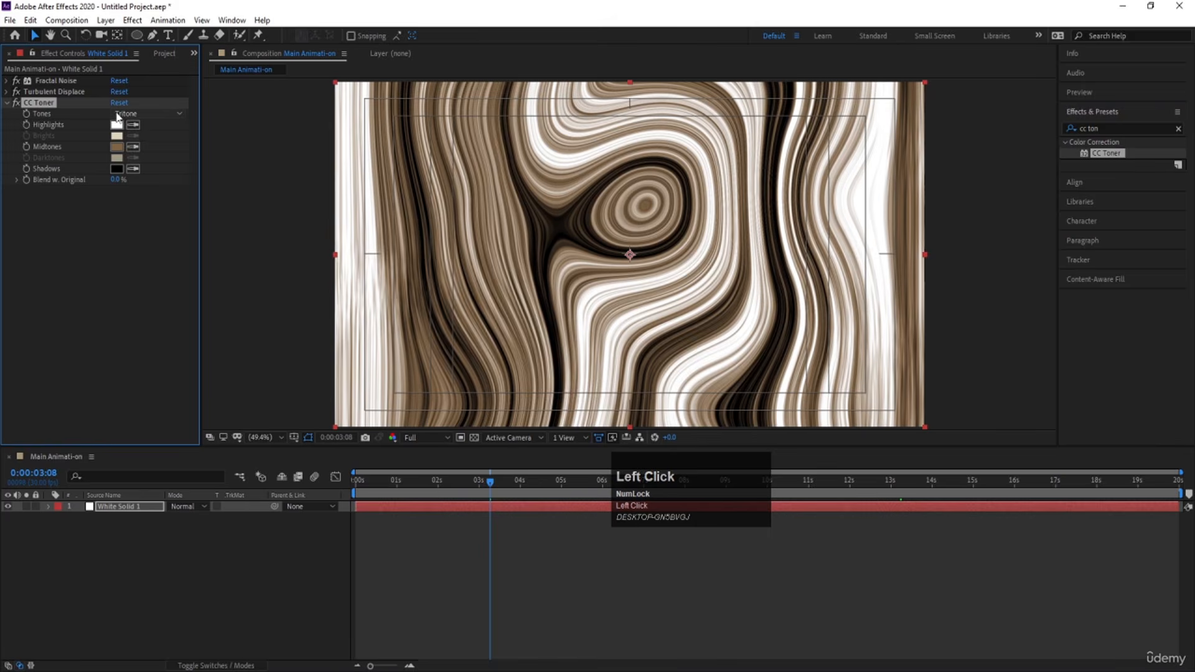
left_click(127, 114)
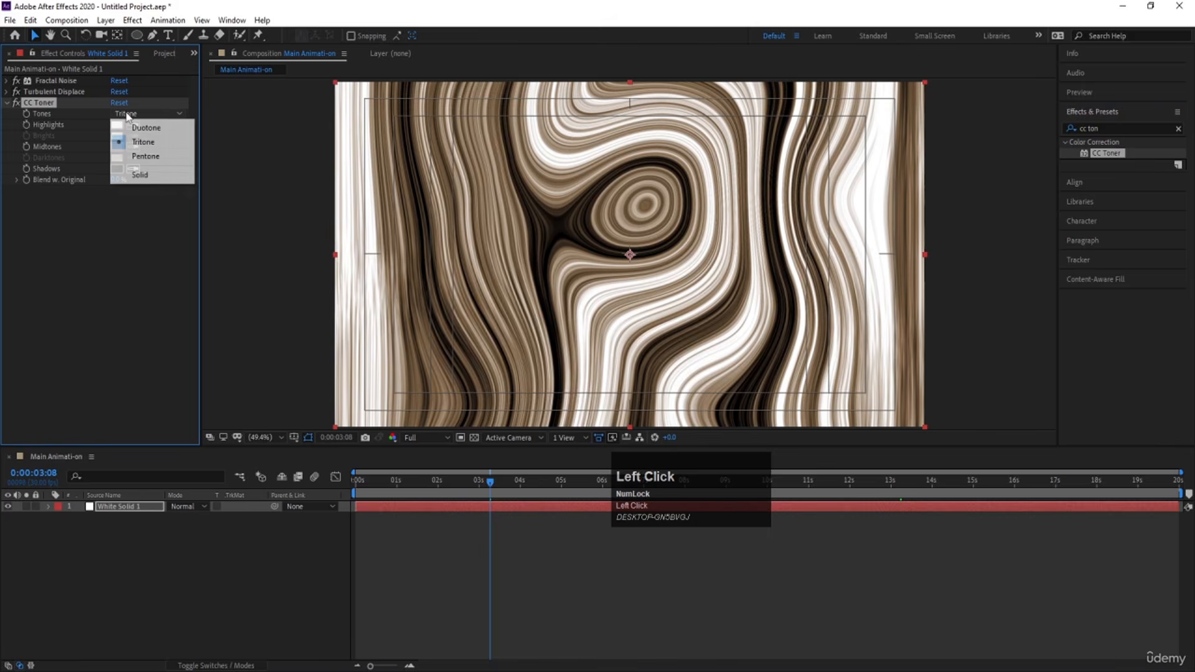
left_click(155, 157)
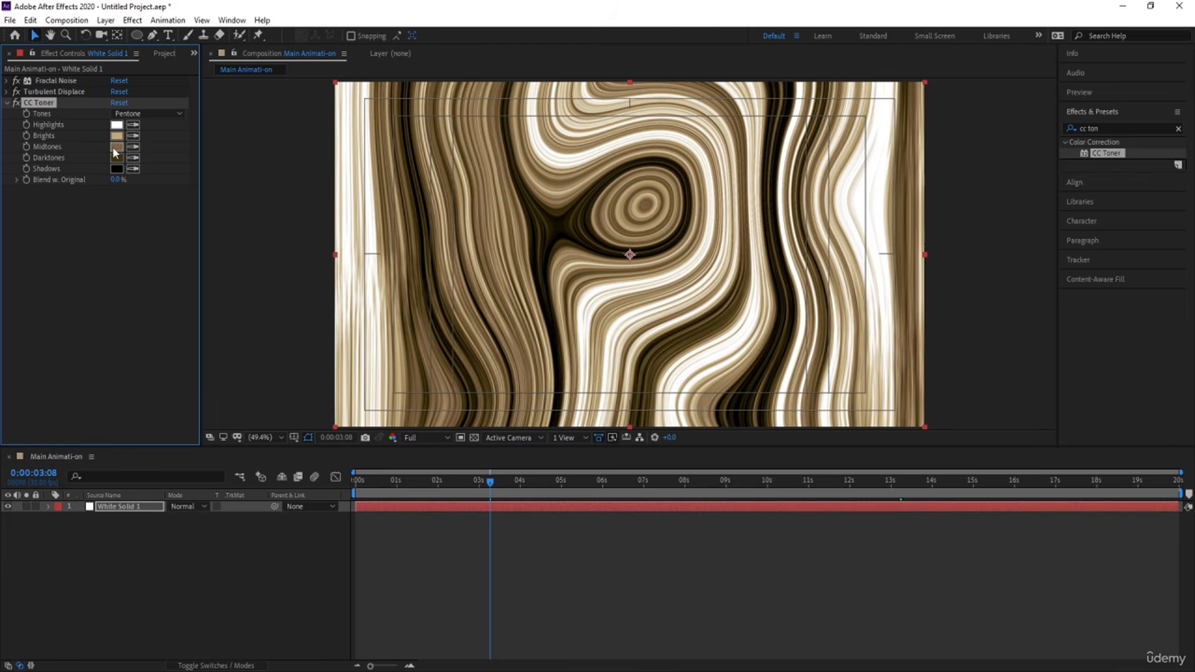
Set the CC Toner Highlights to light grey DADADA and the Brights to mid grey A0A0A0
left_click(117, 126)
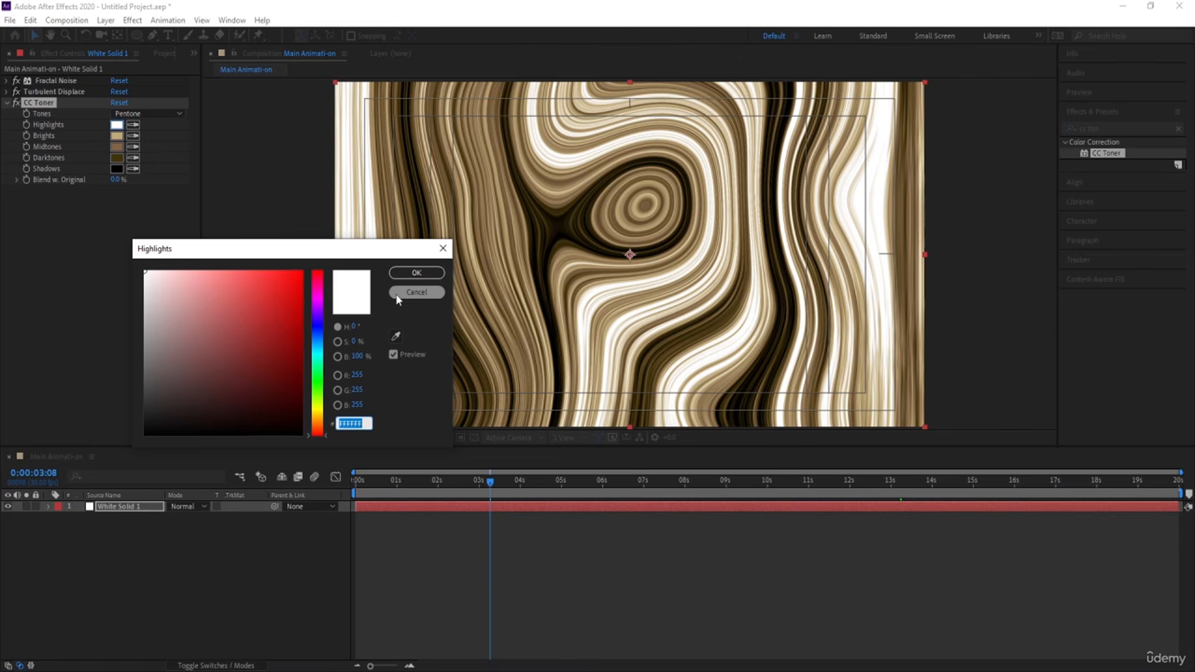
left_click(416, 292)
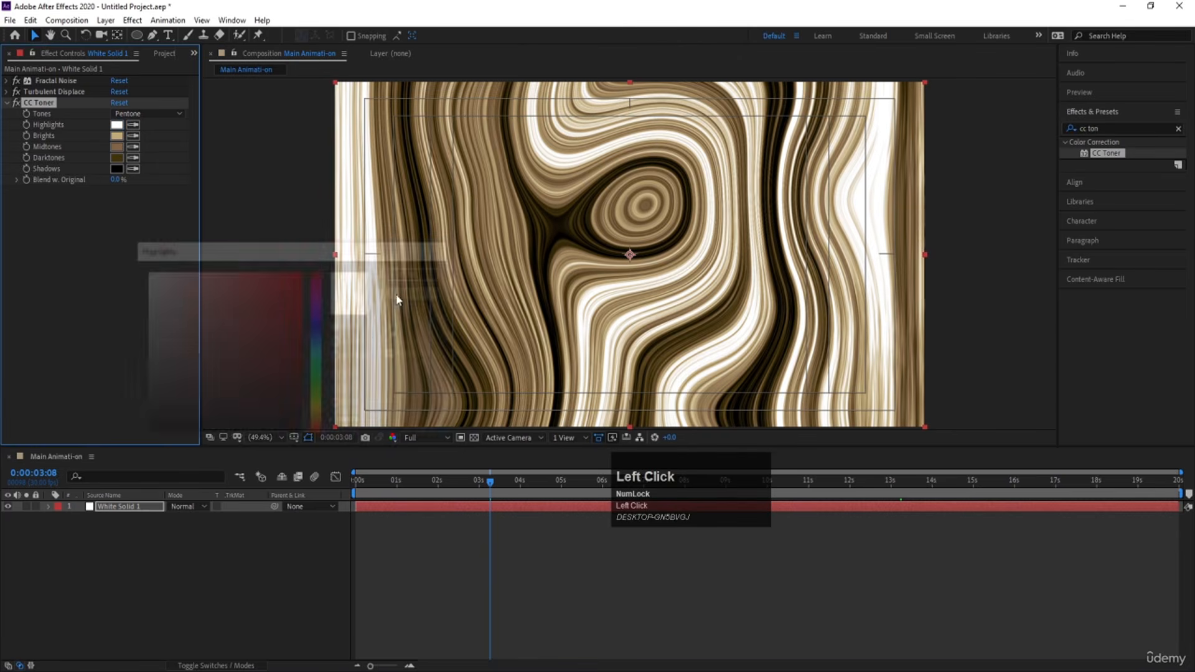
left_click(122, 127)
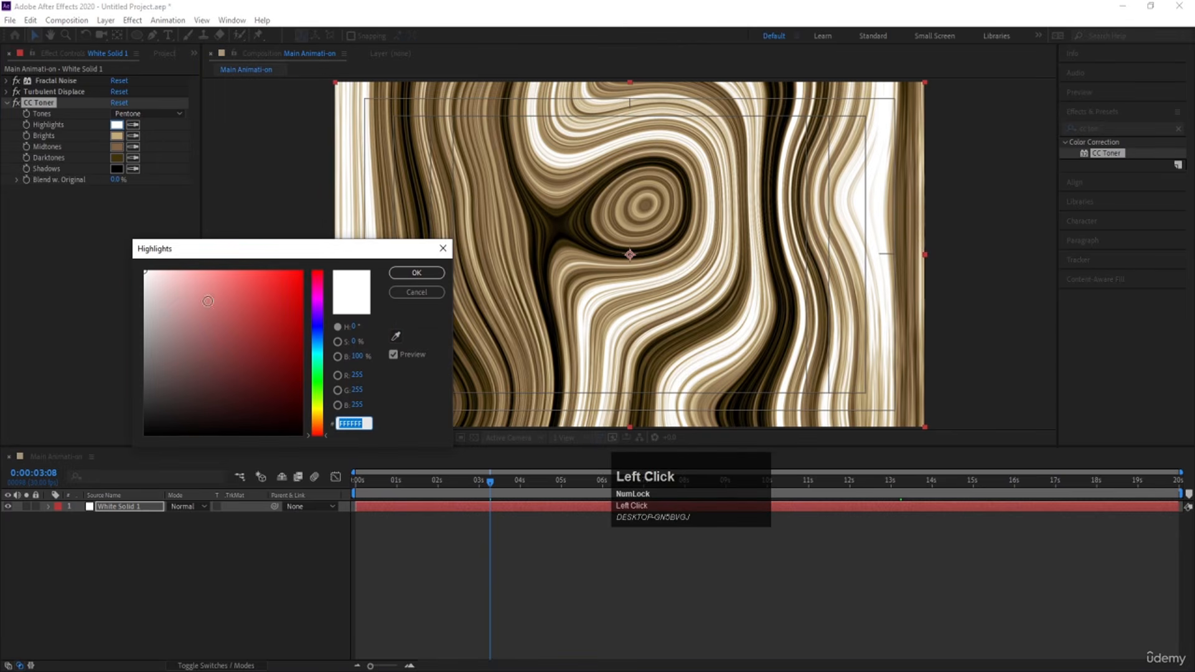
left_click_drag(150, 276, 121, 294)
left_click(414, 273)
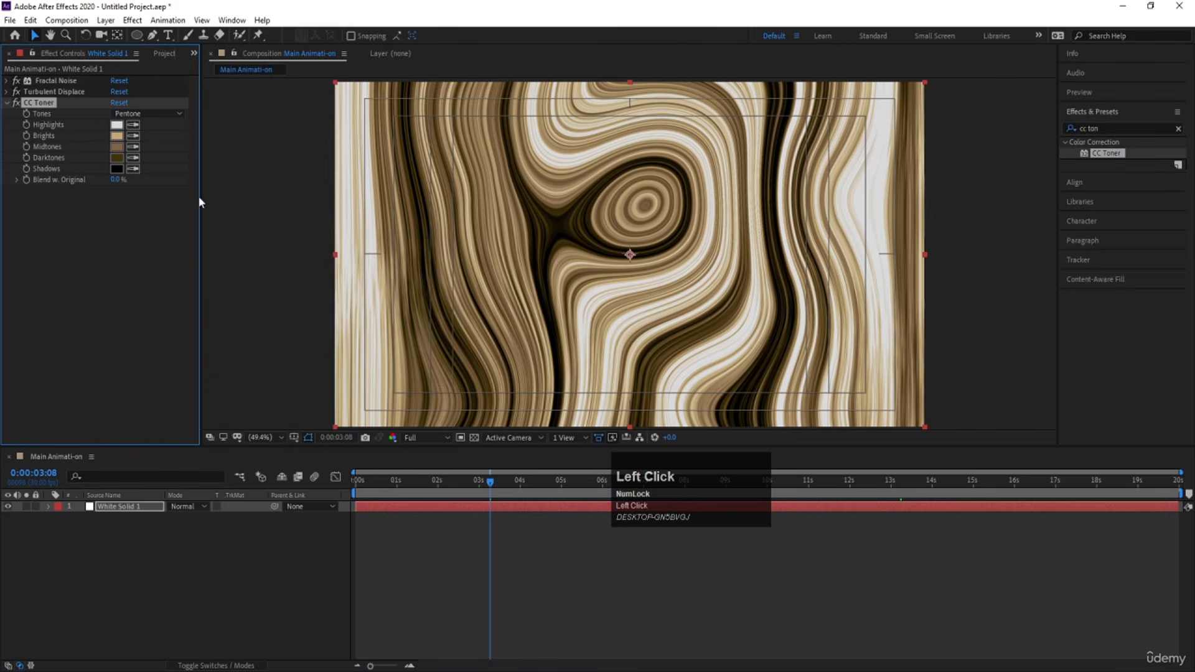
left_click(122, 138)
left_click_drag(146, 317, 132, 319)
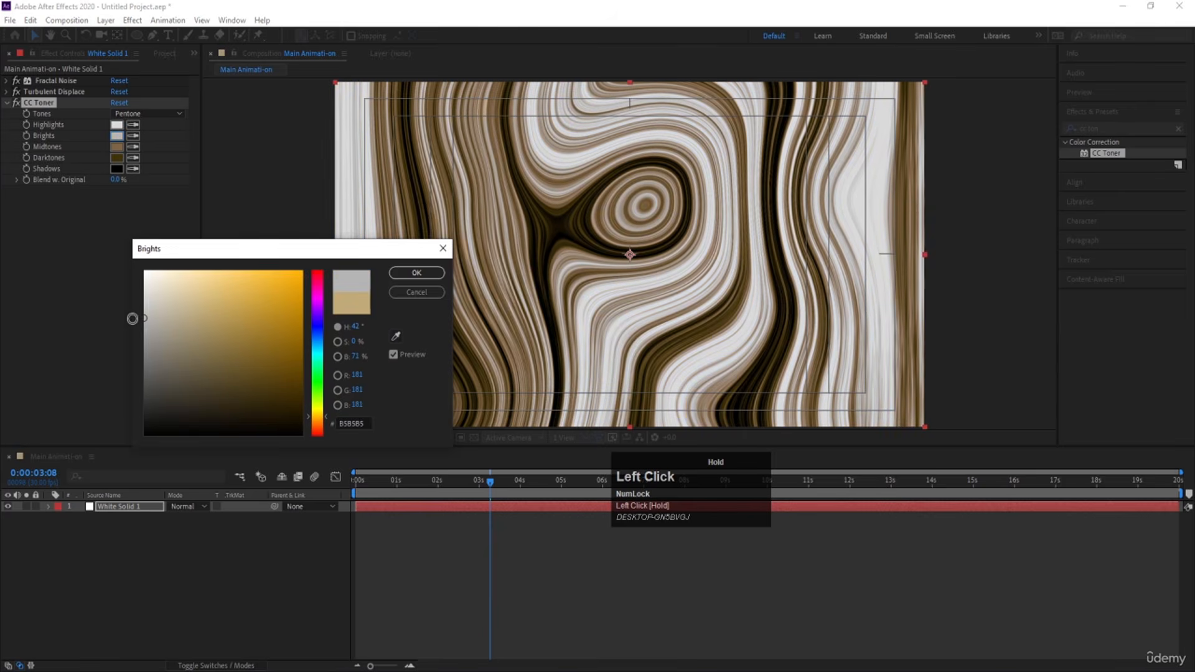
left_click(416, 273)
Set the CC Toner Midtones to grey 6D6D6D and the Darktones to dark grey 2A2A2A, keeping black for the Shadows
left_click(116, 147)
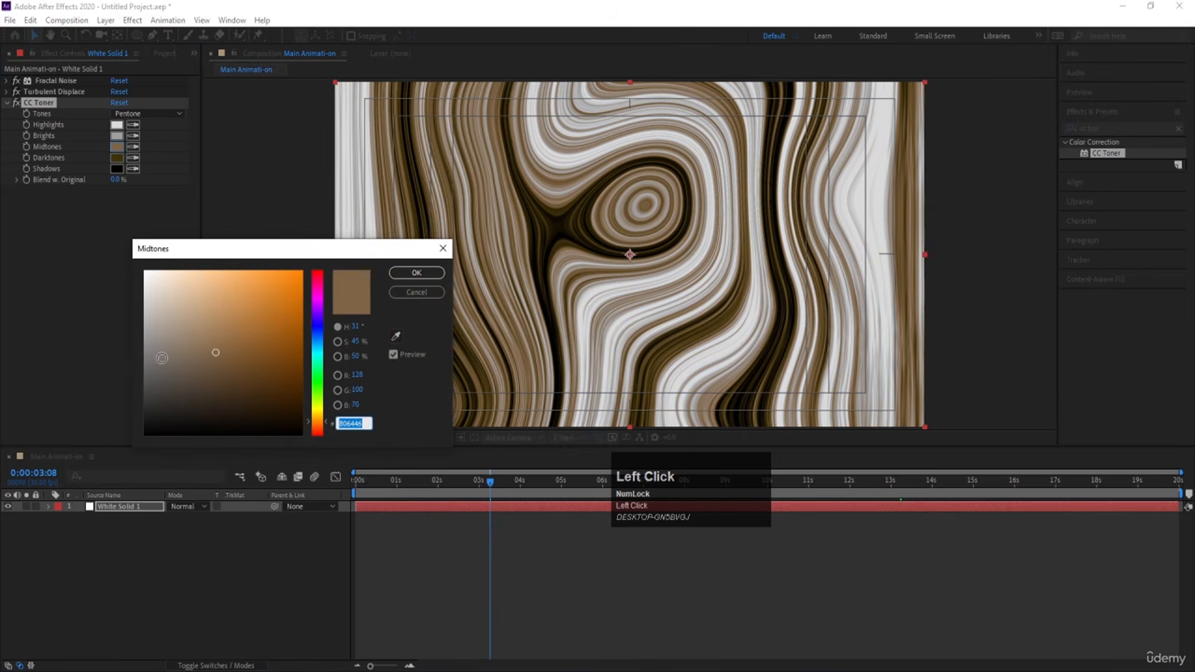
left_click_drag(161, 358, 131, 364)
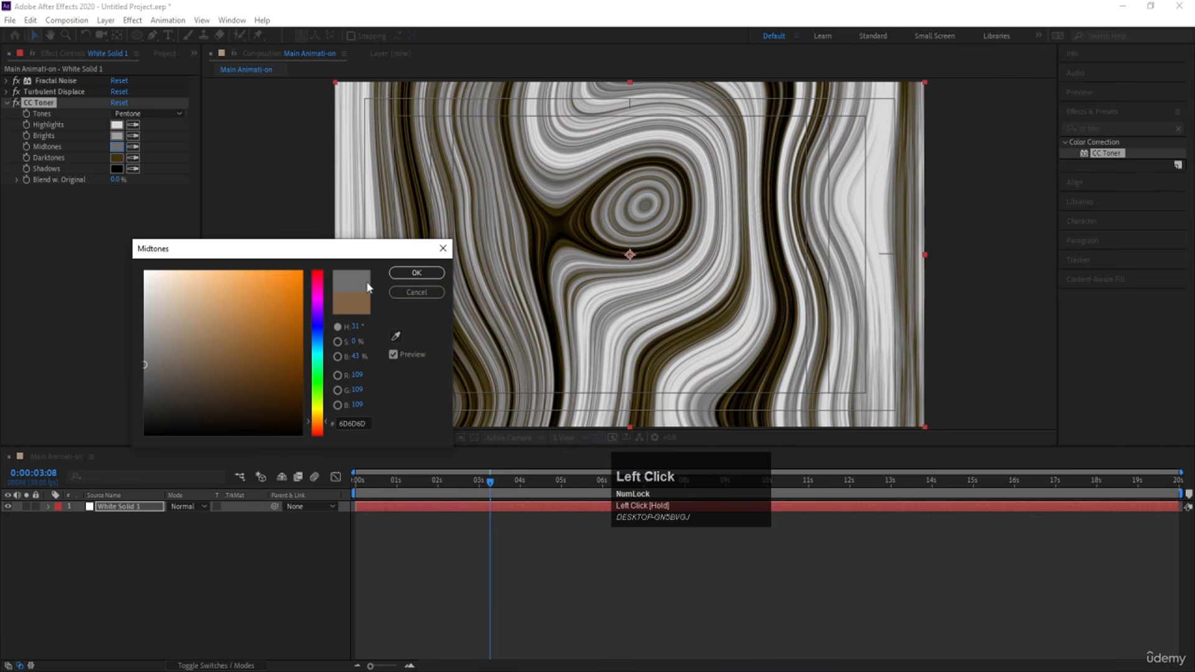
left_click(416, 272)
left_click(117, 157)
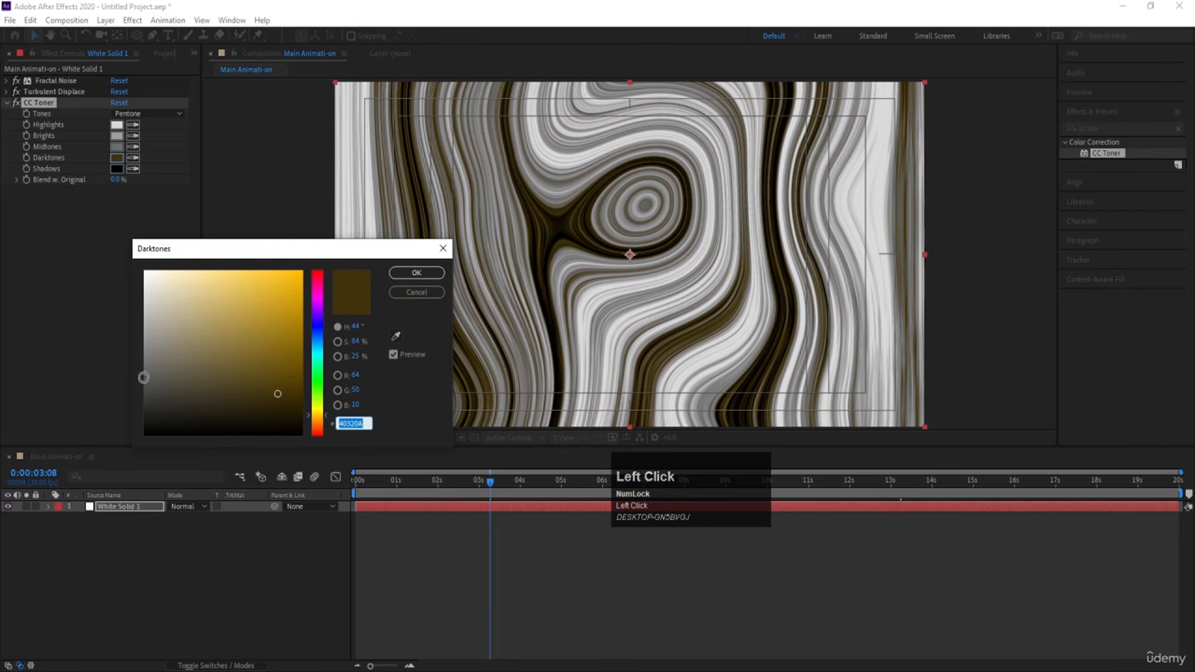
left_click_drag(144, 378, 130, 408)
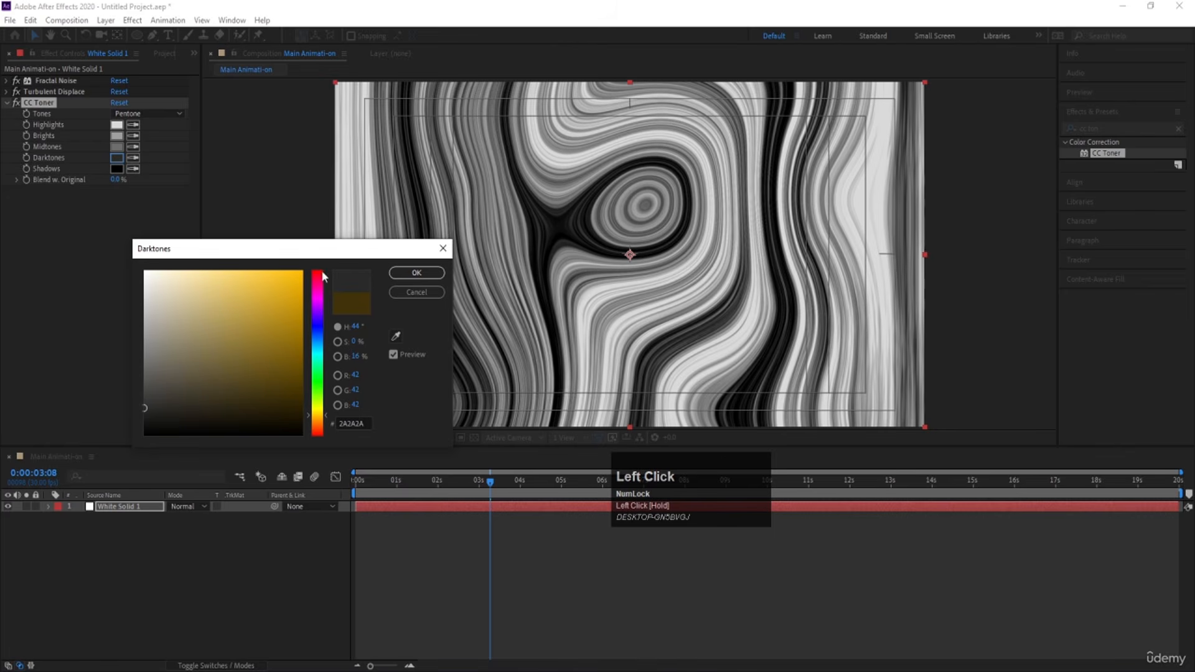
left_click(409, 271)
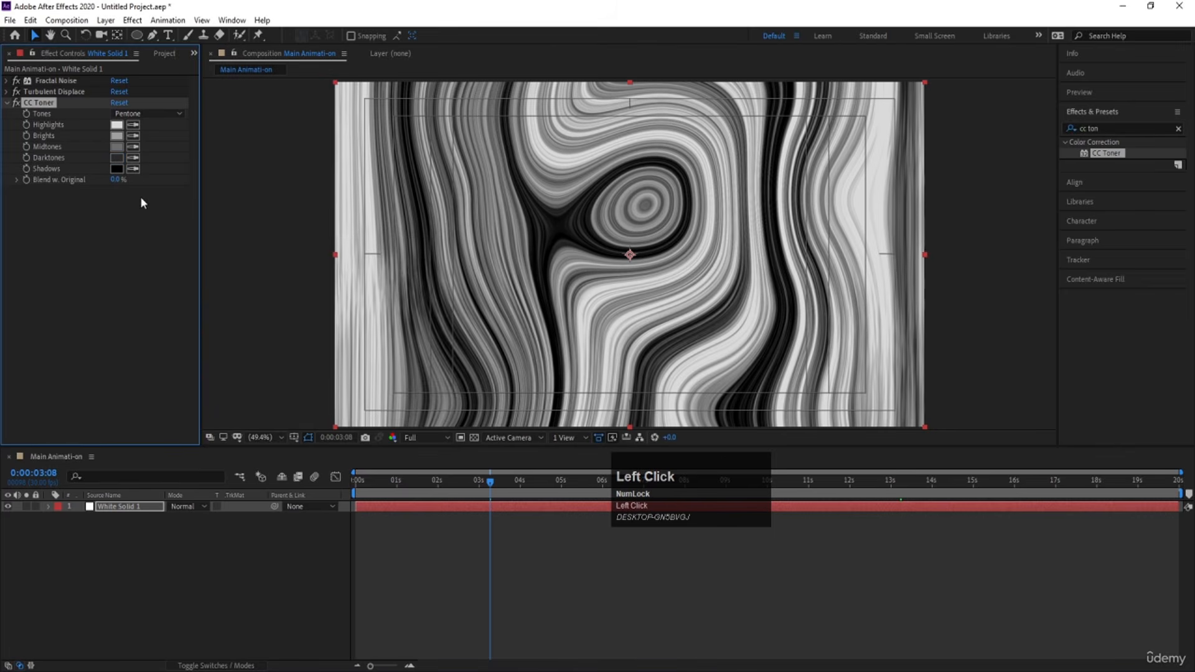
left_click(116, 169)
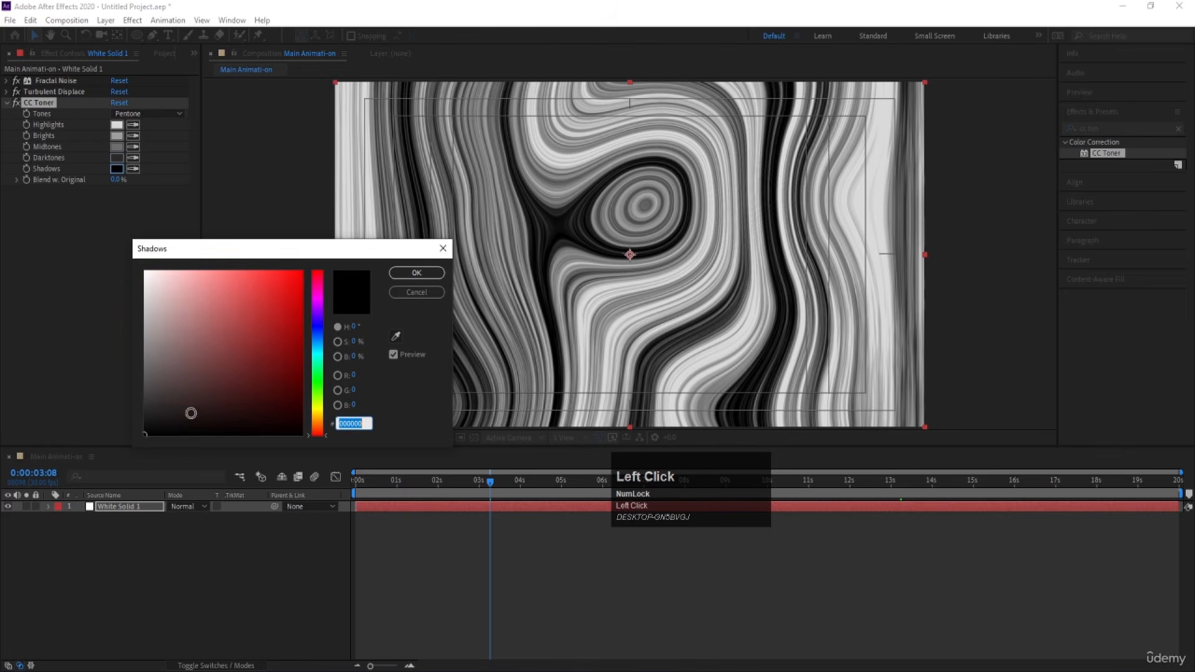
left_click(396, 277)
Collapse the CC Toner settings and apply the Tint effect to the white solid
left_click(144, 534)
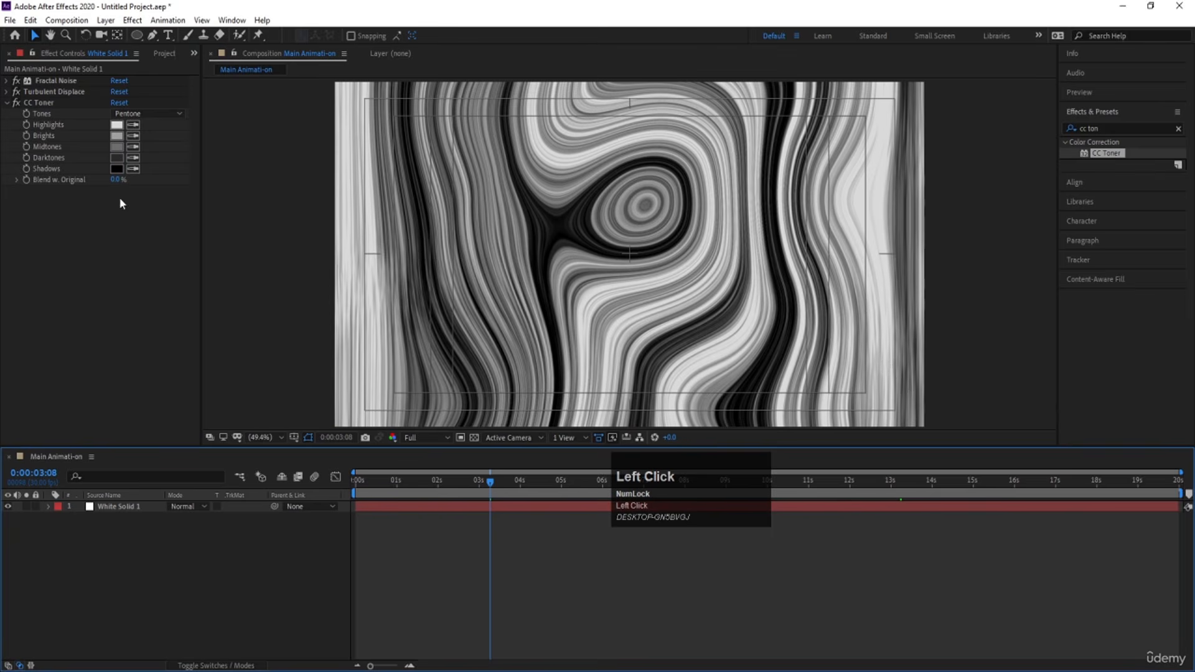
left_click(7, 102)
left_click(112, 507)
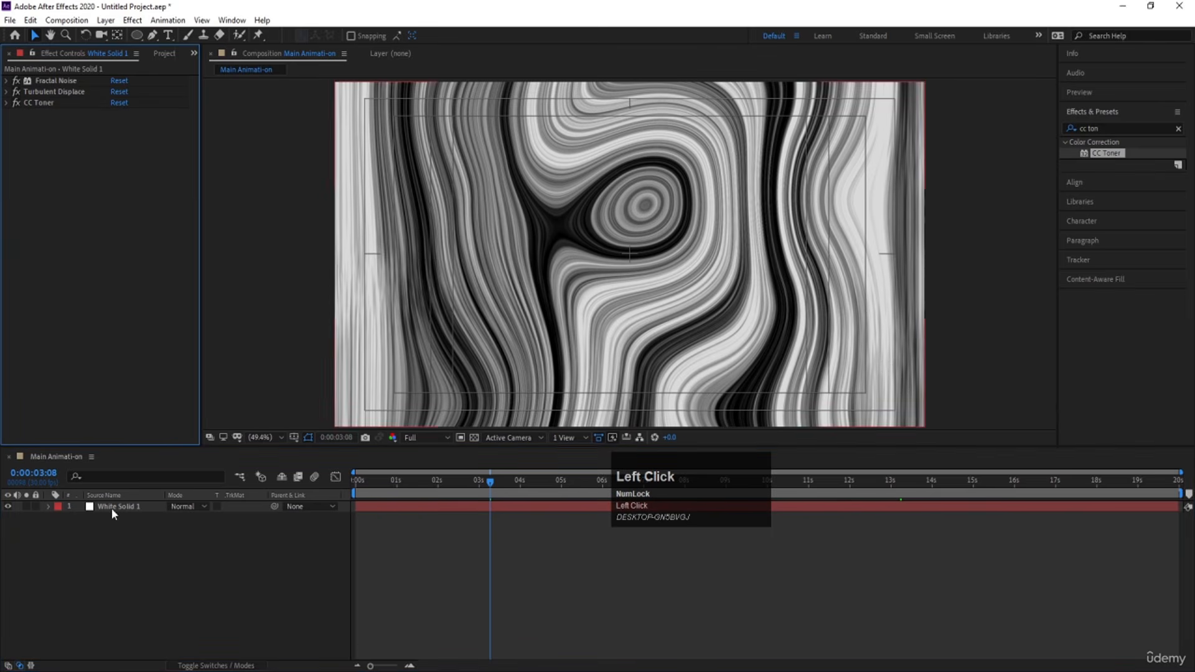
left_click(1108, 127)
key("ctrl+a")
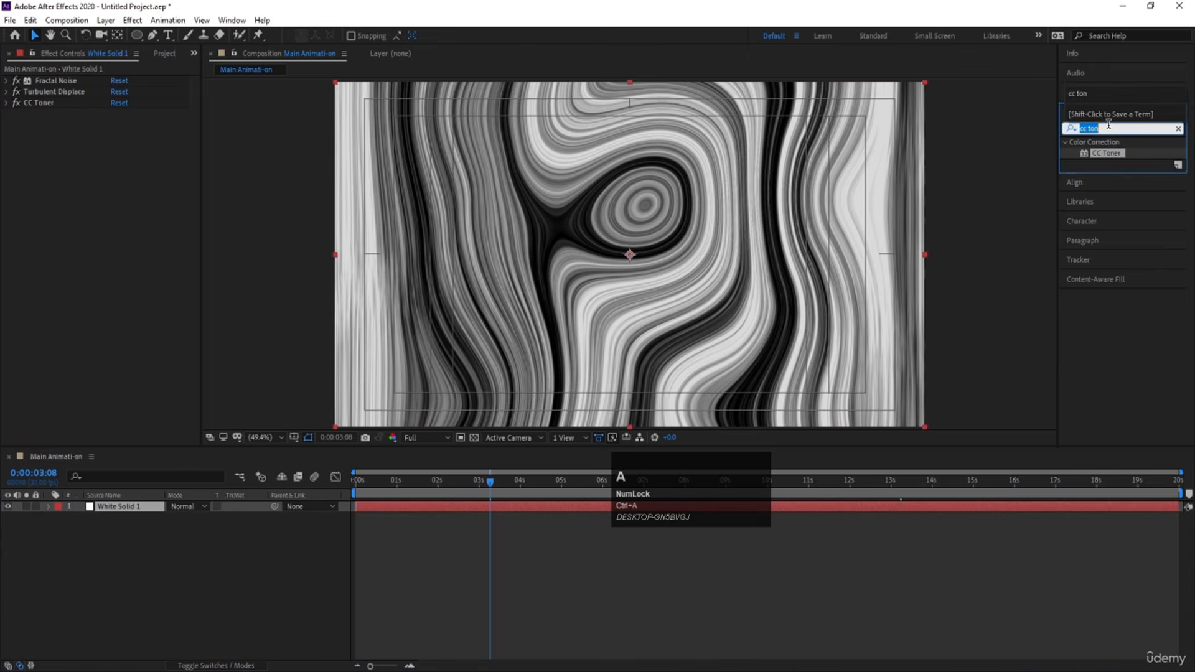
type("tint")
double_click(1109, 186)
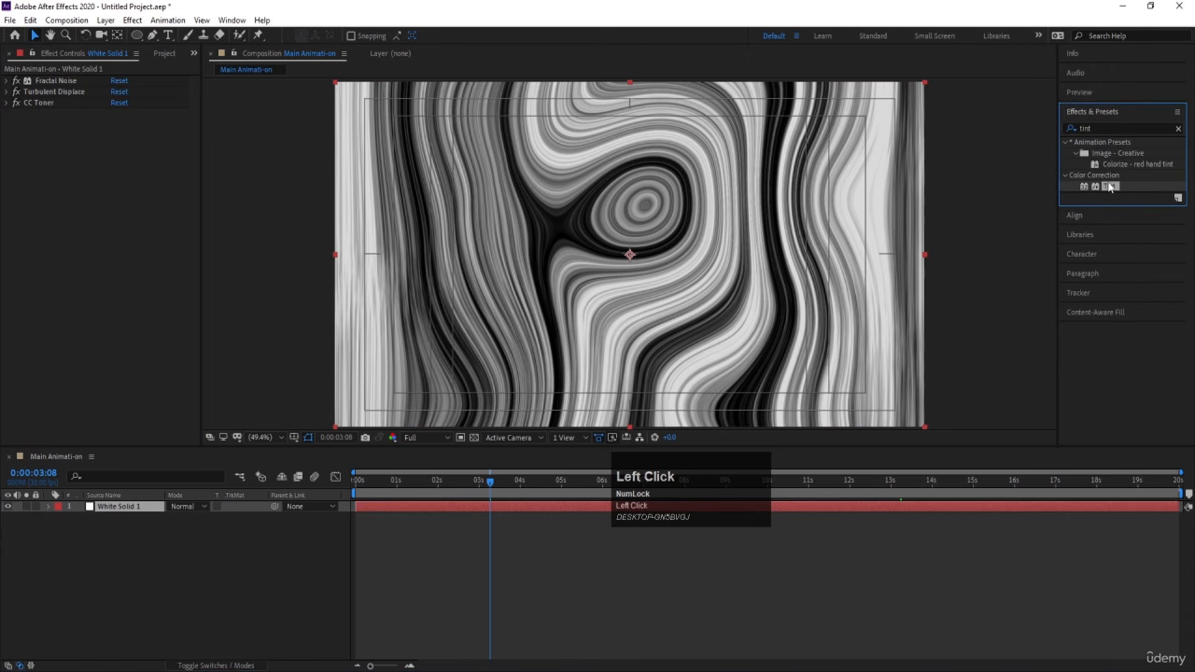
left_click(132, 157)
left_click(132, 157)
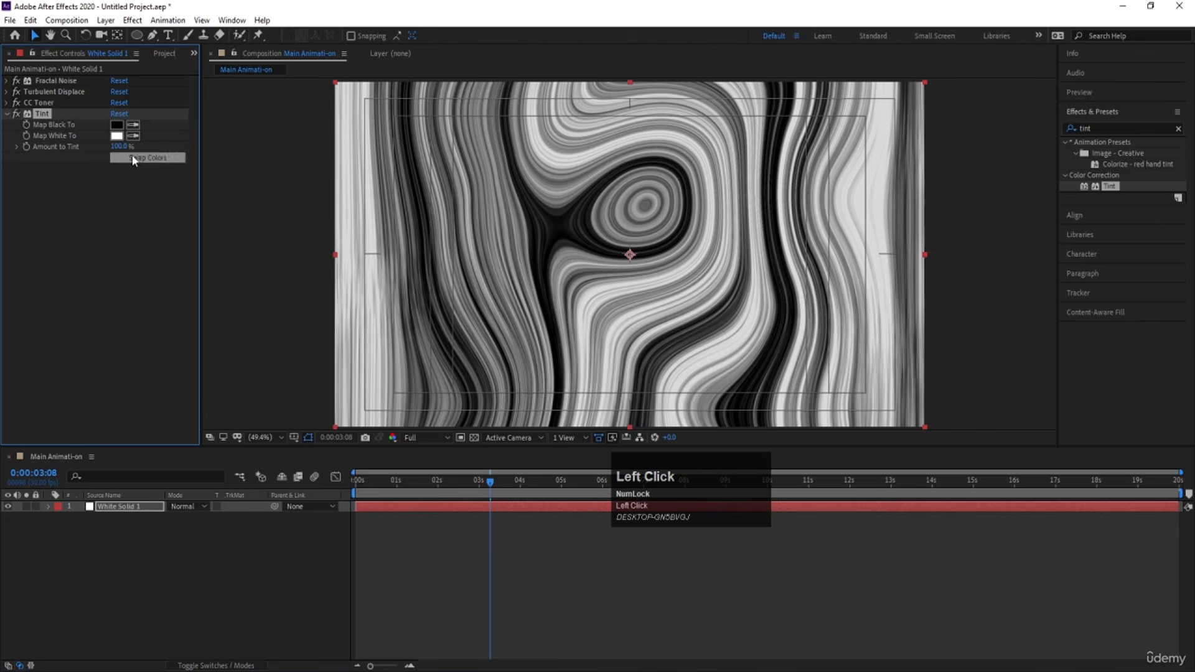
Try red FF0000 and a pure blue as the Tint effect's Map Black To colour, and preview the blue version
left_click(117, 125)
left_click_drag(291, 355, 322, 229)
left_click(416, 273)
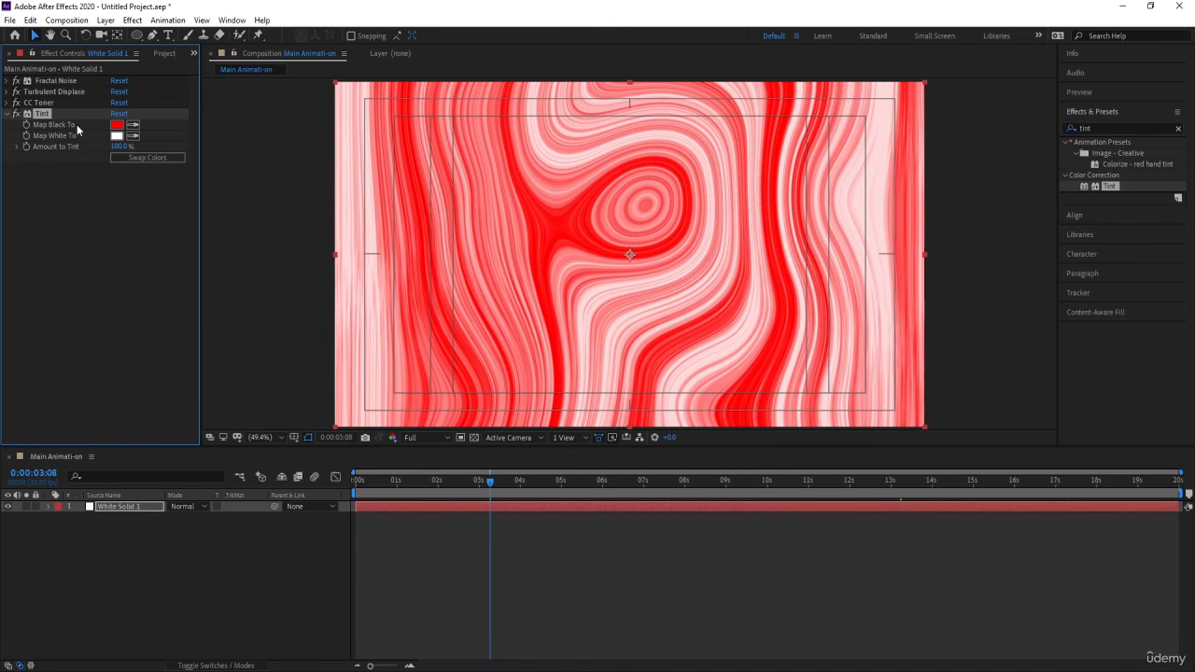
left_click(113, 127)
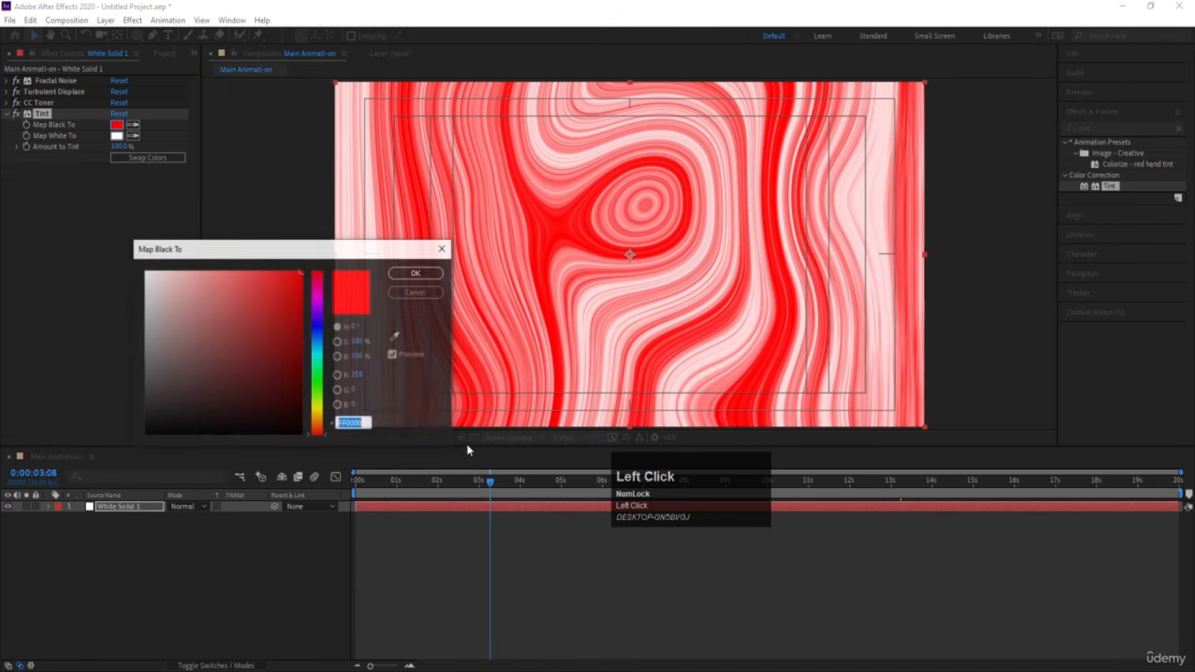
left_click(317, 327)
left_click(415, 272)
key("space")
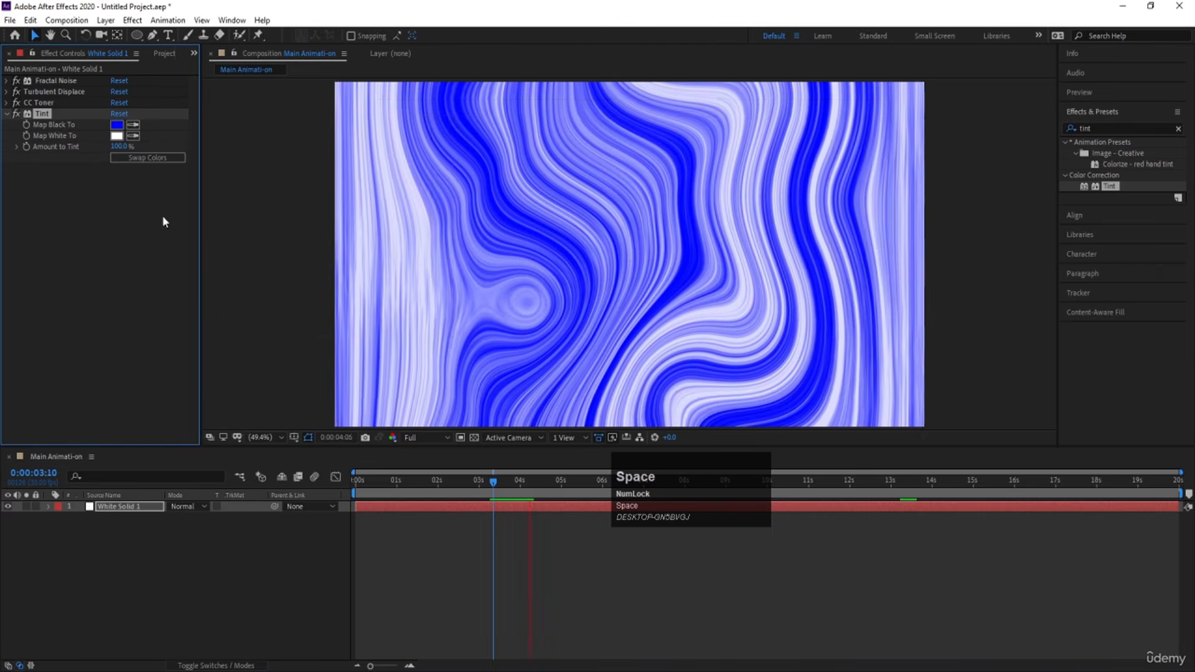
Delete the Tint effect from the white solid
left_click(38, 109)
left_click(42, 113)
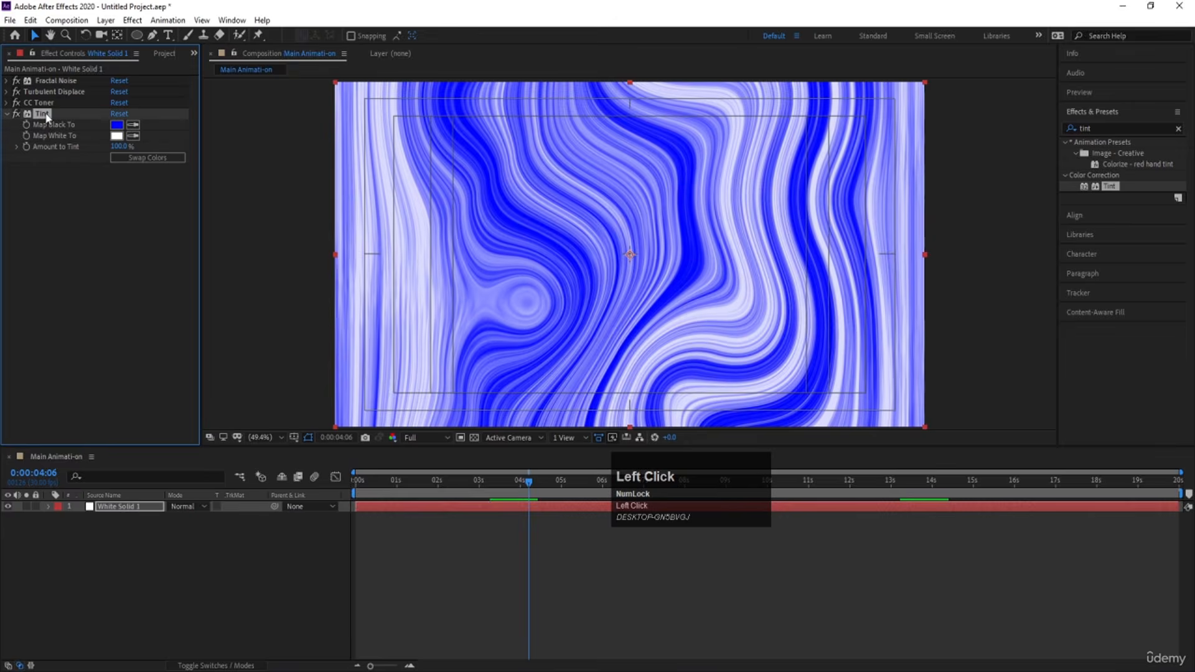
key("Delete")
Set the CC Toner Highlights to a vivid blue with hue 206° and the Brights to a vivid violet with hue about 258°
left_click(7, 104)
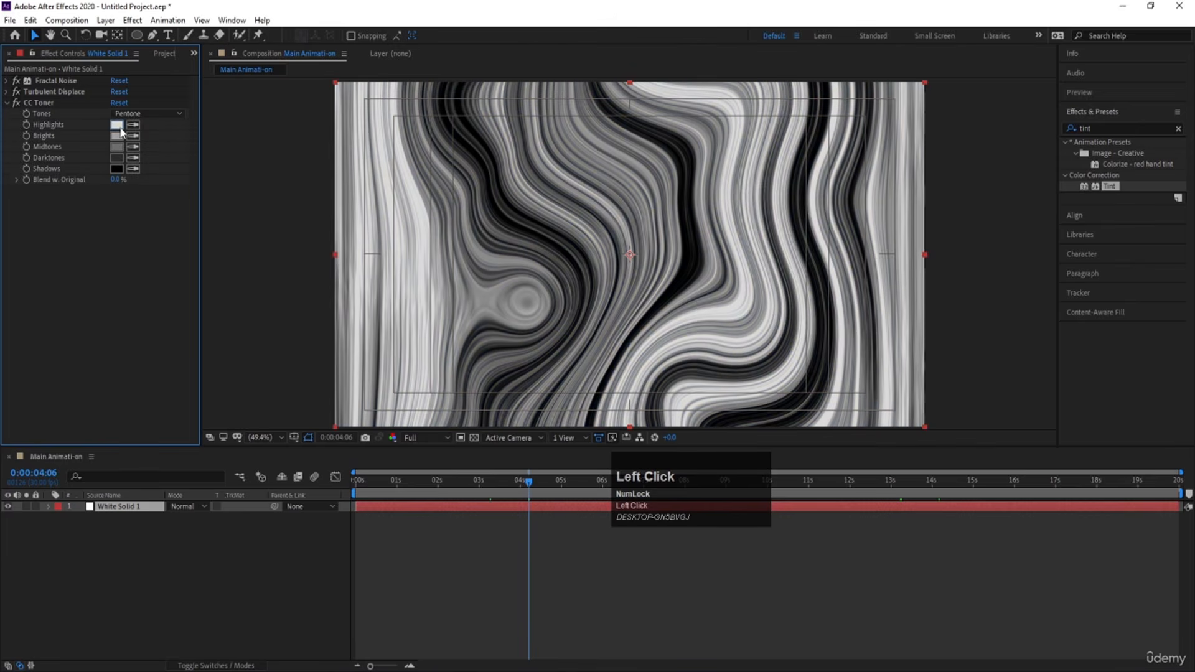
left_click(118, 126)
left_click(319, 341)
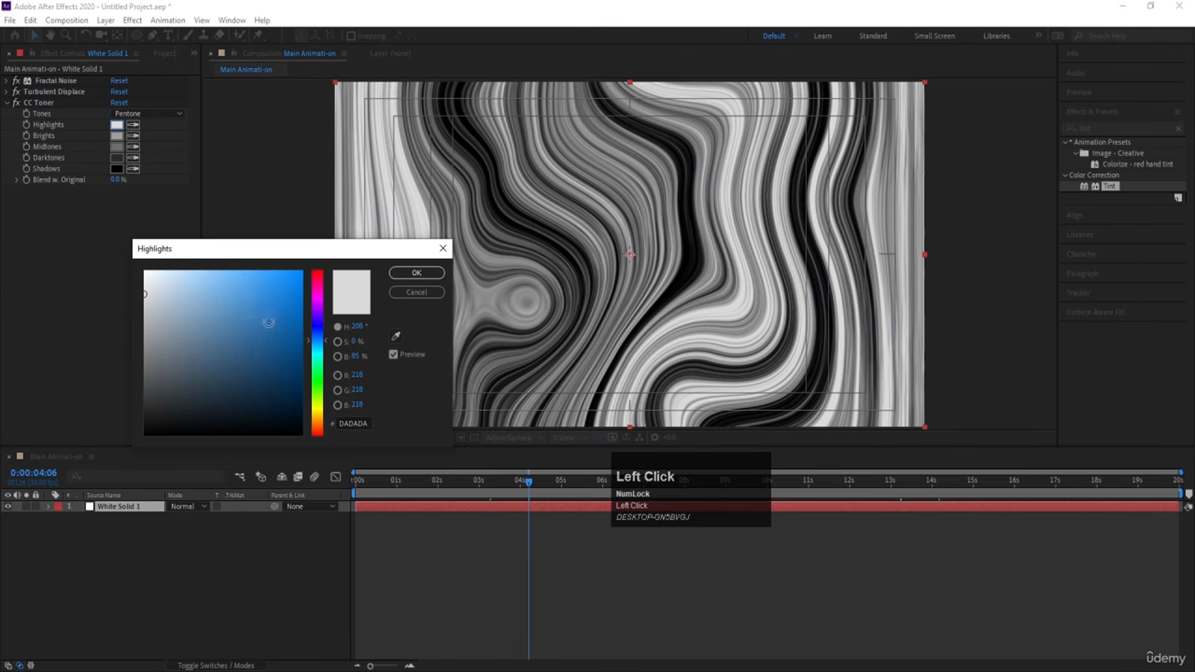
left_click_drag(227, 290, 303, 270)
left_click(416, 274)
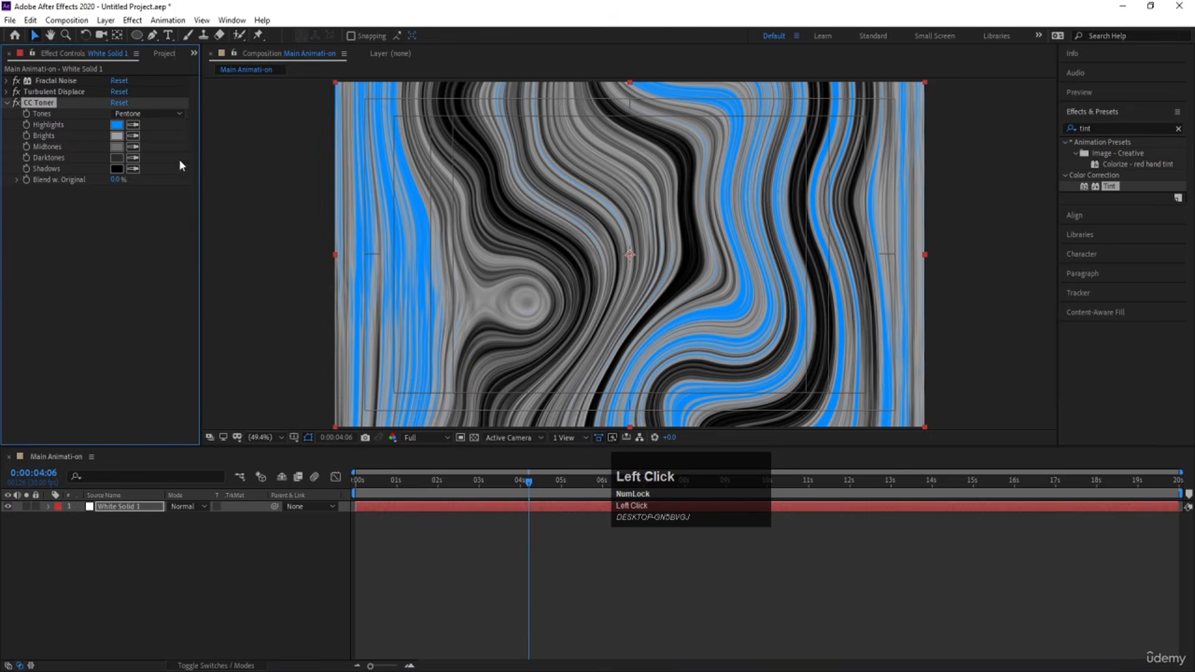
left_click(122, 138)
left_click(316, 320)
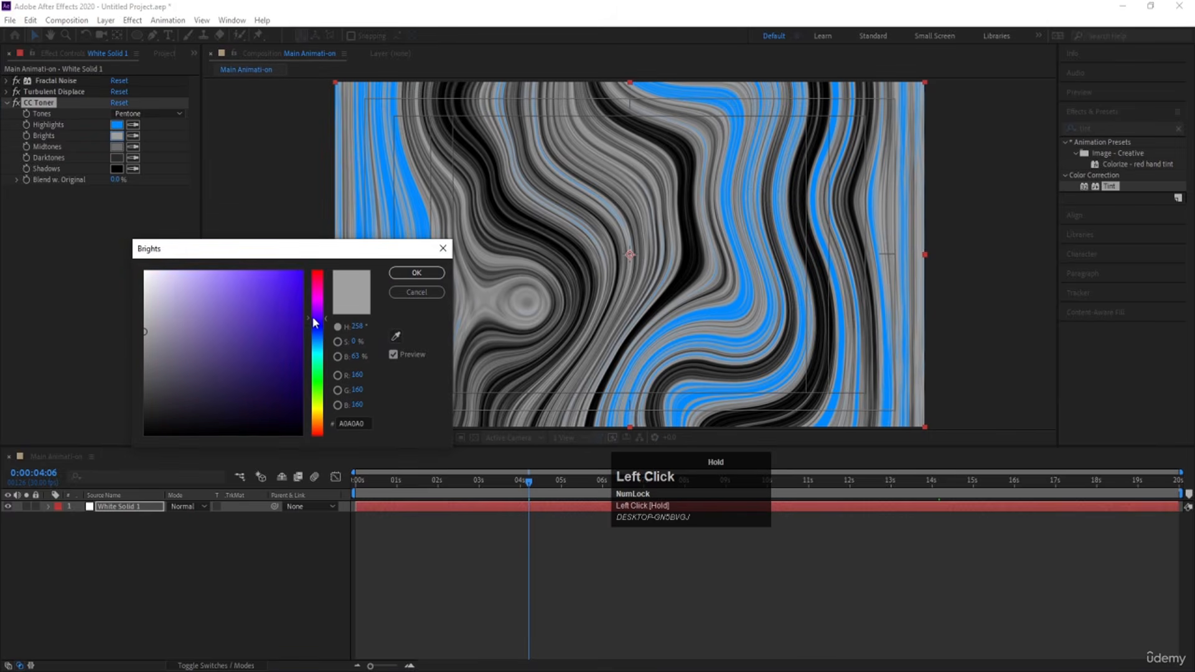
left_click(290, 265)
left_click(416, 273)
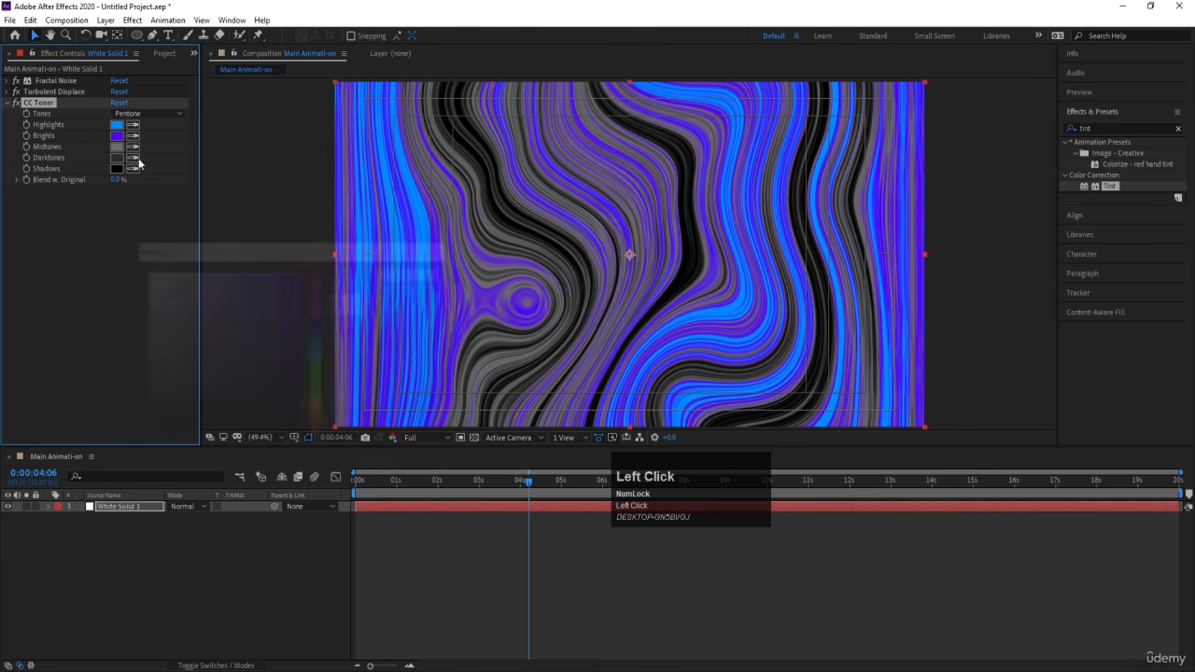
Set the CC Toner Midtones to light blue with hue 196° and the Darktones to bright blue 0096FF
left_click(116, 147)
left_click(318, 345)
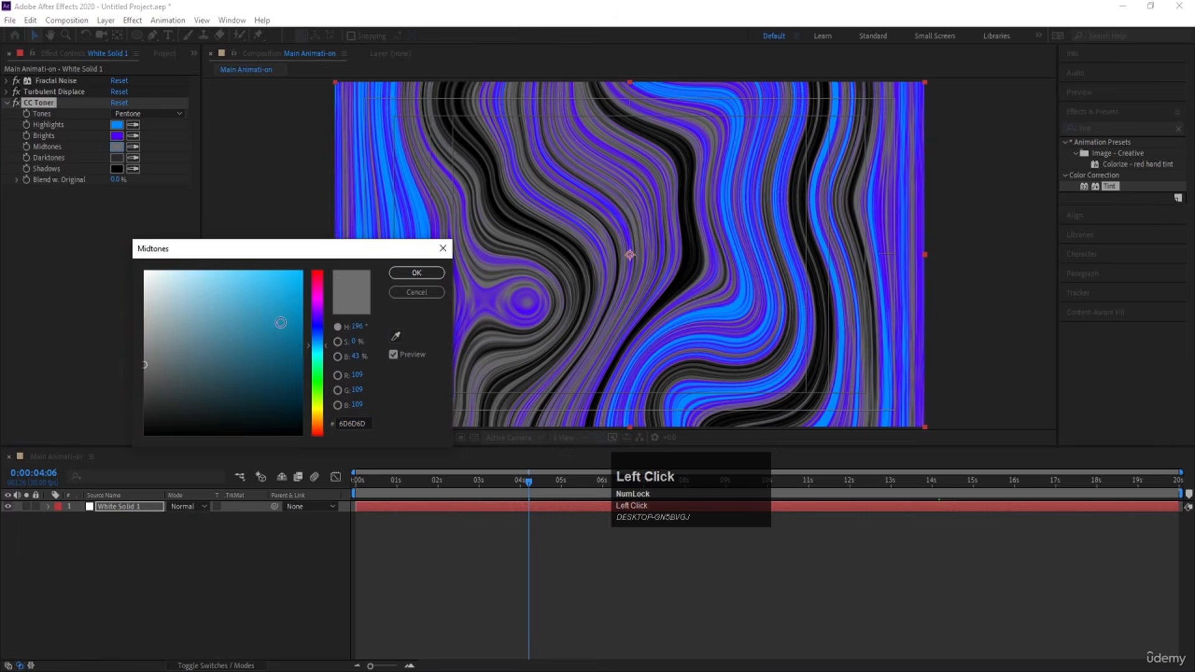
left_click(227, 271)
left_click(415, 274)
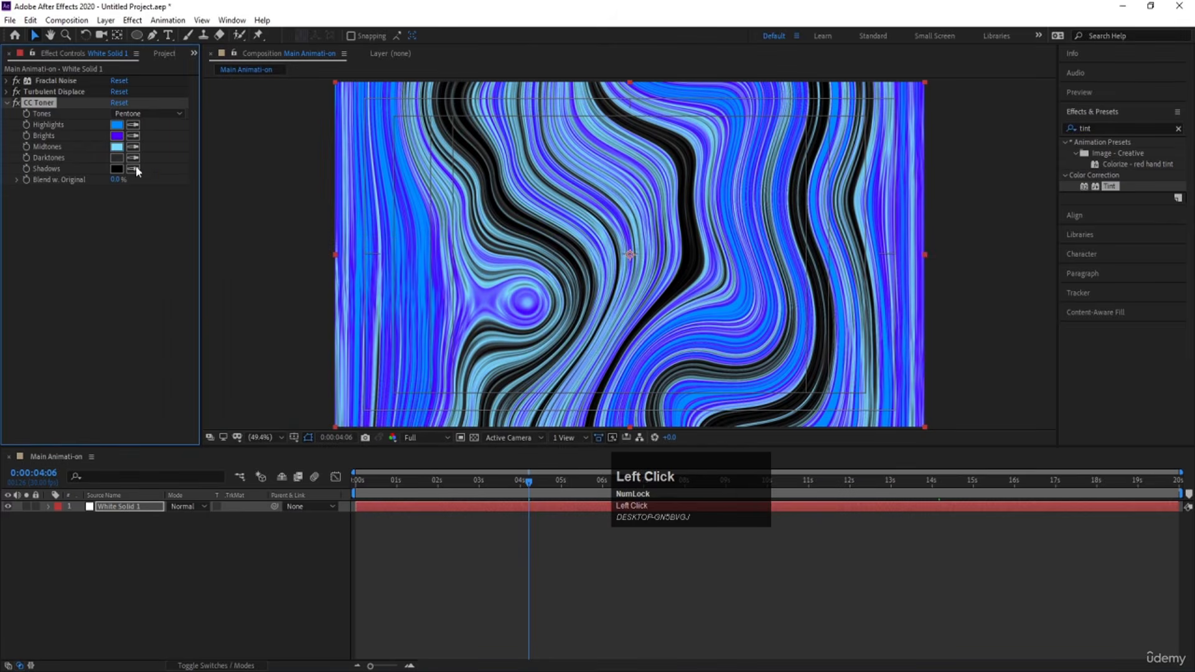
left_click(116, 158)
left_click(318, 347)
left_click(292, 288)
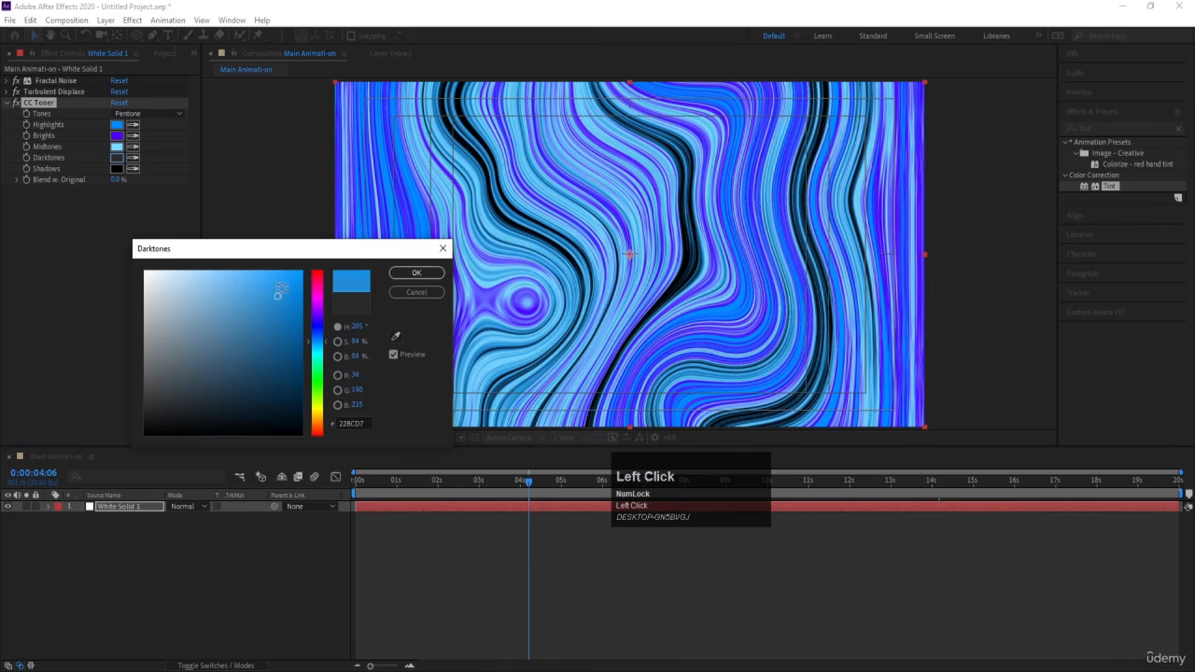
left_click(417, 272)
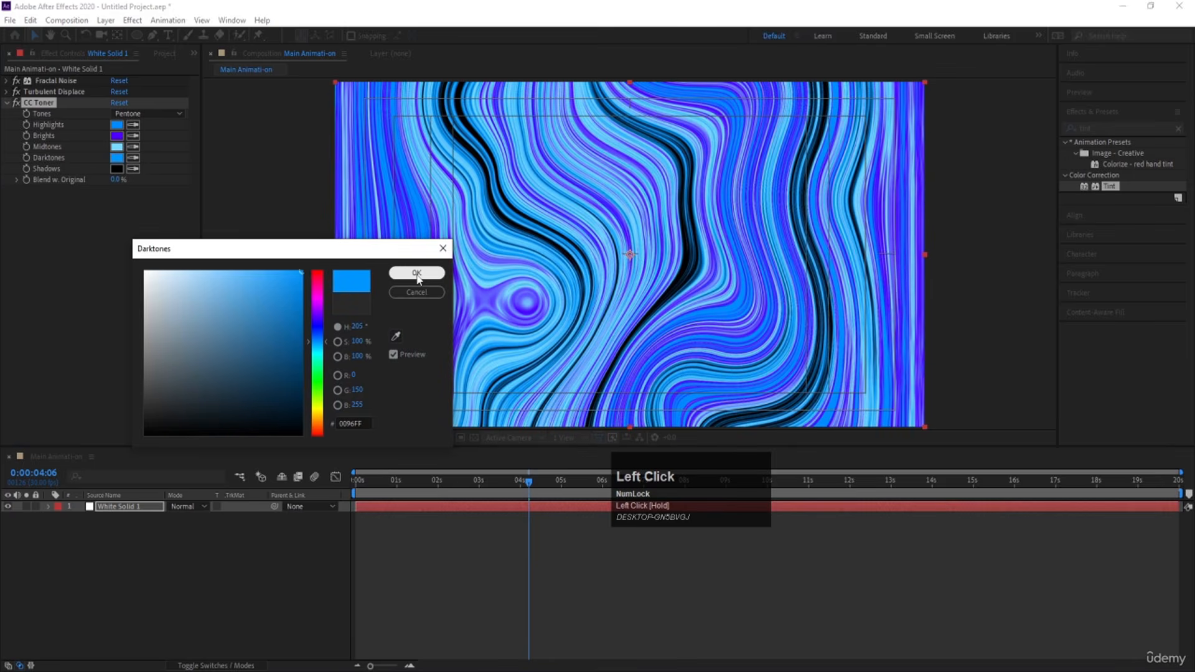
Set the CC Toner Shadows to white FFFFFF and preview the animation from the start of the composition
left_click(117, 170)
left_click(145, 272)
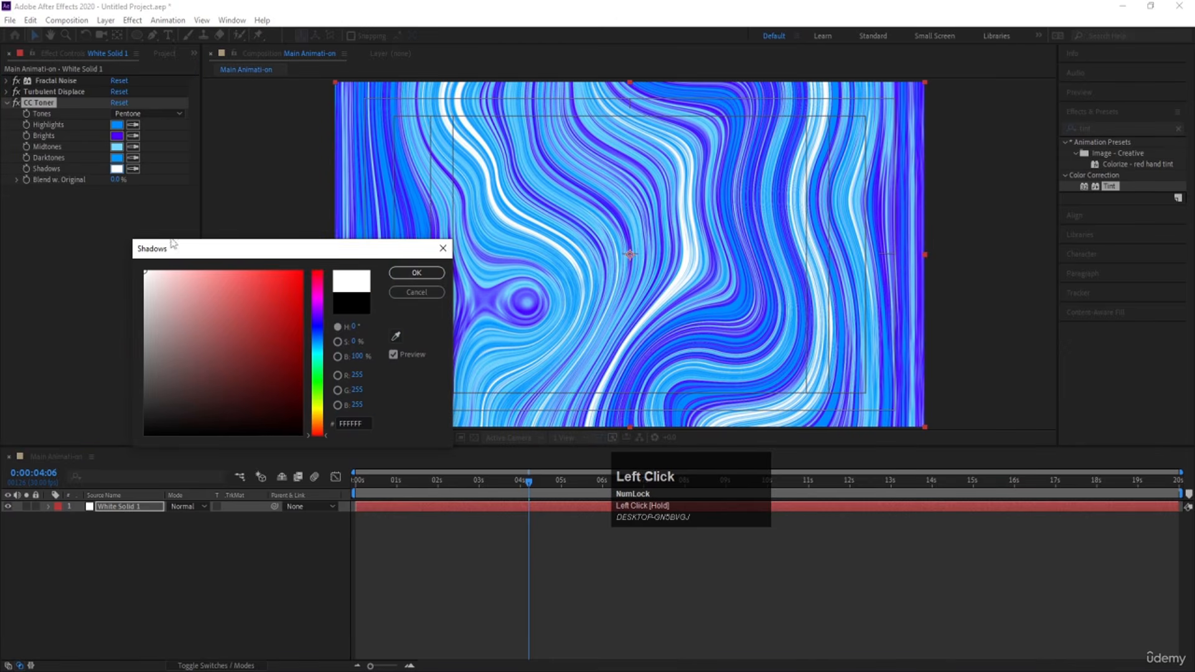
left_click(398, 272)
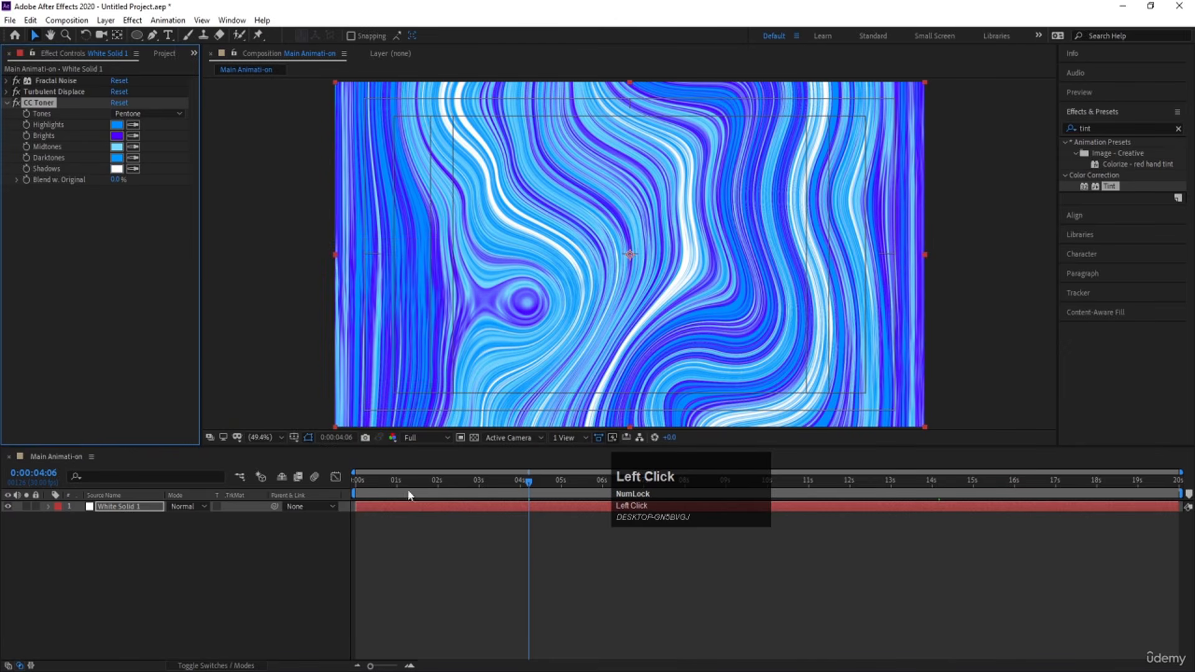
left_click(357, 480)
key("space")
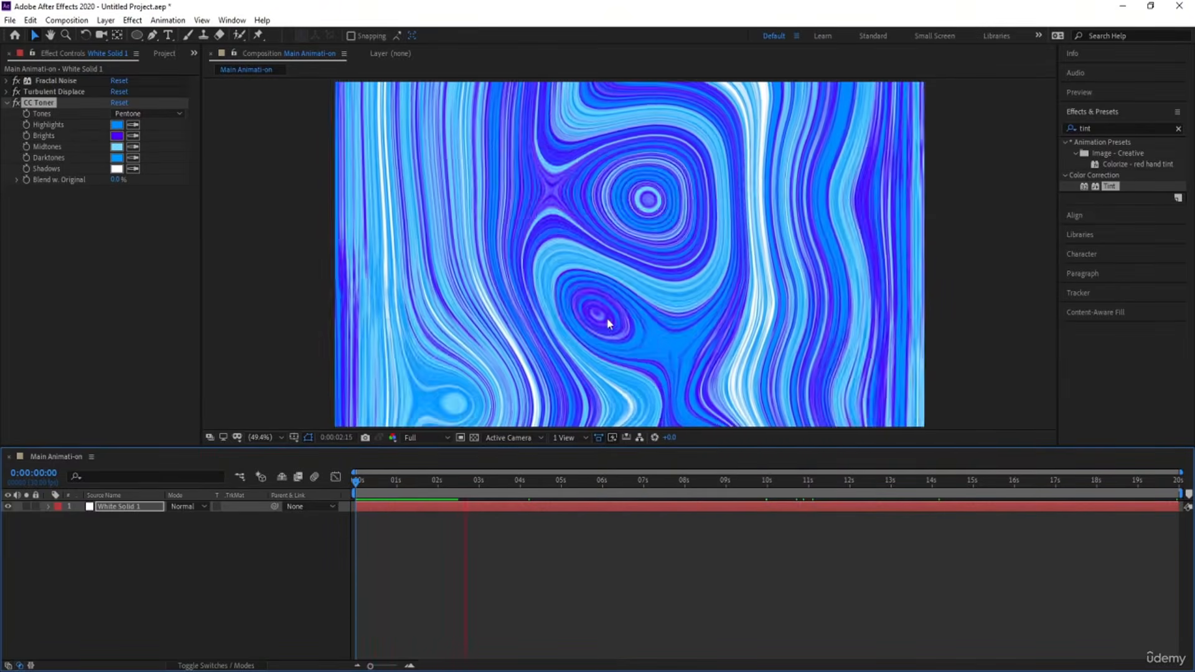
left_click(146, 559)
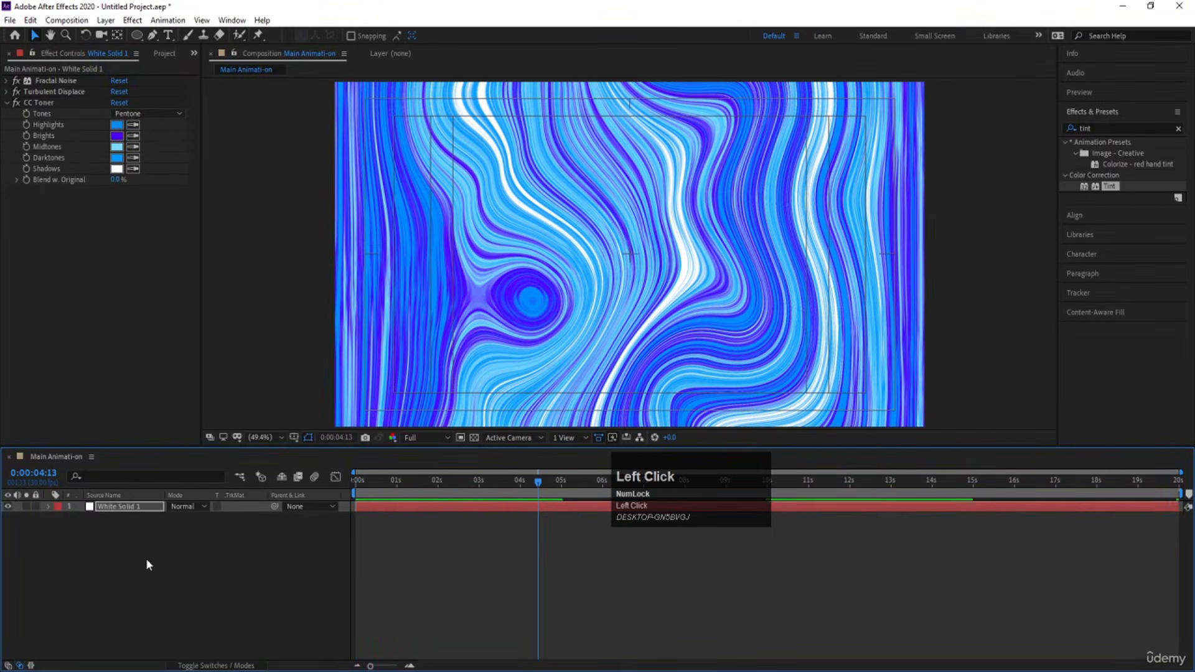
Pre-compose the white solid into a new composition named Bg, moving all attributes into it
left_click(122, 507)
key("ctrl")
key("ctrl+shift+c")
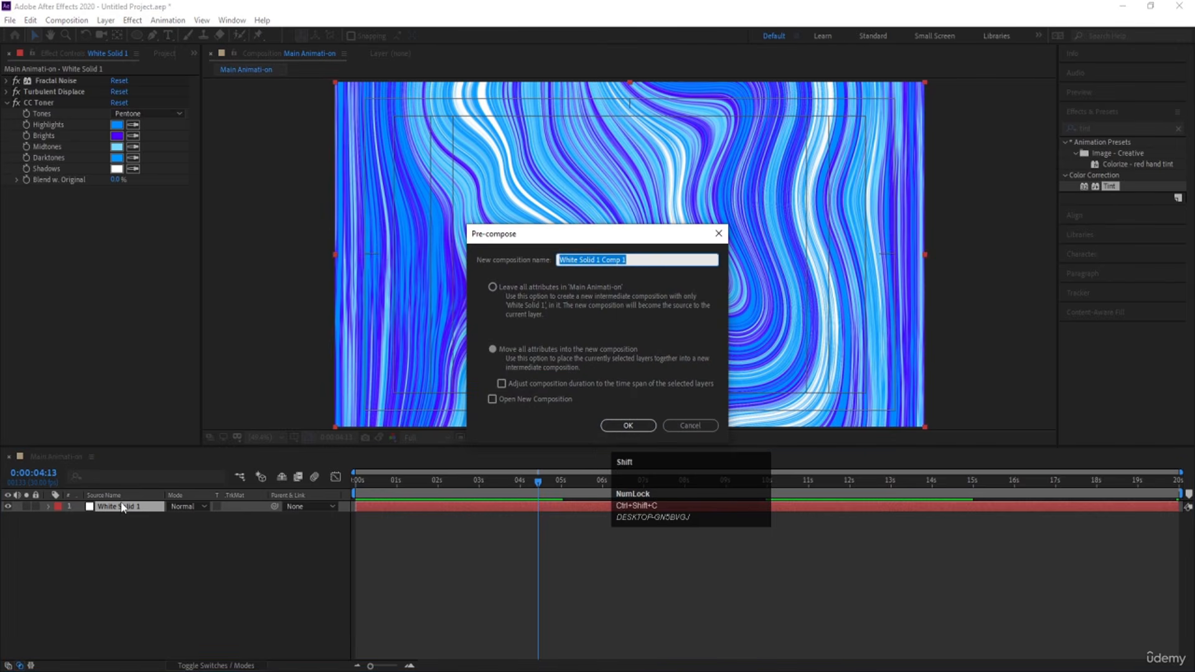
type("Bg")
key("Return")
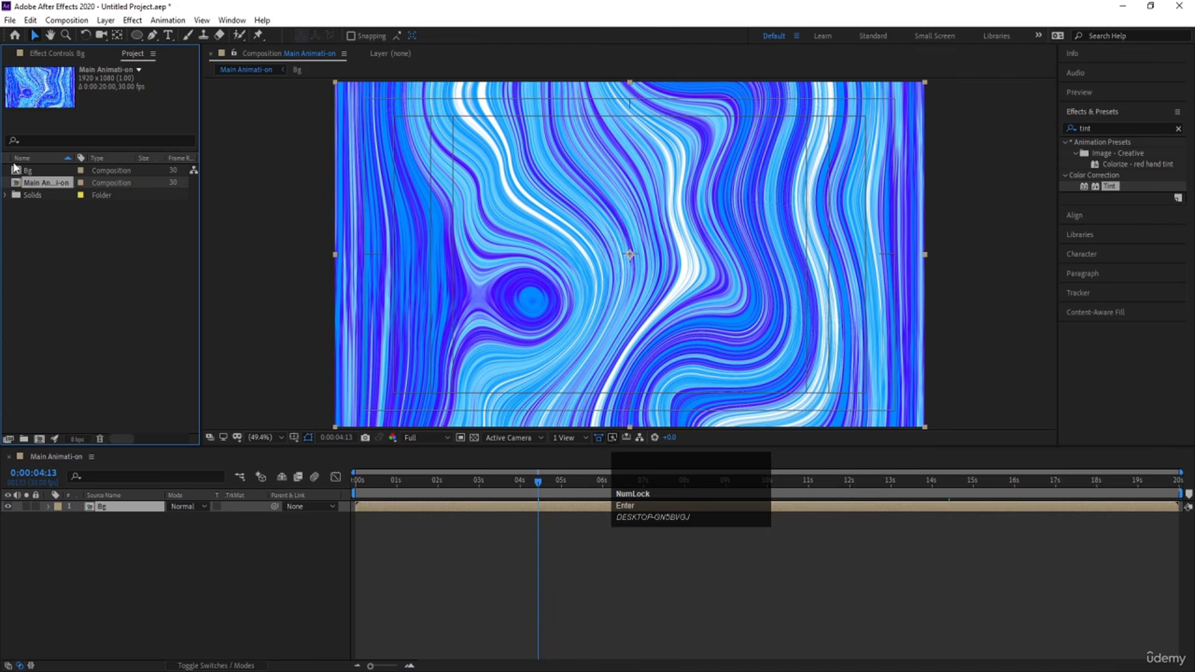
Duplicate the Bg composition, rename the copy Sphere, and place it above the Bg layer in the main composition
left_click(36, 172)
key("ctrl+d")
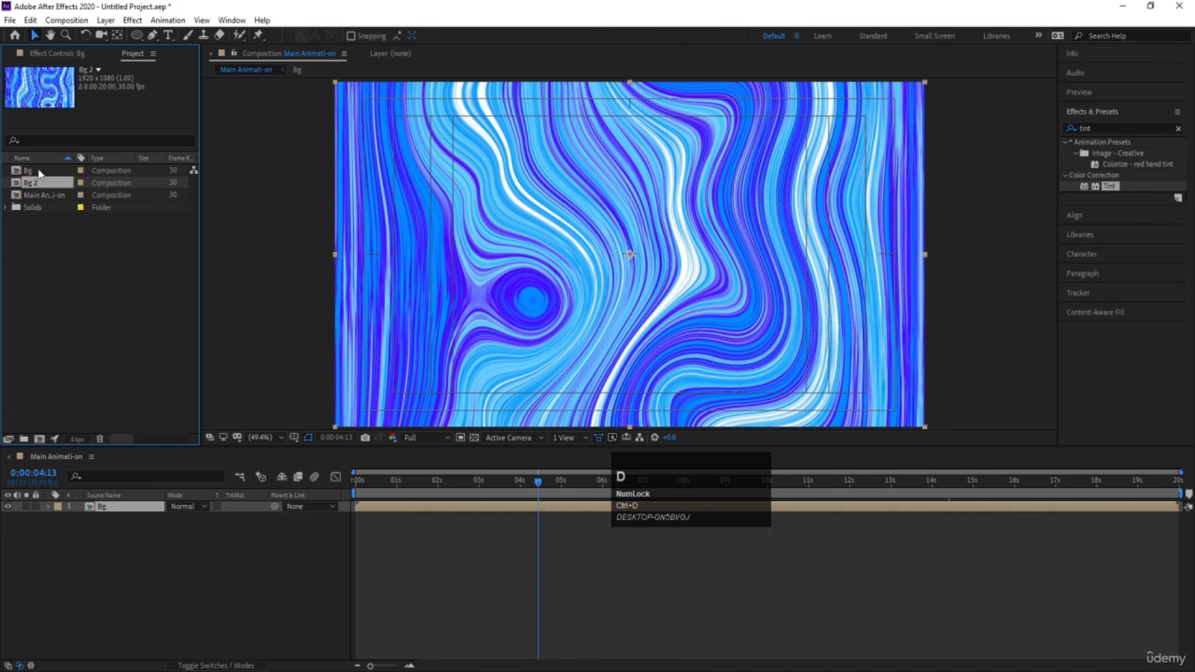
key("Return")
type("Sphere")
key("Return")
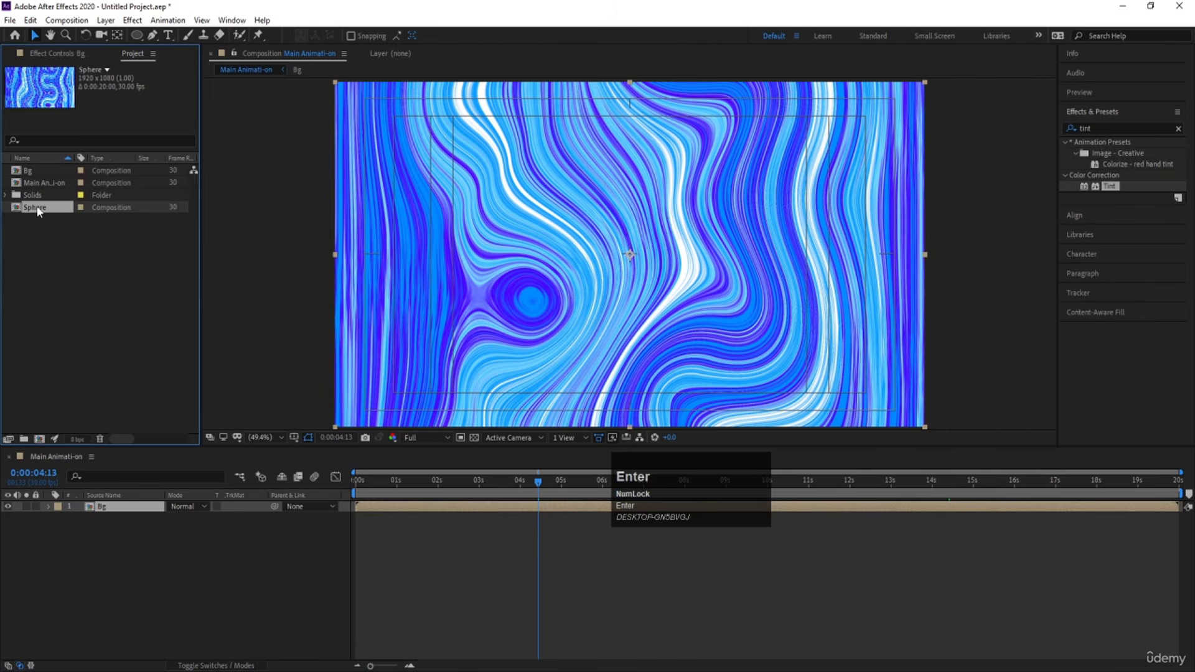
left_click_drag(36, 214, 107, 509)
key("Num_Lock")
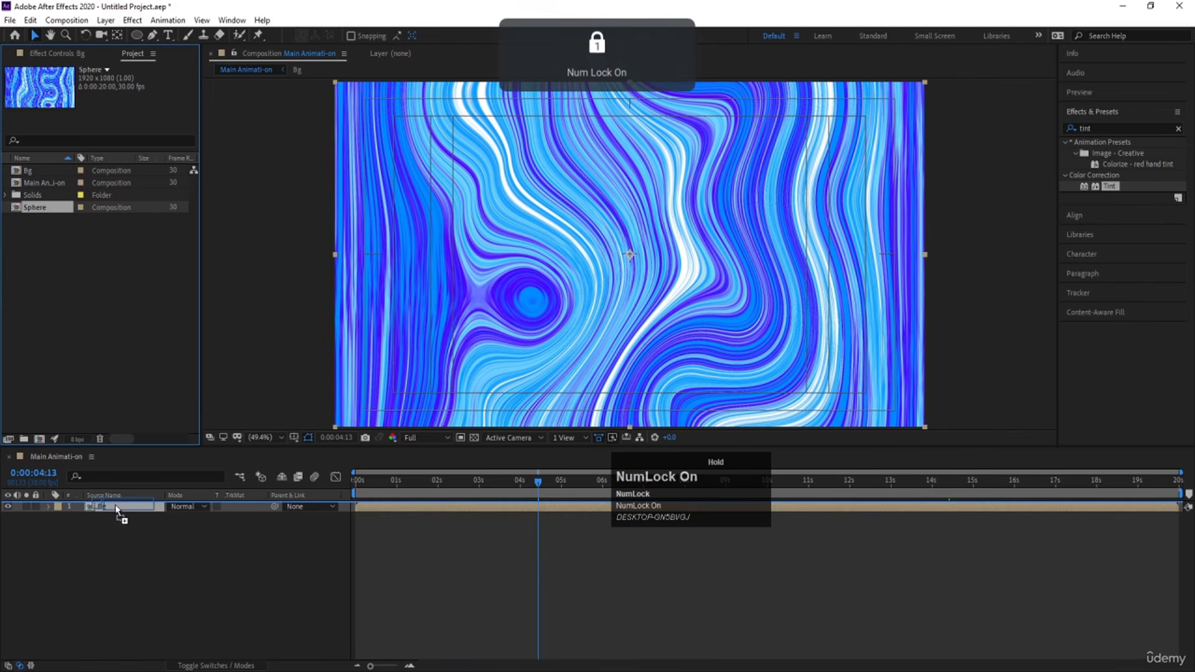
In the Sphere composition, try a Fractal Noise Sub Scaling of 20 on the white solid, settle on 50, and preview it
double_click(116, 508)
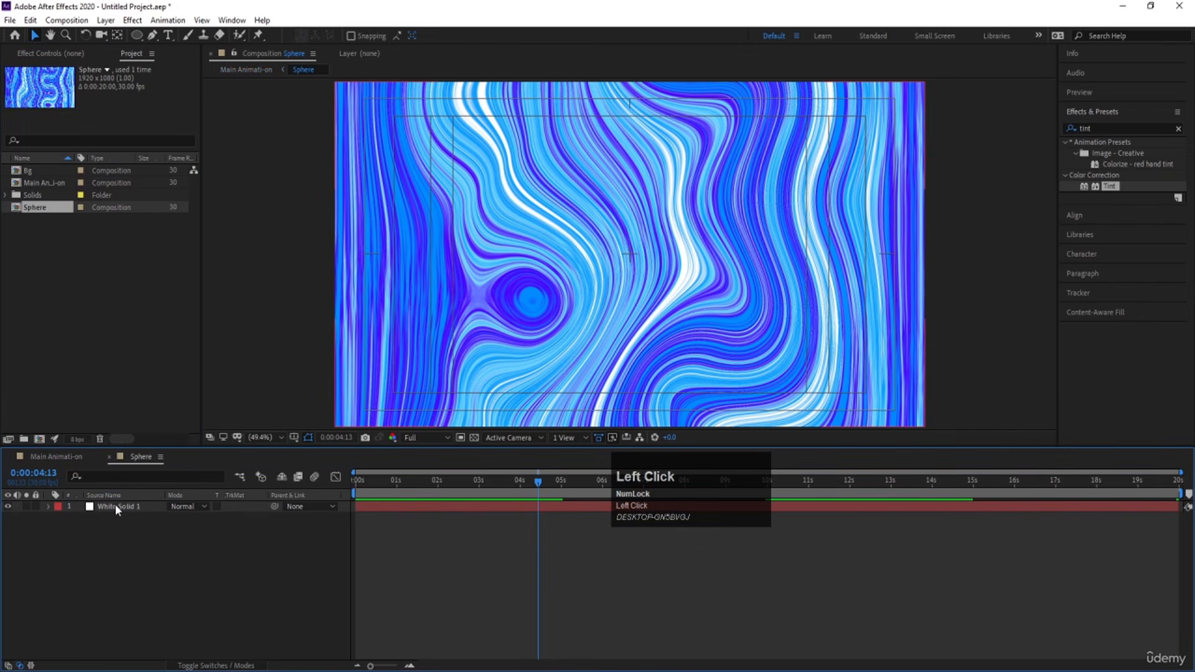
left_click(114, 504)
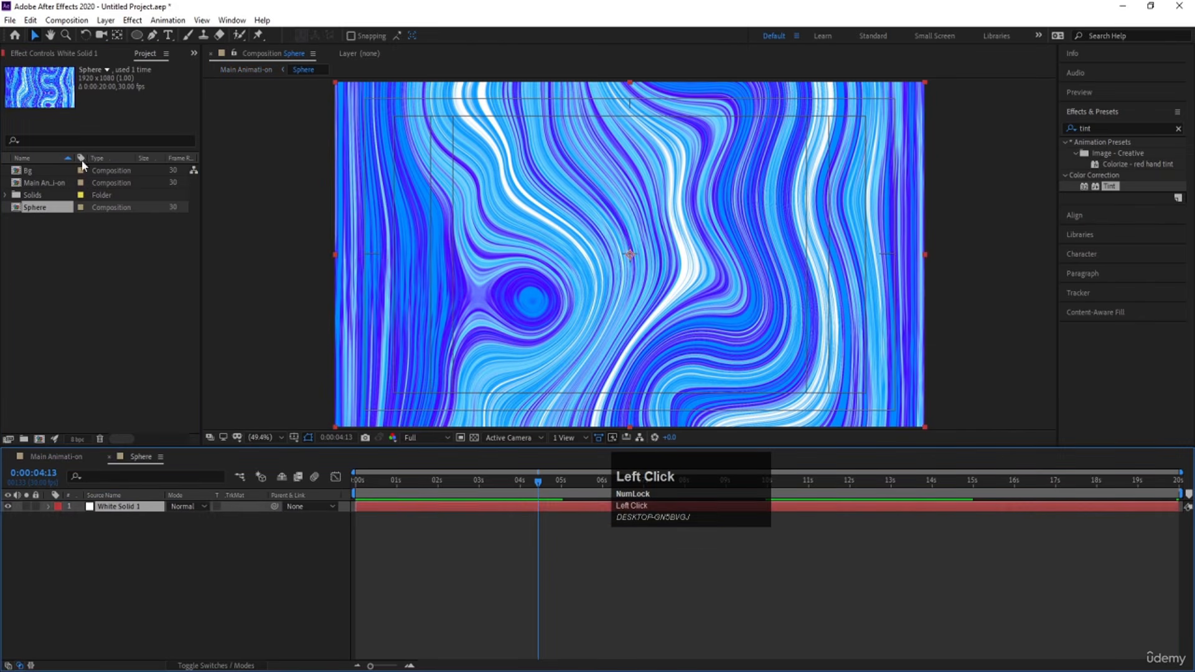
left_click(39, 51)
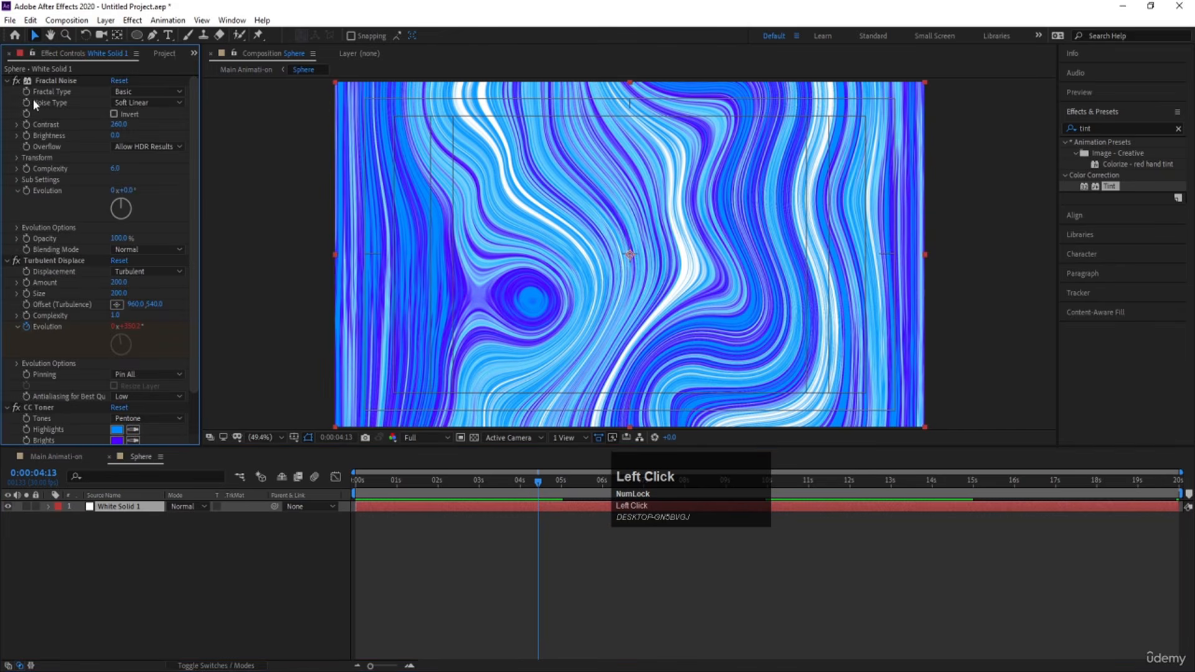
left_click(16, 180)
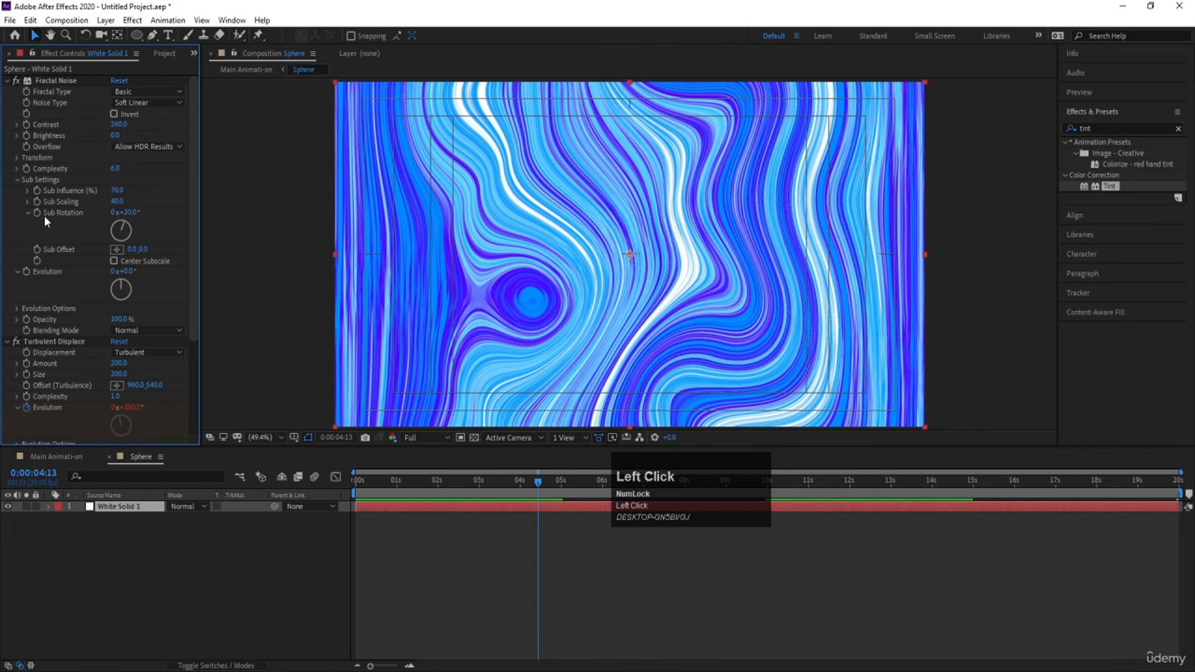
left_click(118, 201)
type("20")
key("Return")
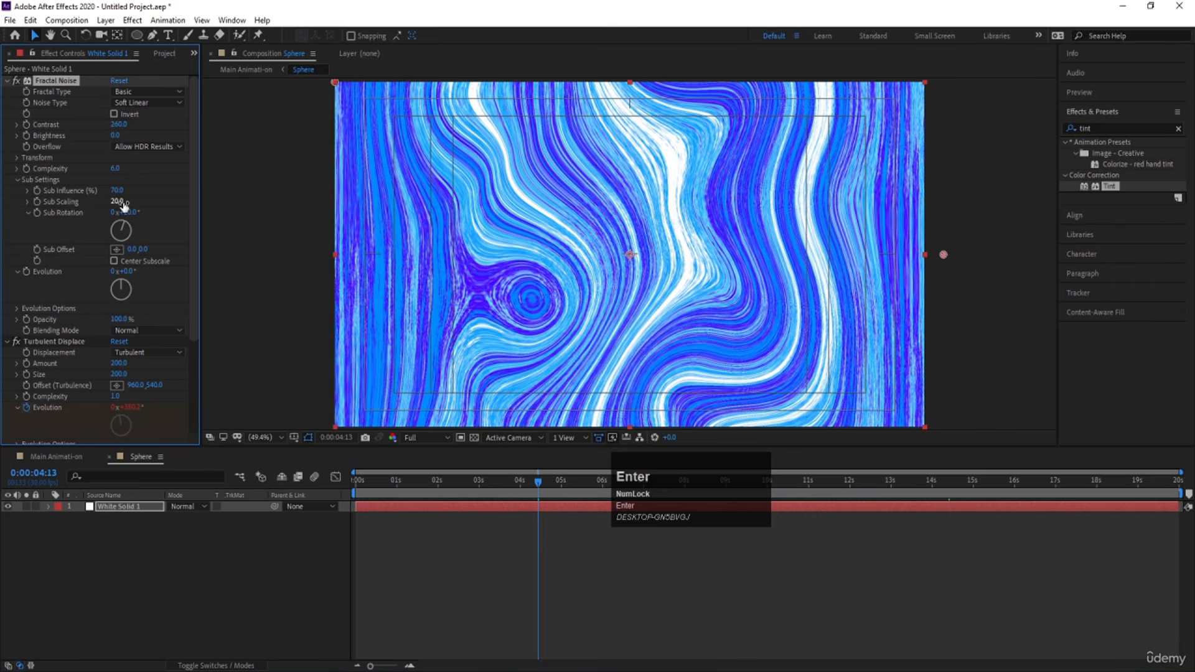
left_click(123, 201)
key("Return")
left_click(123, 202)
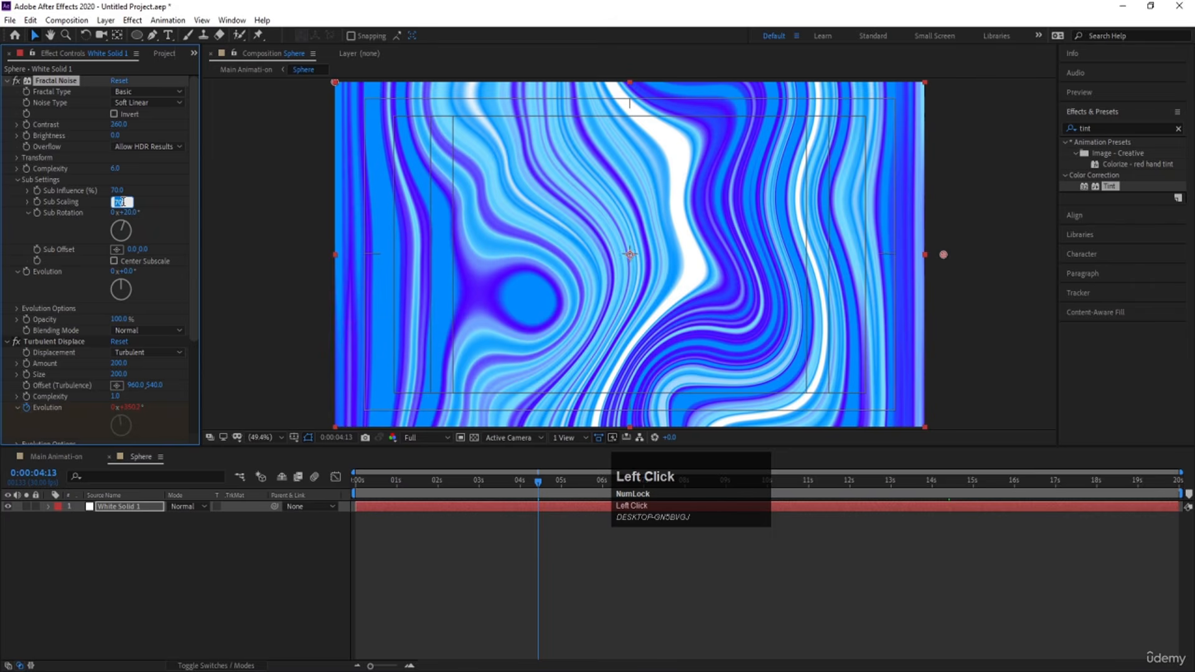
key("Return")
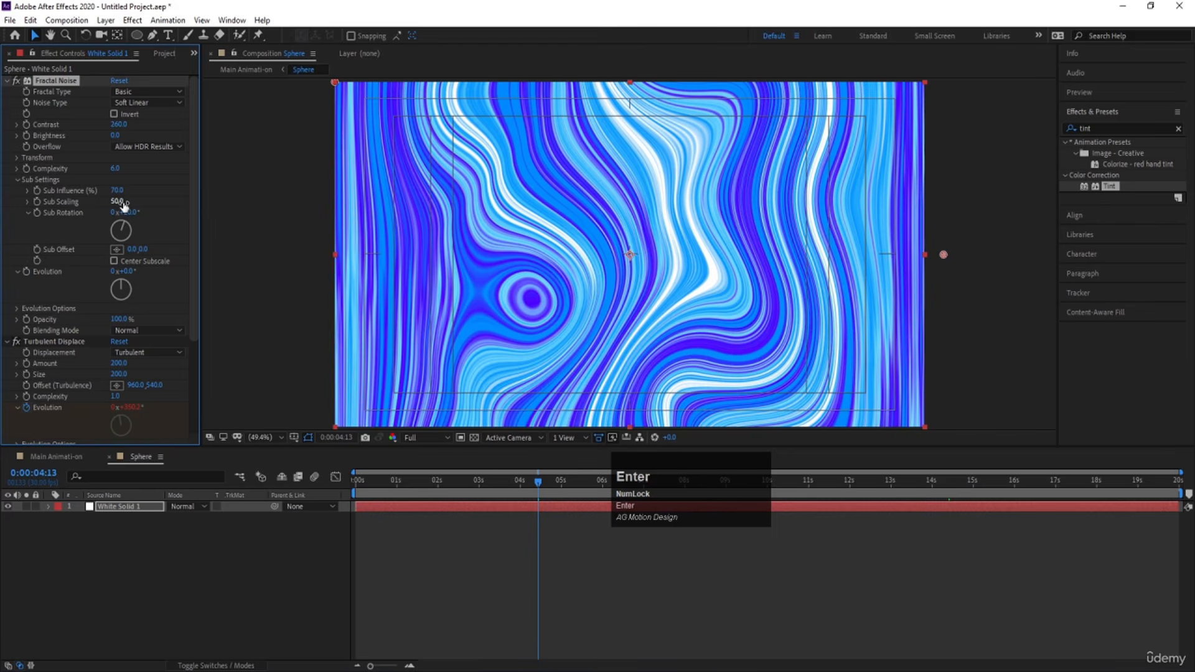
key("space")
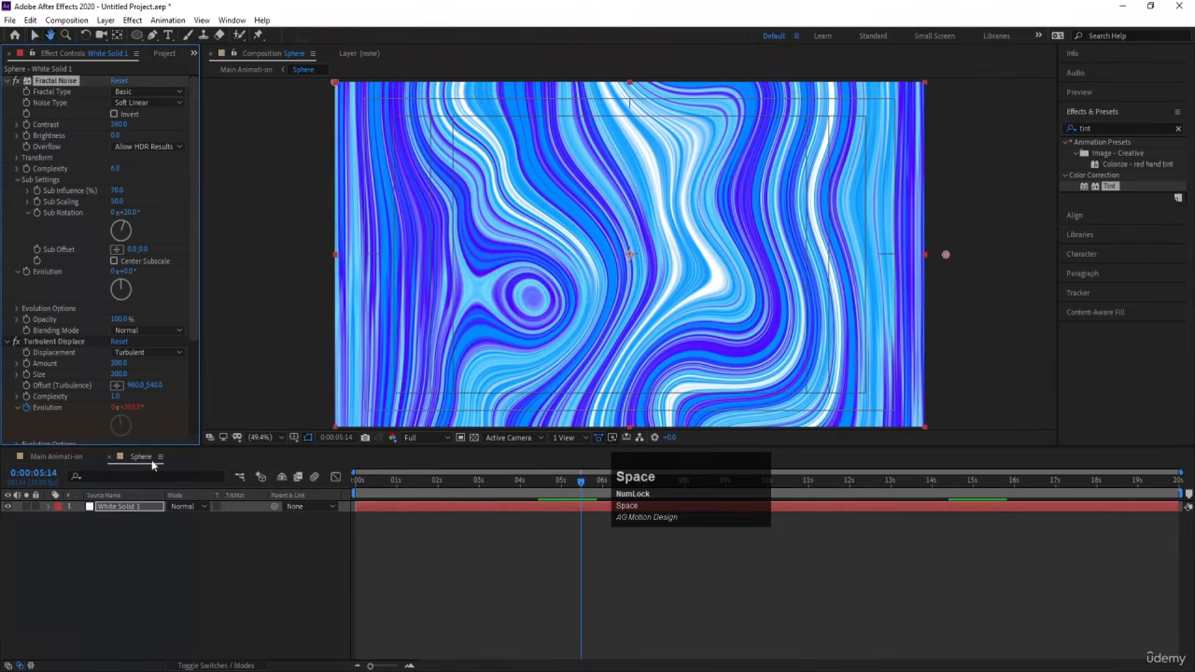
In the Bg composition, set the white solid's Fractal Noise Sub Scaling to 50 and return to the main composition
left_click(55, 456)
double_click(102, 515)
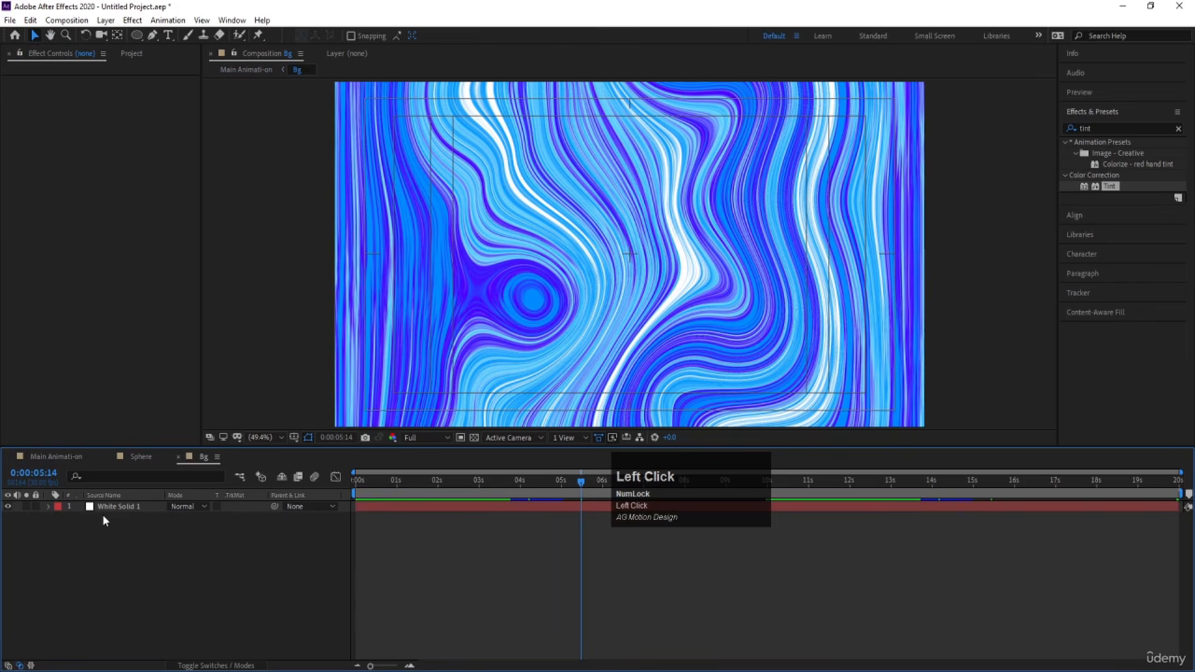
left_click(138, 508)
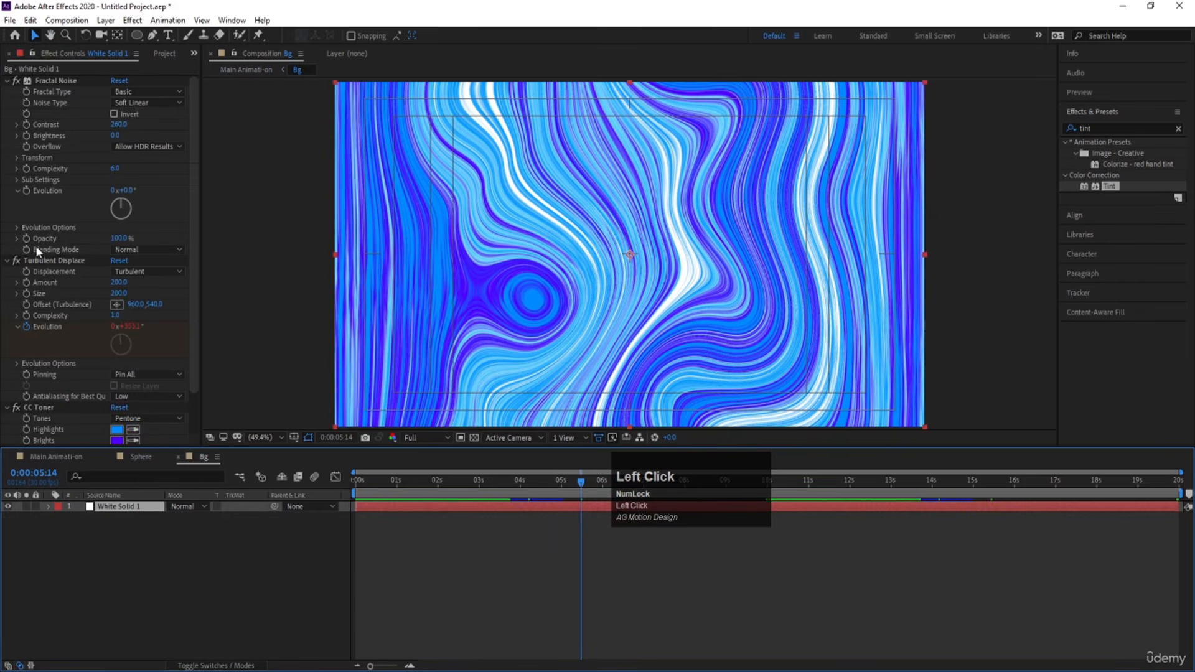
left_click(17, 179)
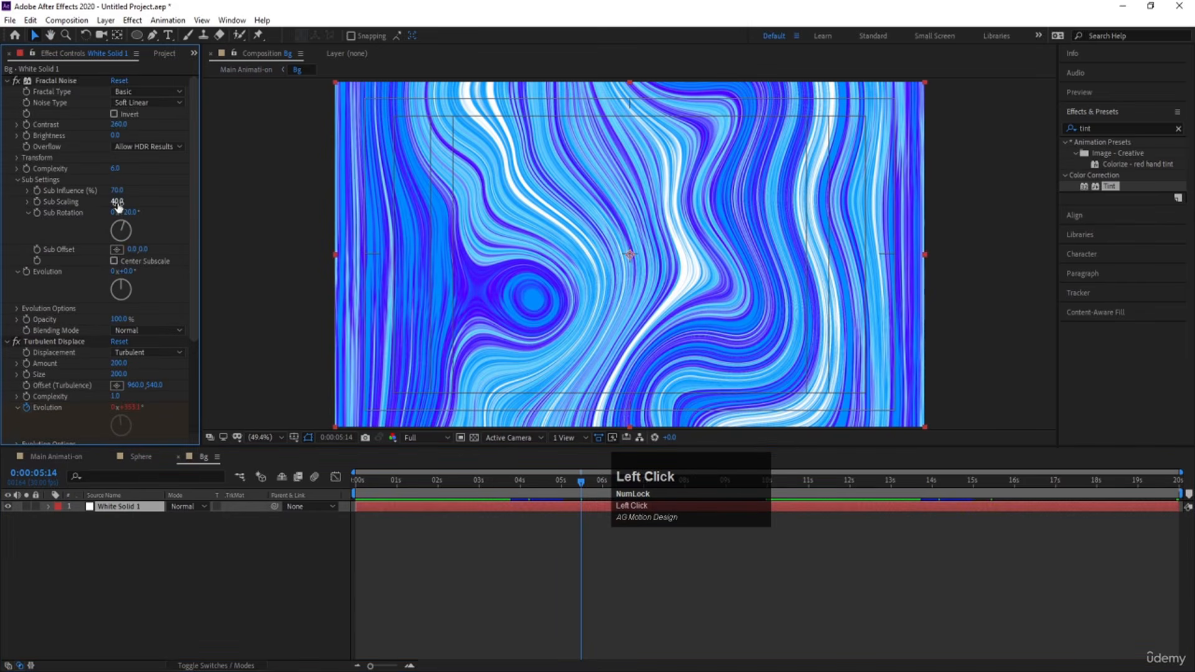
left_click(117, 203)
type("50")
key("Return")
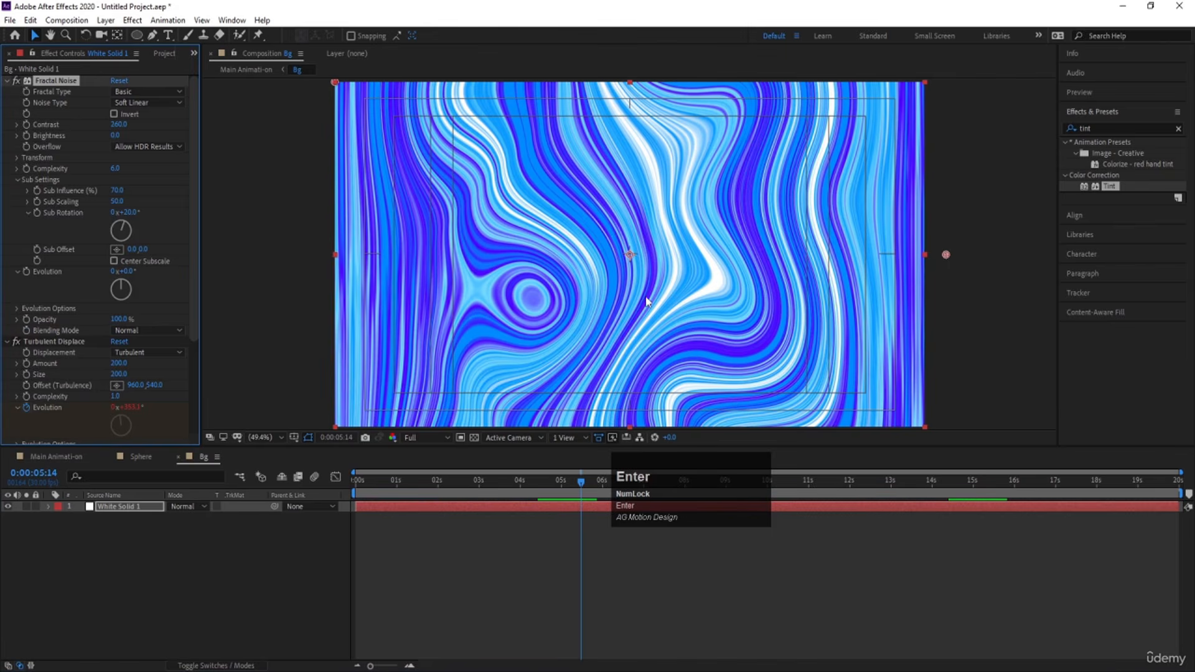
left_click(52, 450)
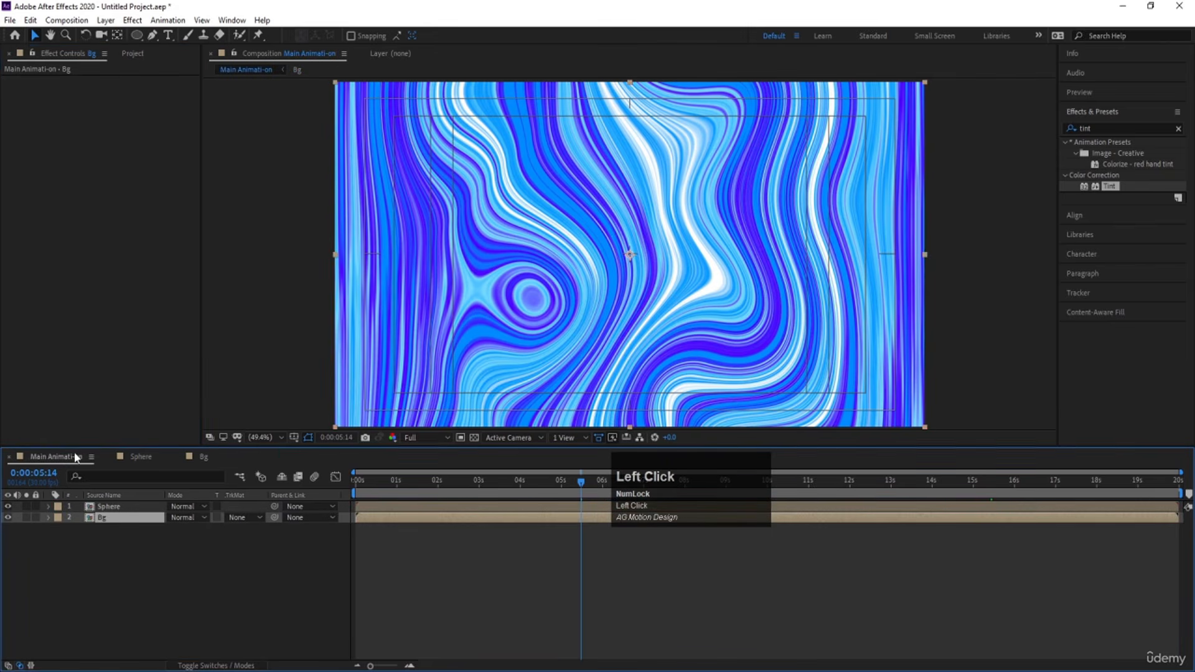
In the Sphere composition, change the white solid's CC Toner Shadows to a vivid deep blue
left_click(146, 456)
scroll(76, 387, "down", 5)
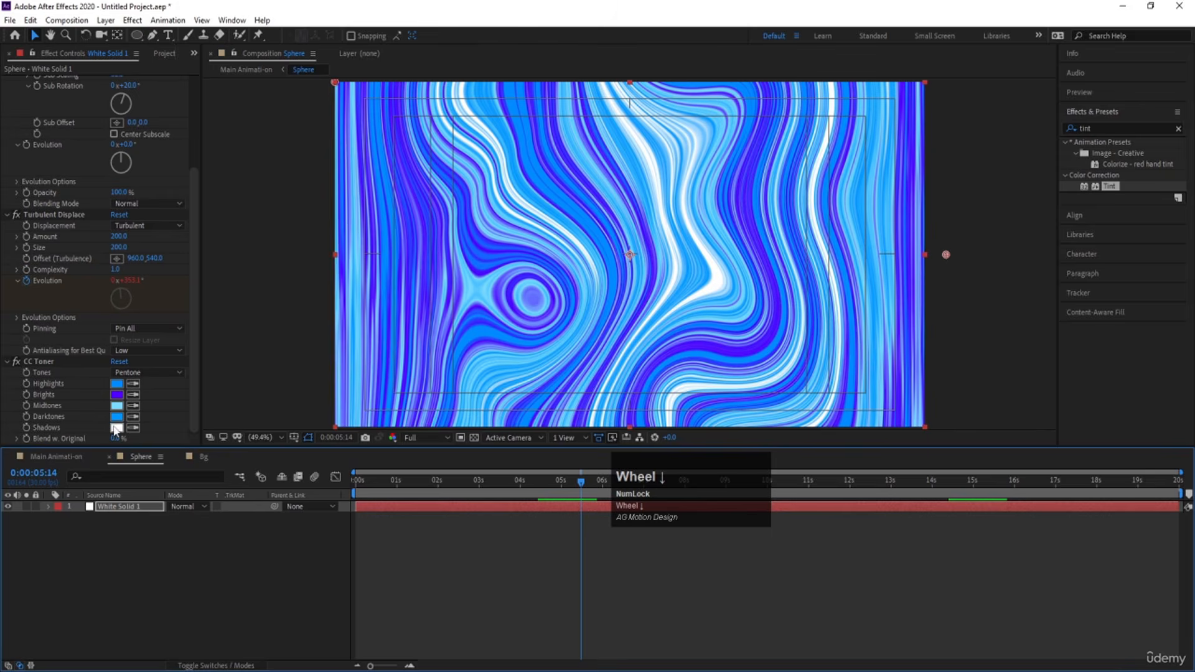
left_click(116, 427)
left_click(213, 303)
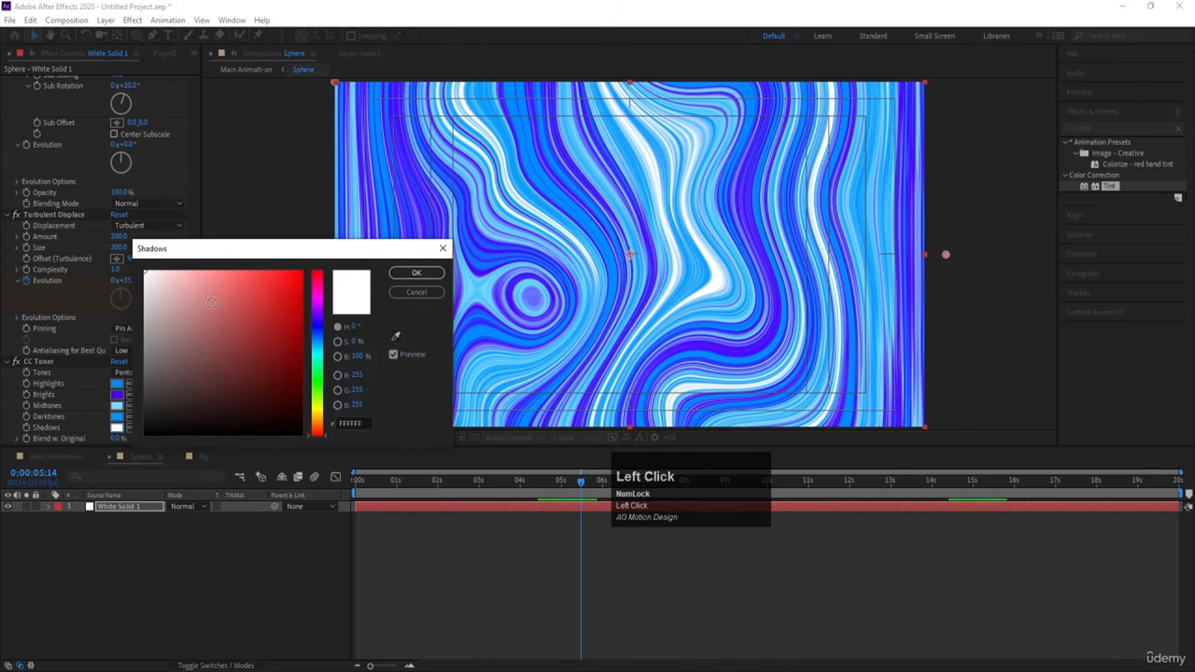
left_click(322, 350)
left_click_drag(288, 333, 334, 234)
left_click(314, 343)
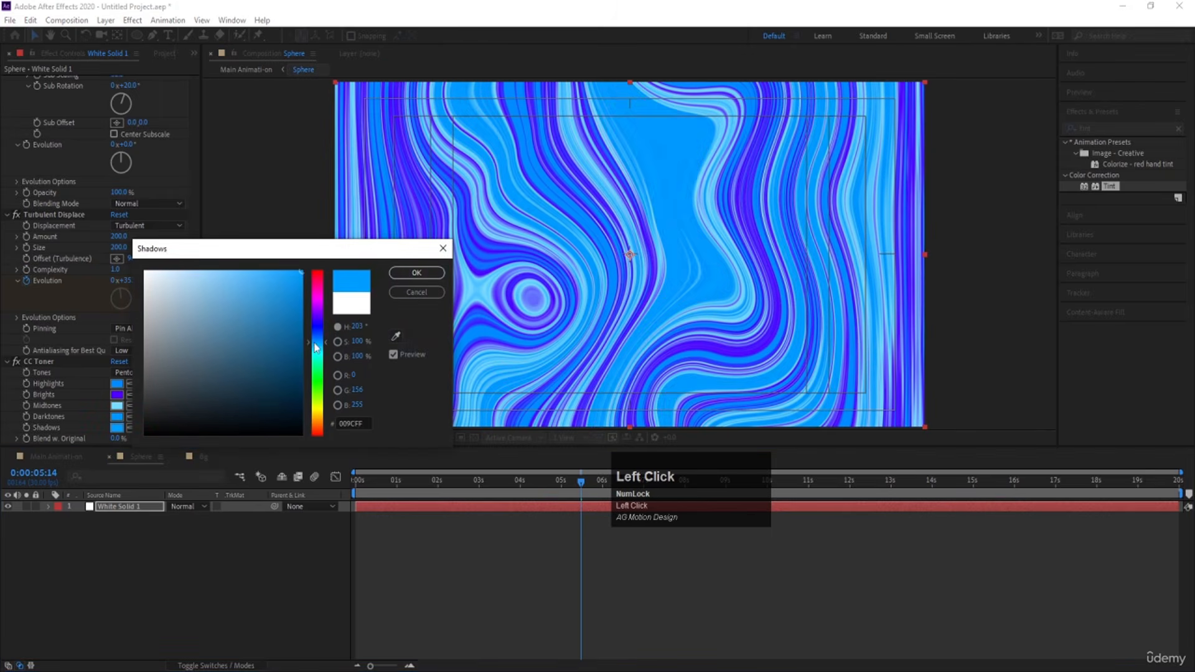
left_click_drag(314, 348, 311, 328)
left_click(417, 273)
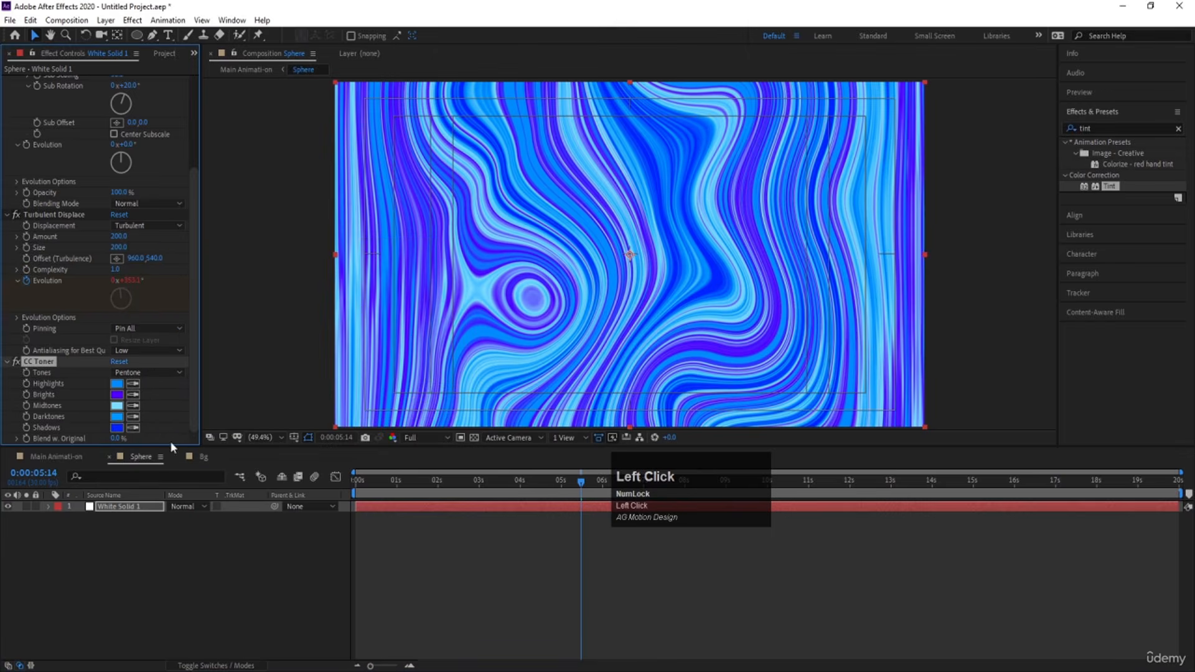
Apply the CC Sphere effect to the Sphere layer in the main composition
left_click(66, 456)
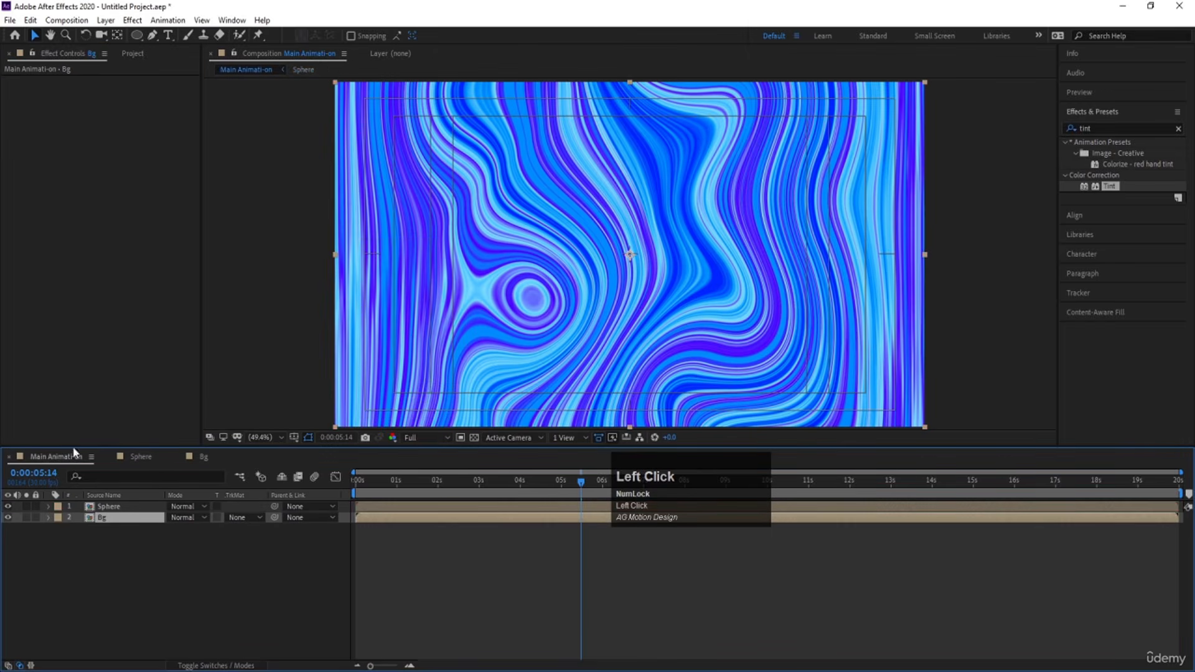
left_click(108, 507)
left_click(1111, 129)
key("ctrl+a")
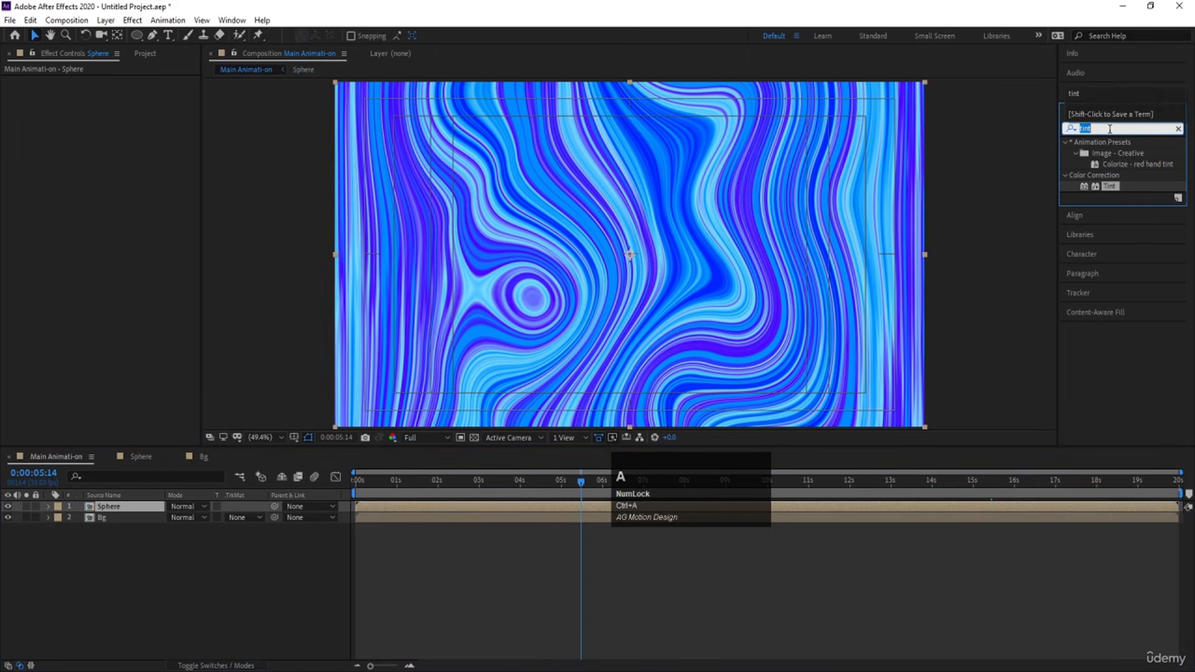
type("cc s")
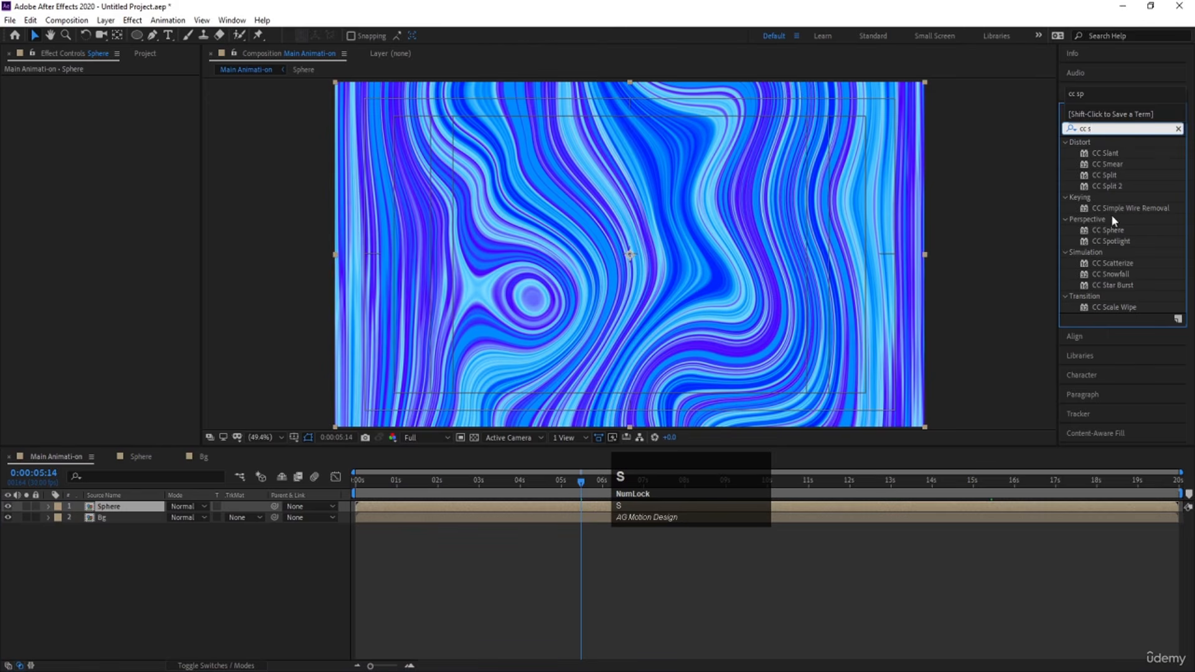
double_click(1106, 229)
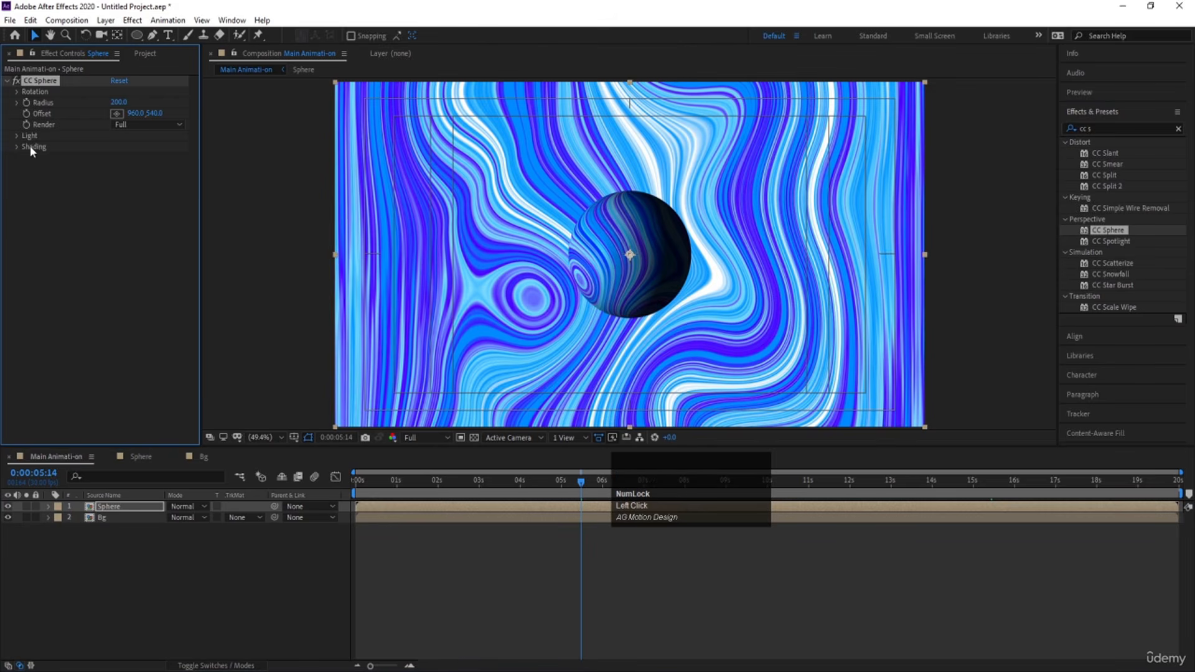
Set the CC Sphere Light Intensity to 0 and raise the Shading Ambient to 106
left_click(16, 135)
type("0")
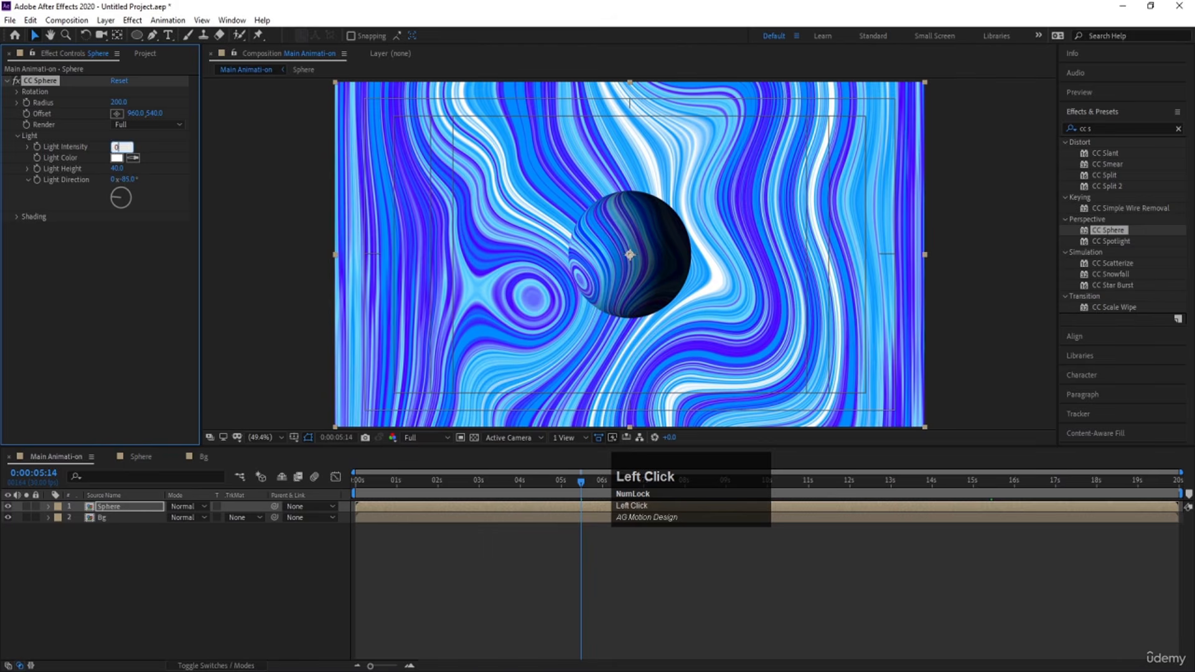
key("Return")
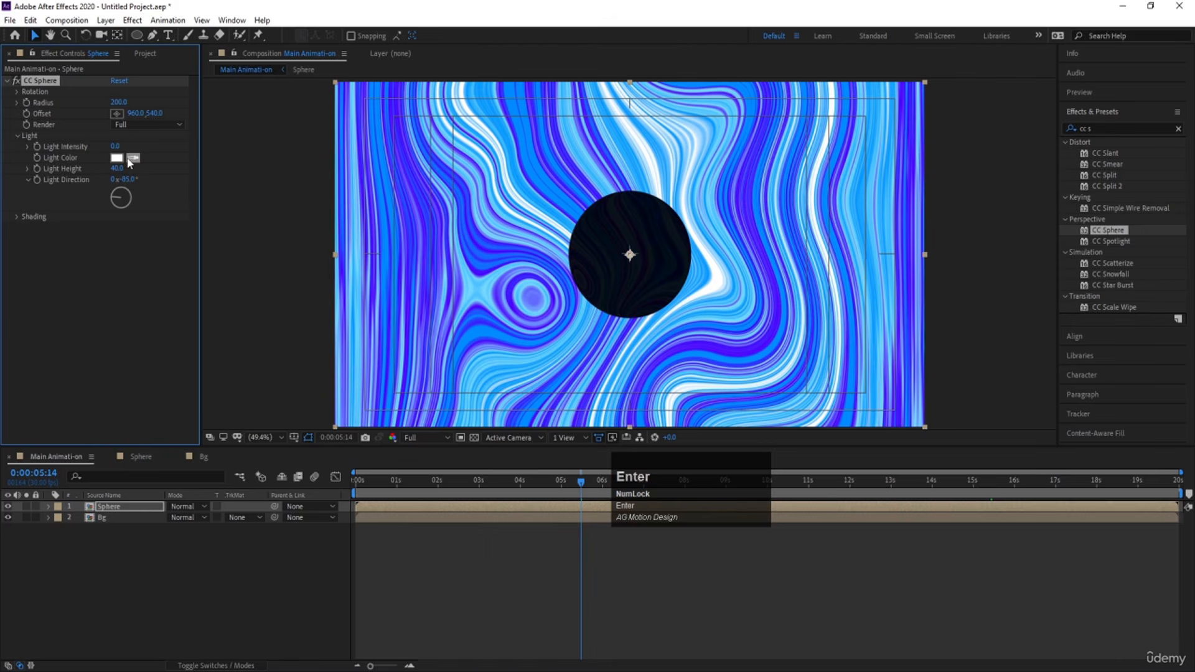
left_click(17, 217)
left_click_drag(116, 229, 160, 219)
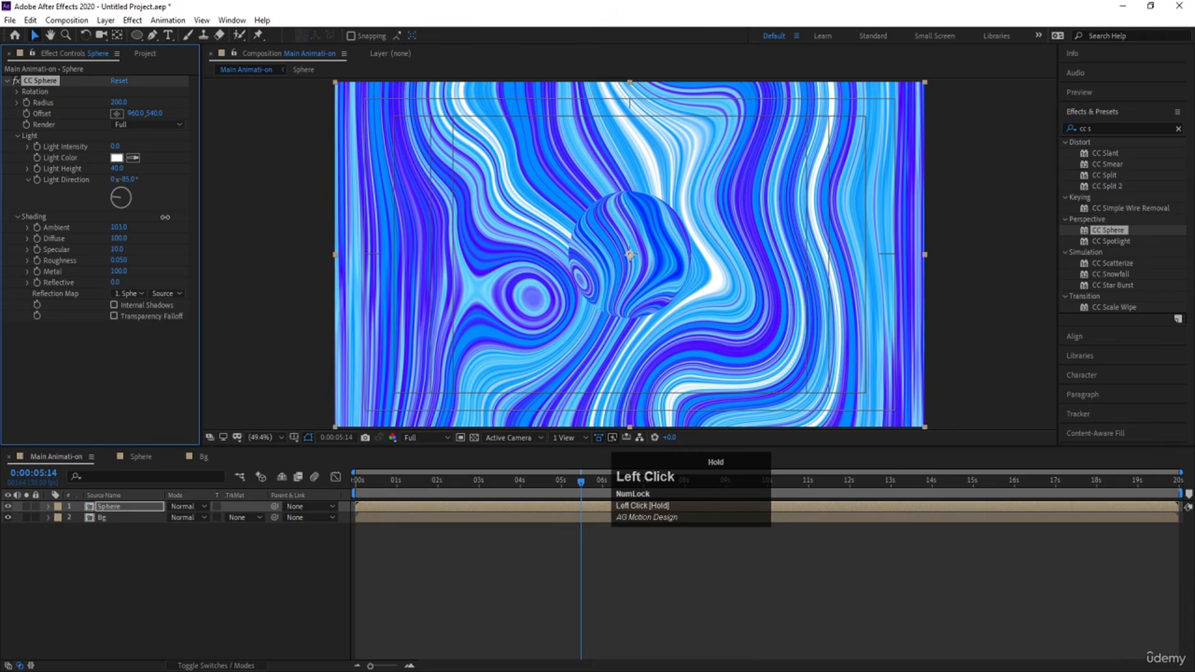
Try a CC Sphere Light Intensity of 20, and raise it to 44
left_click(115, 146)
type("200")
key("Return")
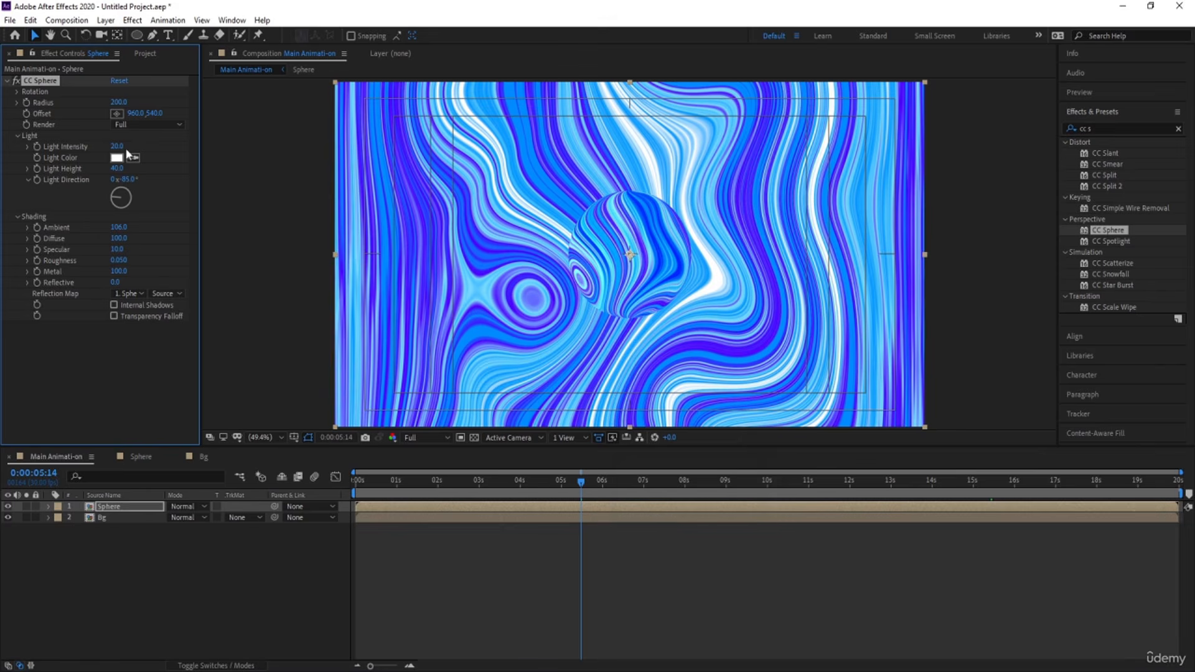
left_click_drag(118, 146, 131, 147)
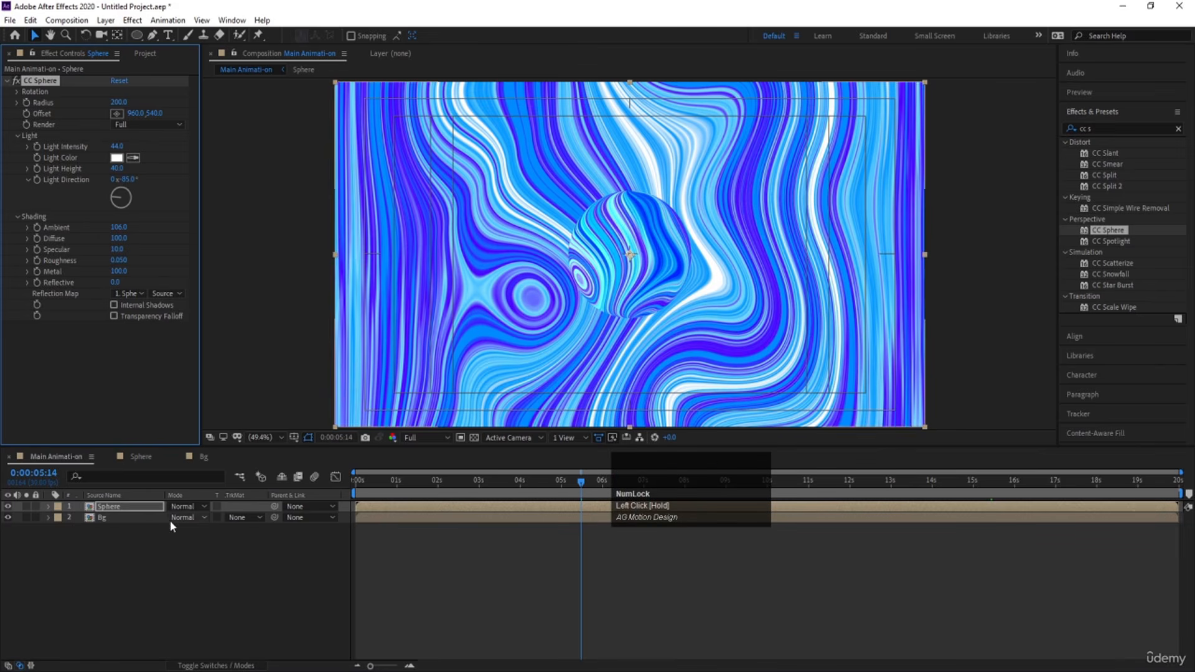
Scale the Sphere layer to 158% in the main composition and preview the result
key("s")
left_click_drag(186, 517, 219, 513)
key("space")
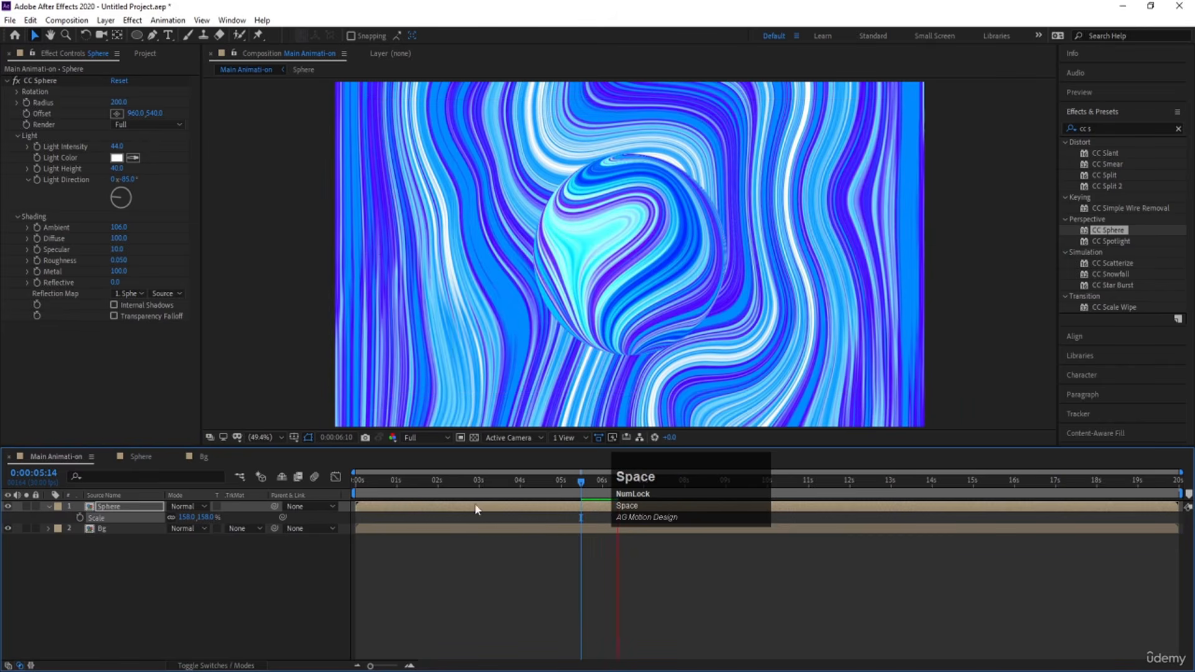
key("space")
In the Sphere composition, reveal the white solid's keyframes and examine their timing
left_click(141, 456)
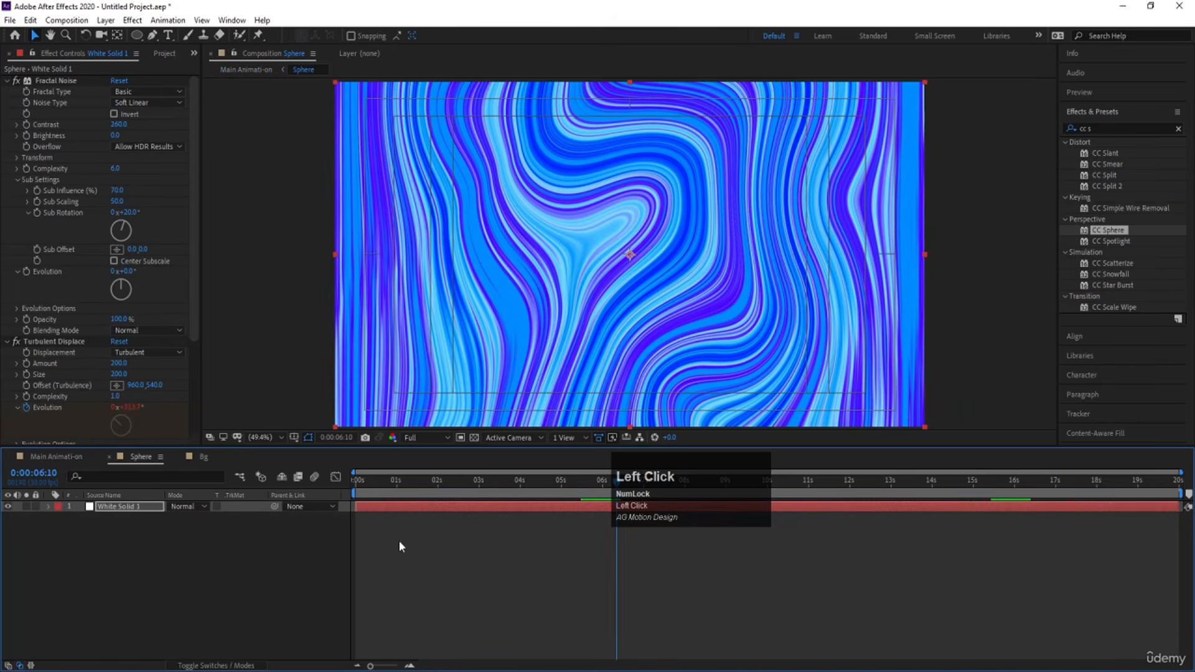
left_click(497, 522)
left_click(486, 506)
key("u")
left_click_drag(803, 572, 295, 502)
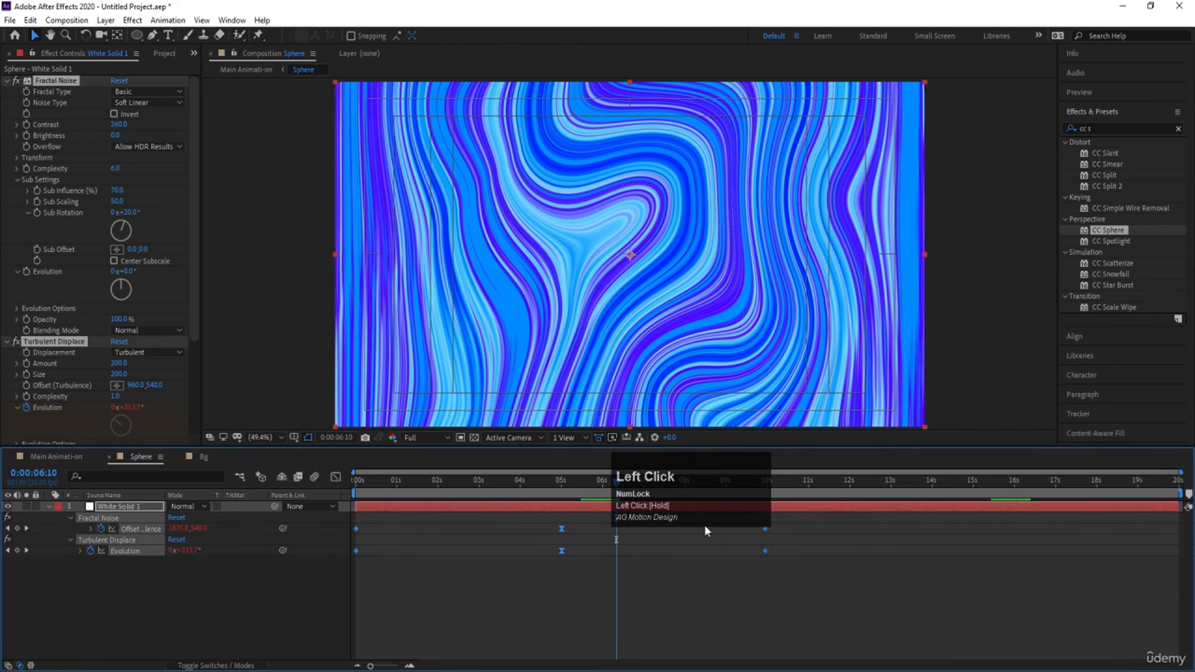
left_click(641, 570)
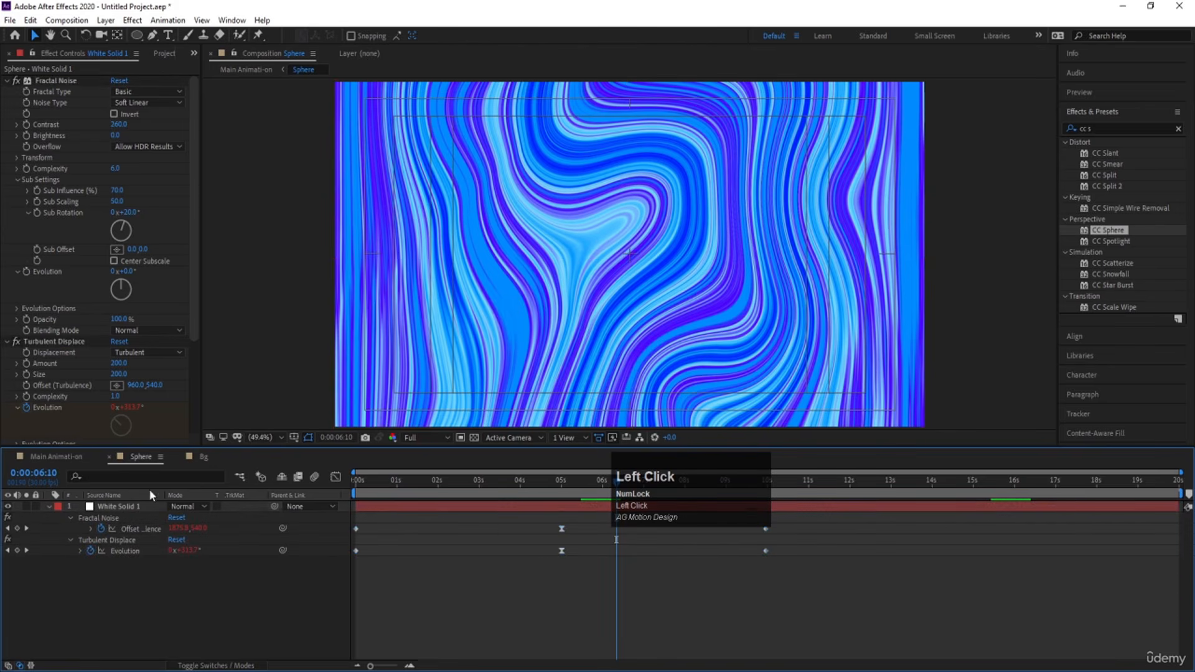
In the Bg composition, stretch the white solid's Offset Turbulence and Evolution keyframes proportionally so the last ones sit at about 15 seconds
left_click(200, 457)
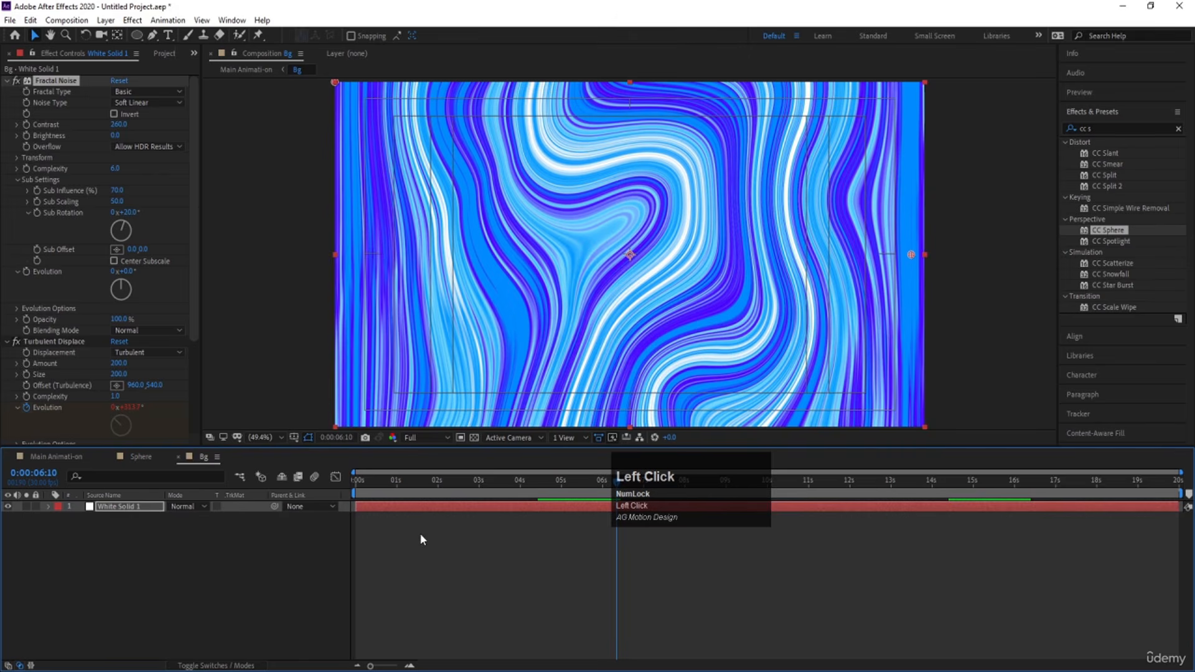
left_click(422, 539)
left_click(414, 506)
key("u")
left_click_drag(802, 581, 241, 462)
left_click_drag(765, 551, 896, 553)
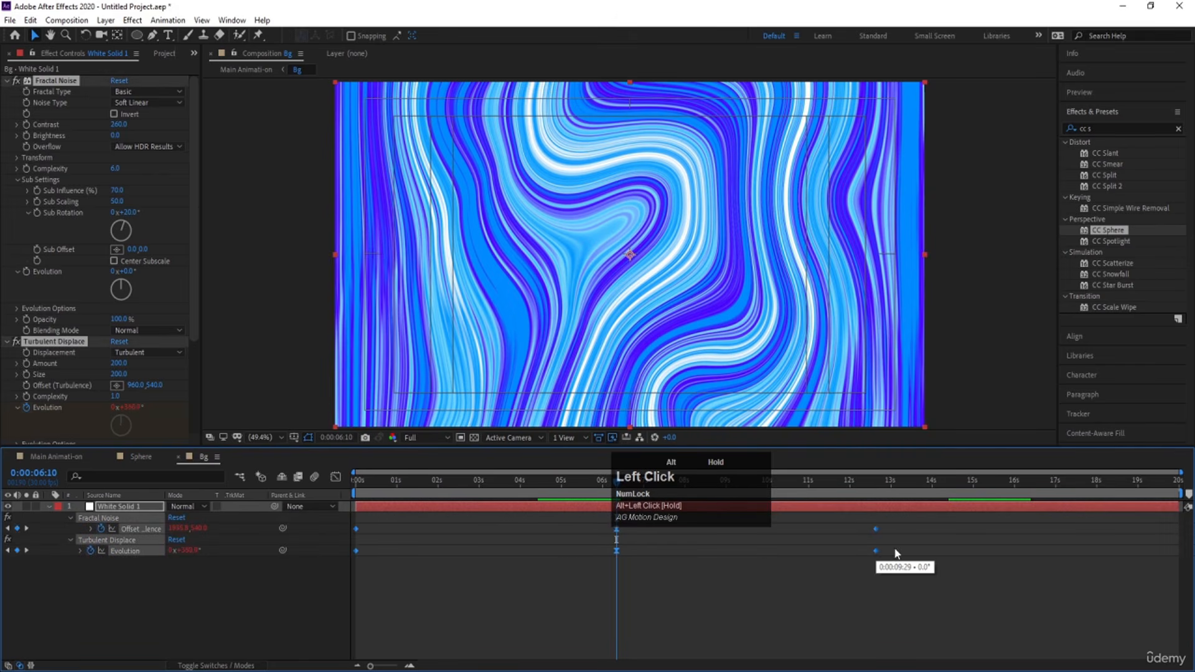
left_click_drag(974, 547, 969, 547)
Return to the main composition and preview the sphere against the background from the first frame
left_click(106, 456)
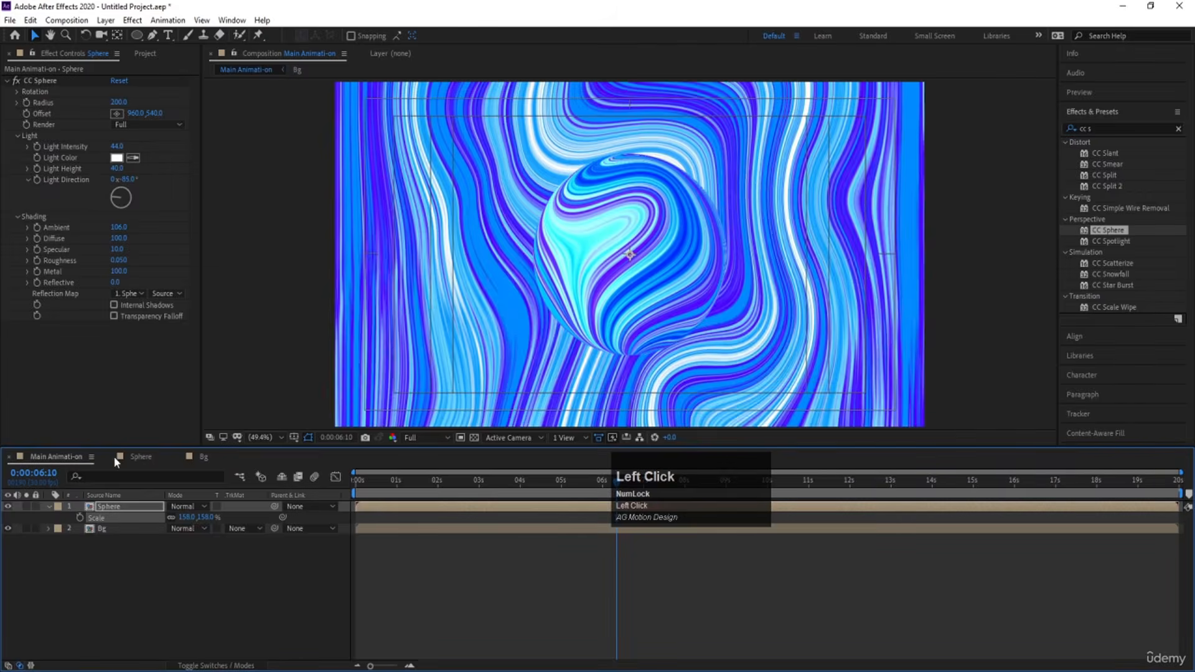
left_click(368, 500)
key("space")
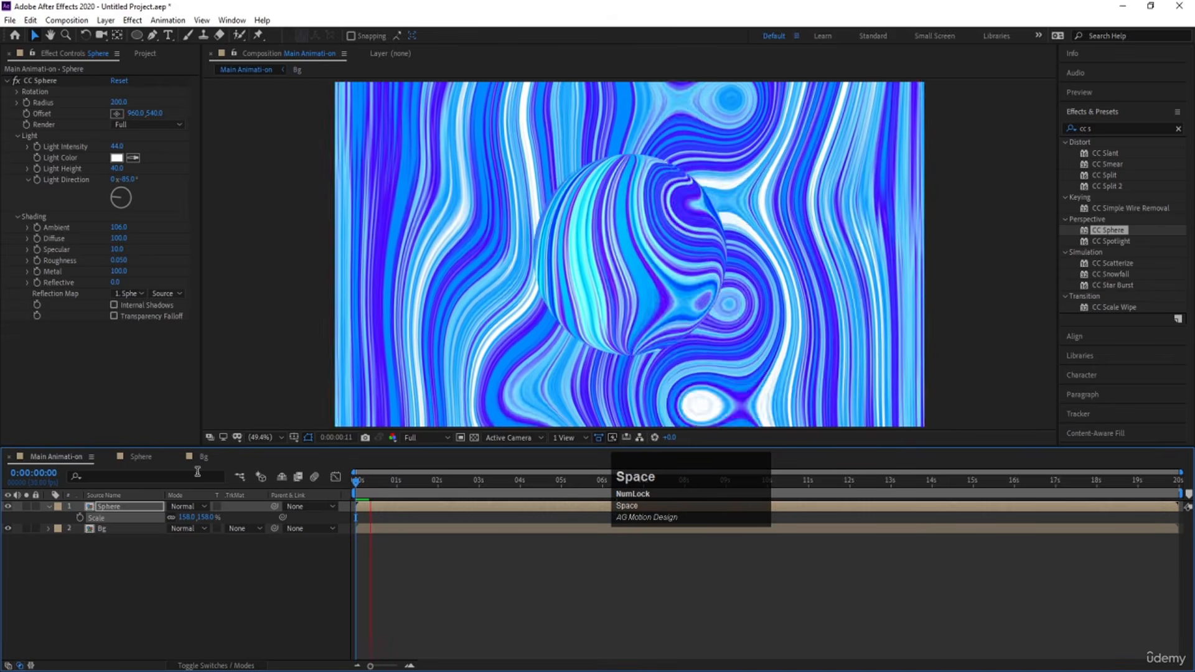
key("space")
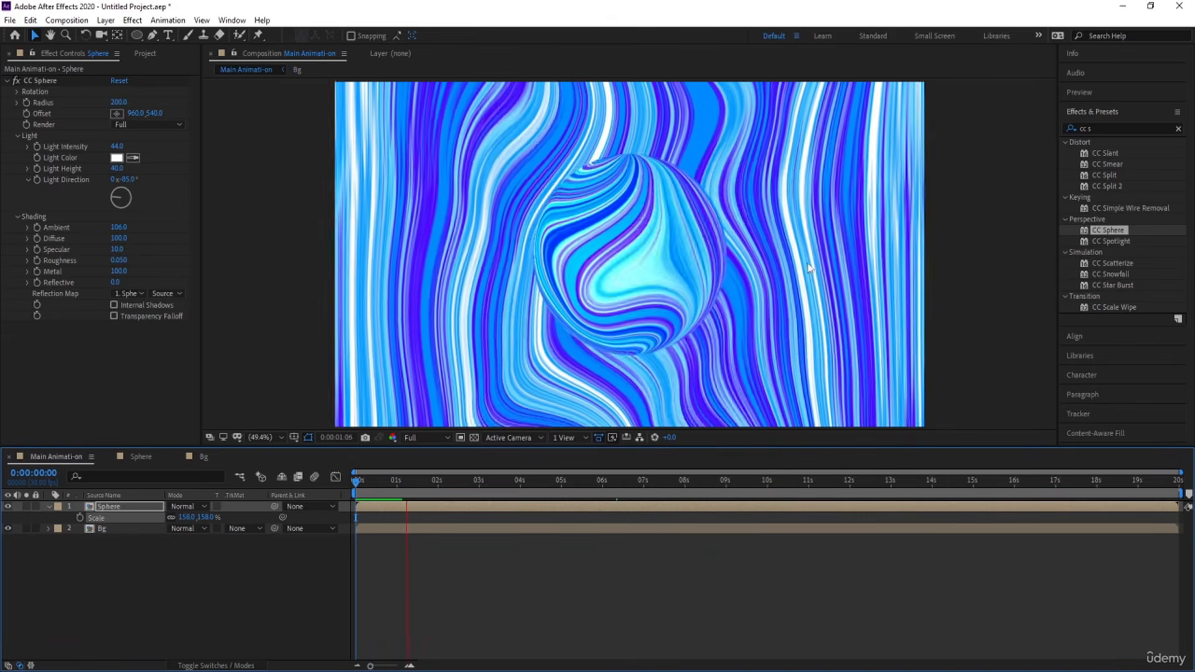
Rotate the Sphere layer clockwise and move the ball to the upper-right area of the frame
left_click(230, 489)
left_click(120, 508)
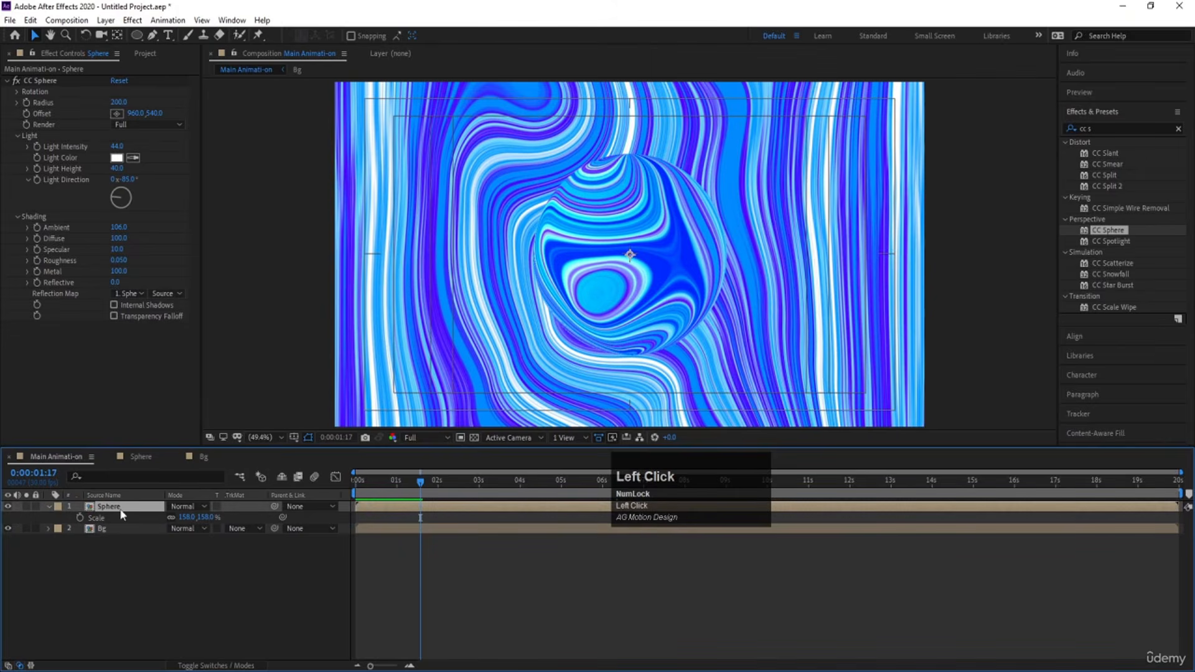
key("w")
left_click_drag(610, 301, 801, 148)
key("v")
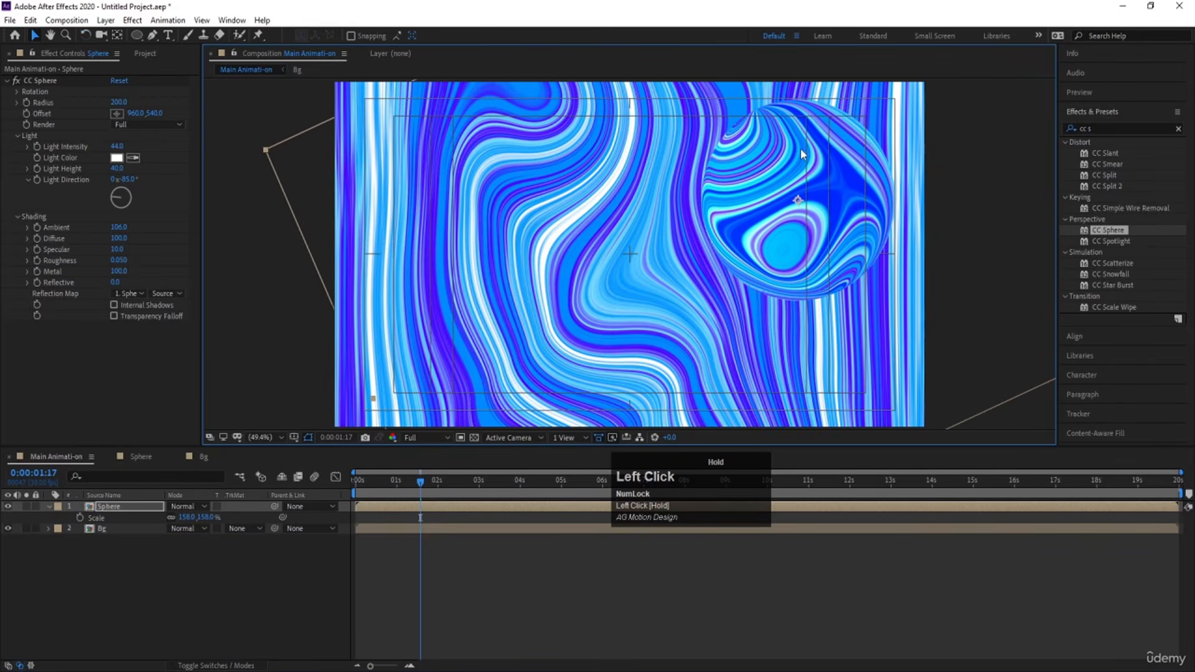
Show the layer switches and try Collapse Transformations on the Sphere layer
key("F4")
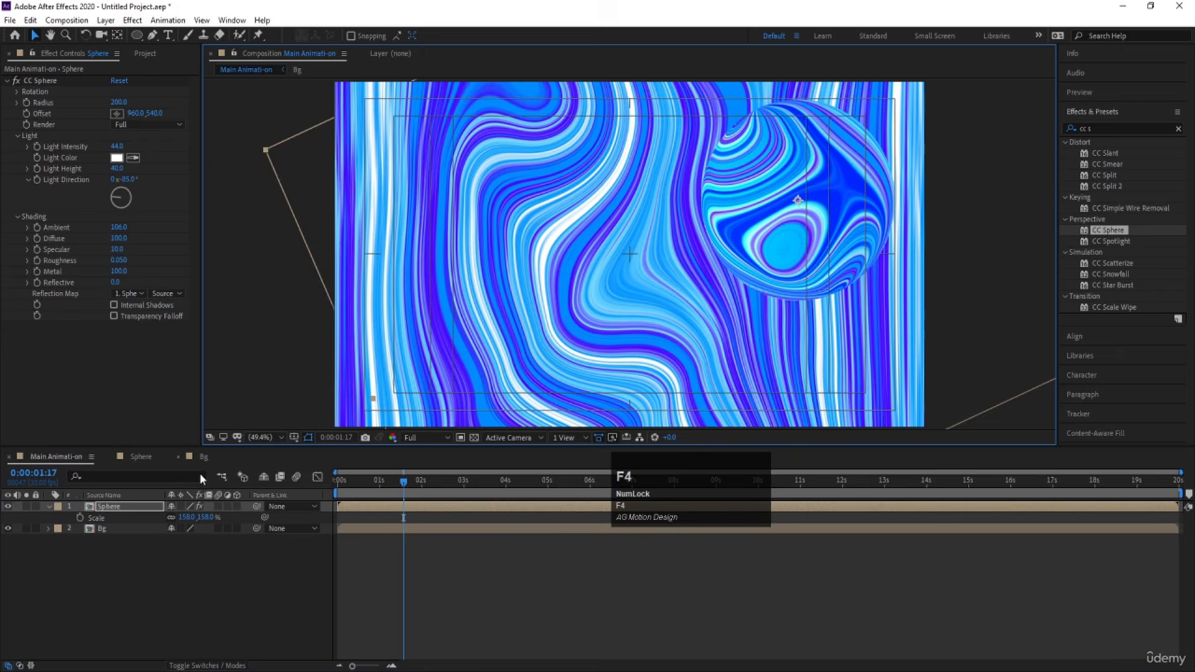
left_click(179, 506)
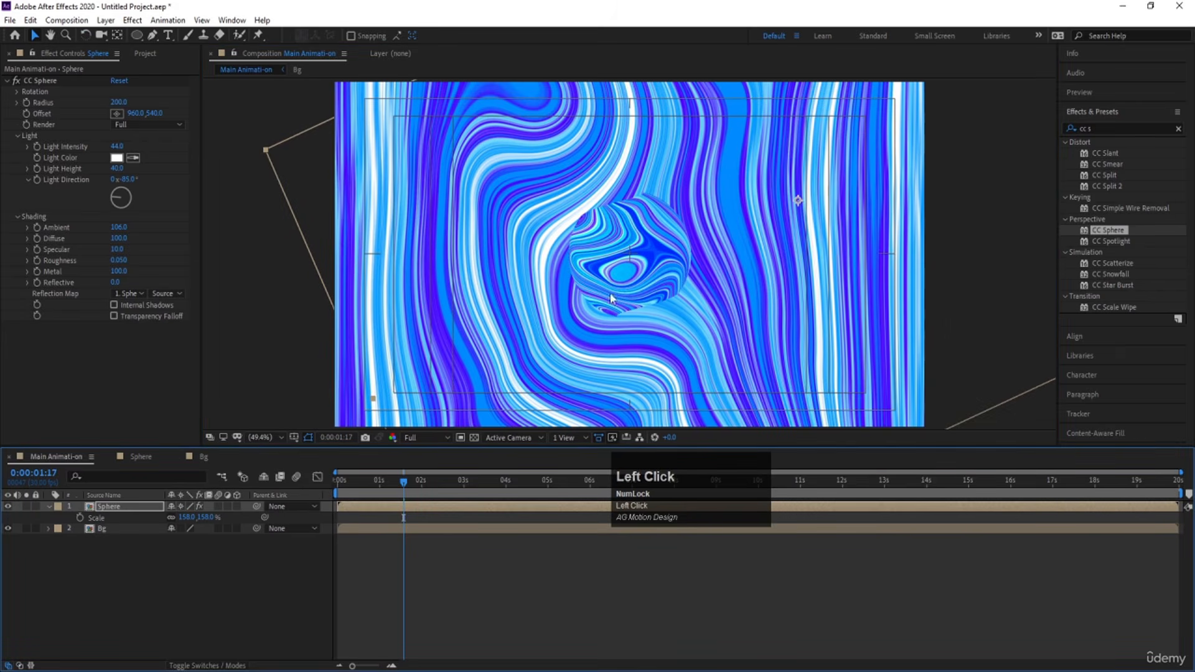
left_click(181, 506)
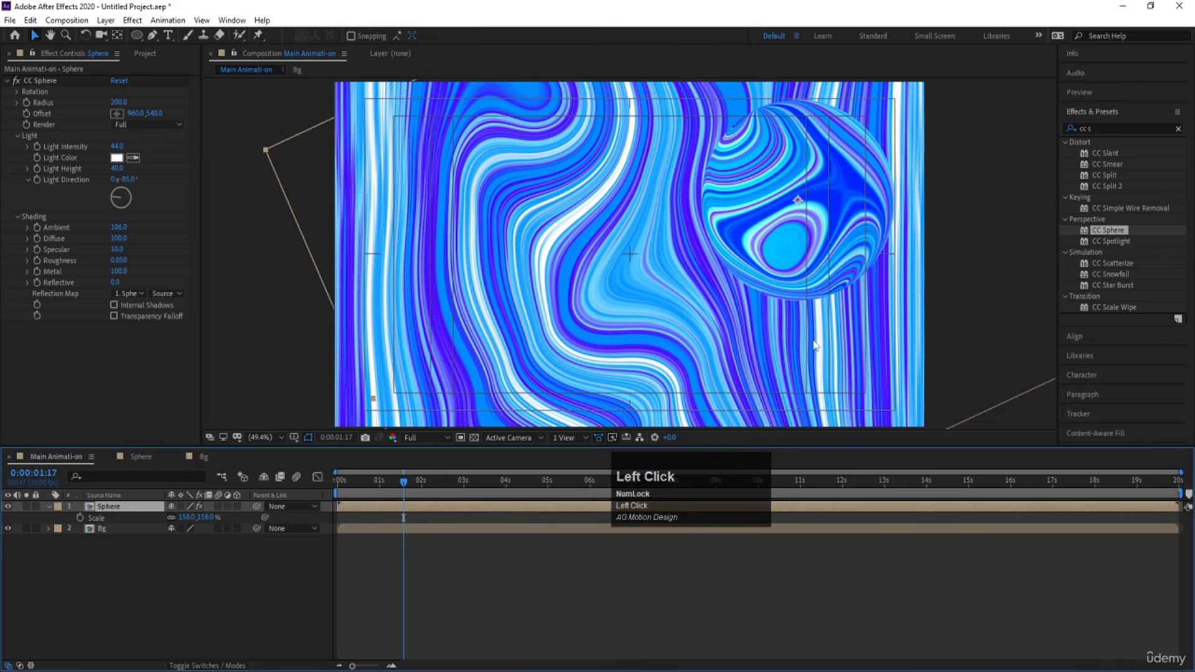
Duplicate the Sphere layer, move the copy to the frame's lower-left corner, and rotate it differently
key("ctrl+d")
left_click_drag(851, 222, 488, 372)
key("w")
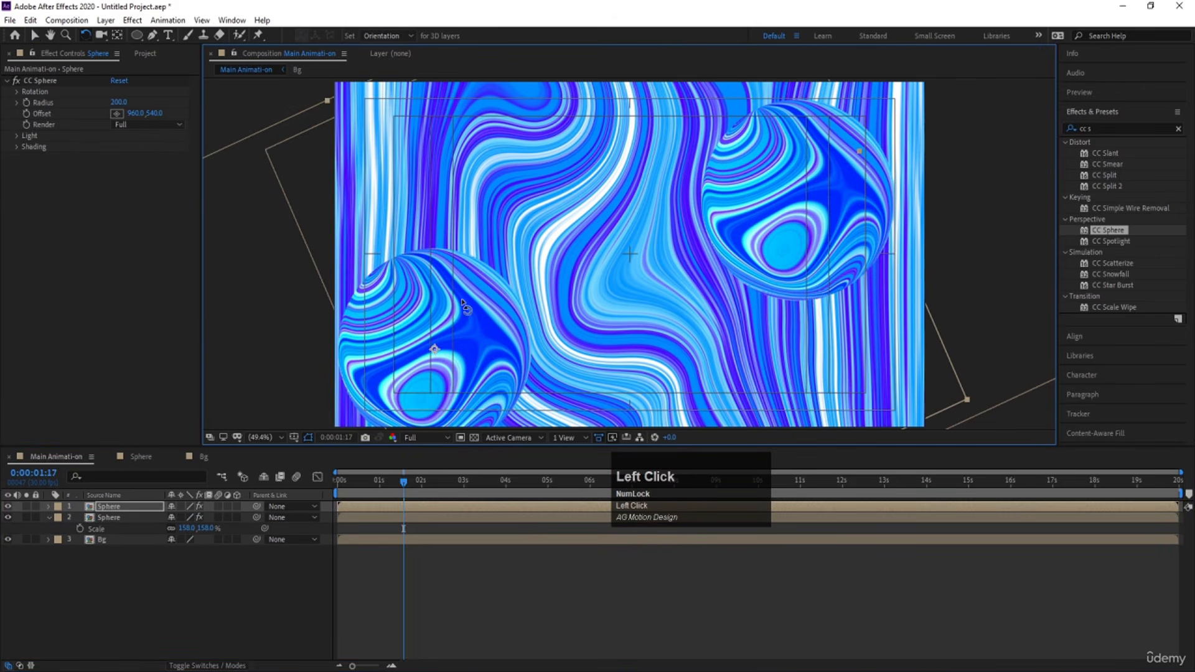
mouse_move(472, 331)
left_mouse_down()
mouse_move(498, 350)
mouse_move(488, 331)
mouse_move(484, 350)
left_mouse_up()
key("v")
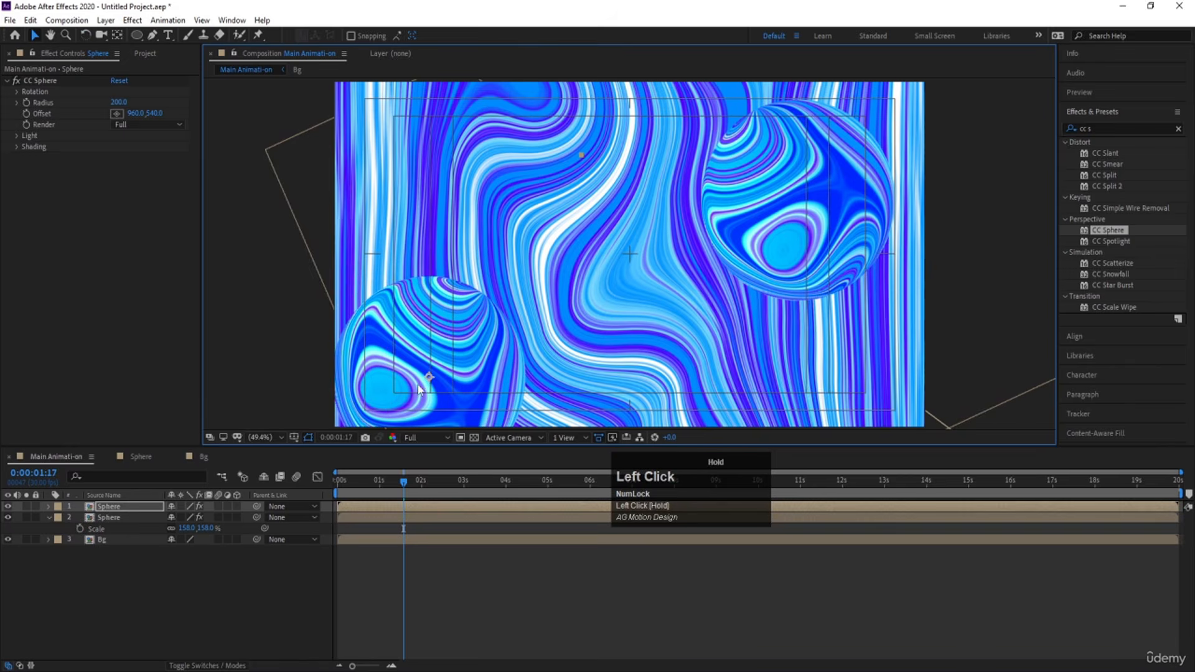
Scale the lower-left sphere to 114% and the upper-right sphere to 182%, moving the larger one closer to its corner
key("s")
left_click_drag(191, 517, 118, 507)
left_click(98, 539)
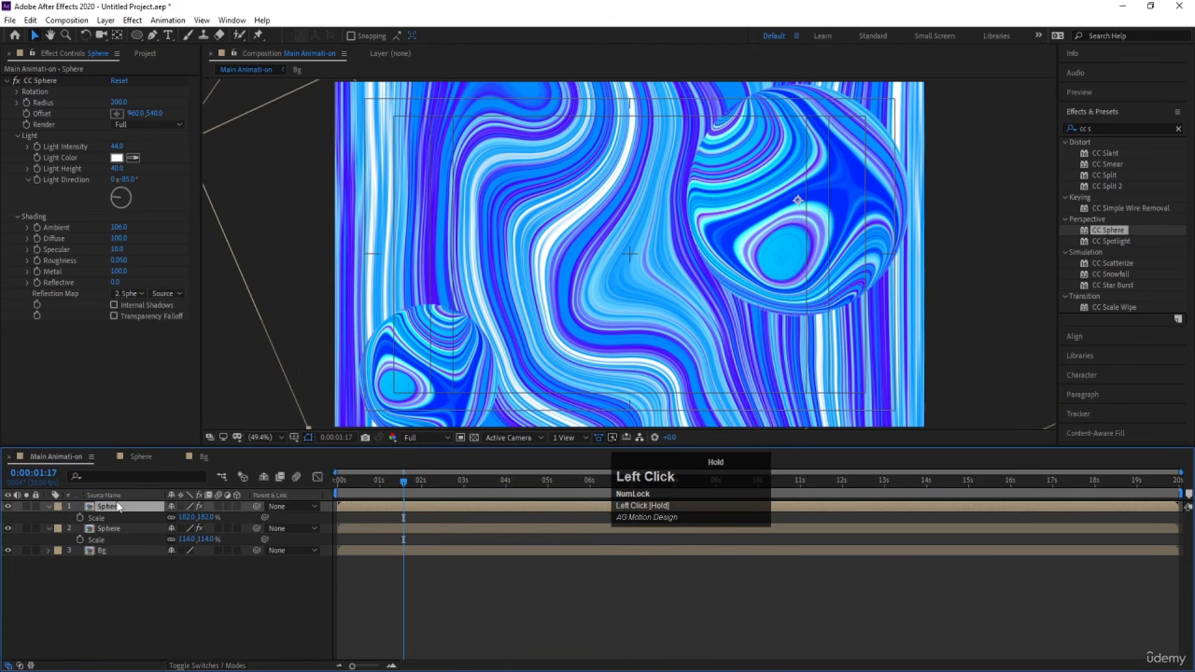
key("v")
left_click_drag(527, 381, 549, 340)
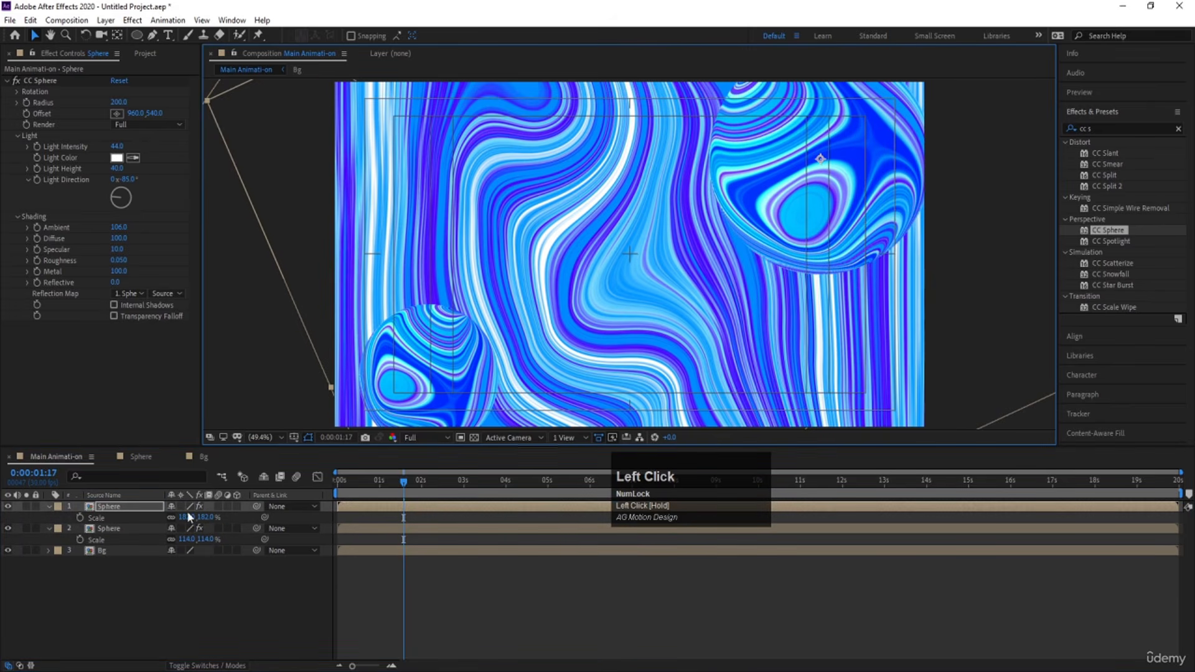
Duplicate the small lower-left sphere, place the copy at the frame's upper left, scale it to 152%, and rotate it
left_click(121, 529)
key("ctrl+d")
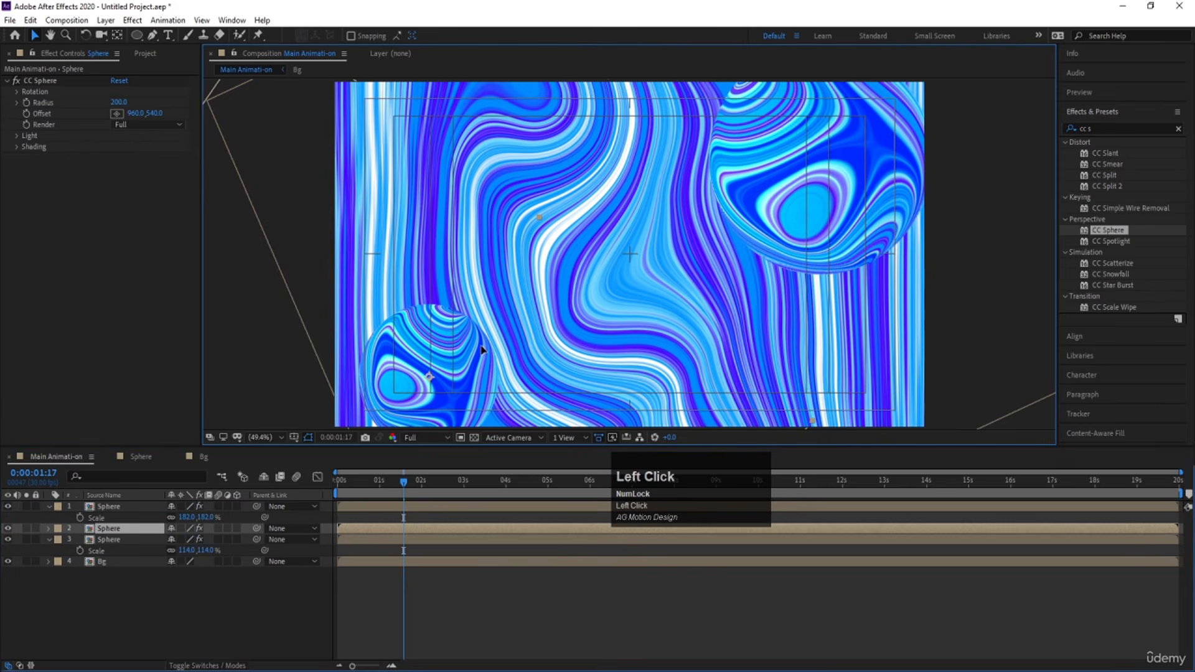
left_click_drag(486, 339, 535, 100)
key("s")
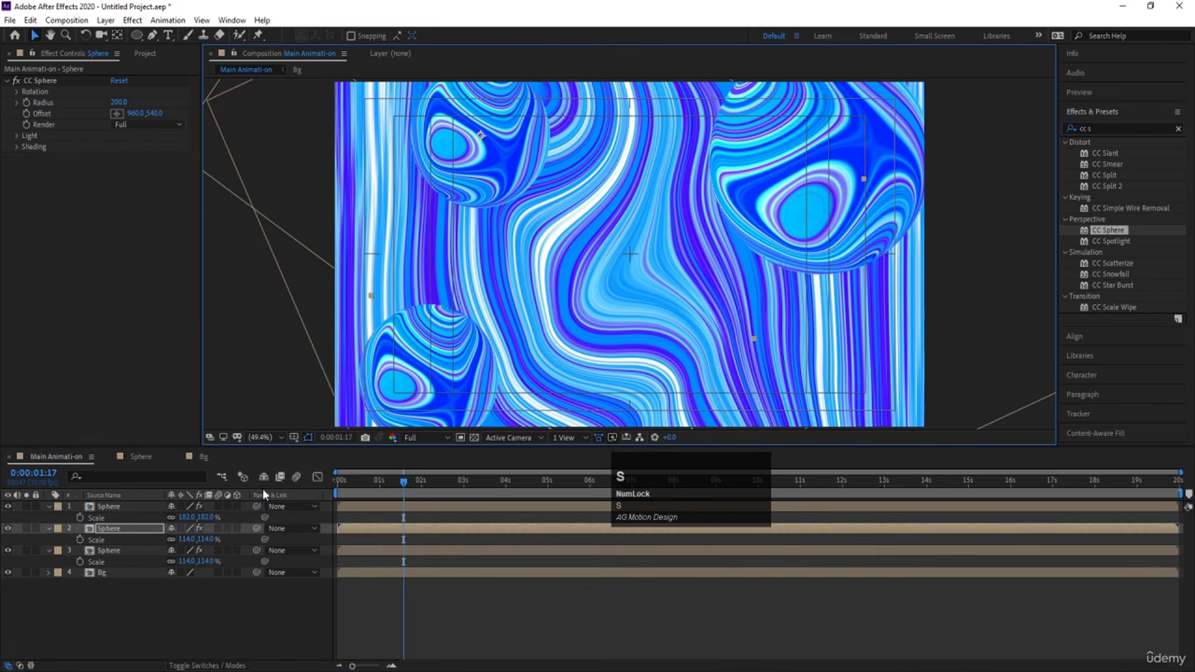
left_click_drag(193, 539, 216, 539)
key("w")
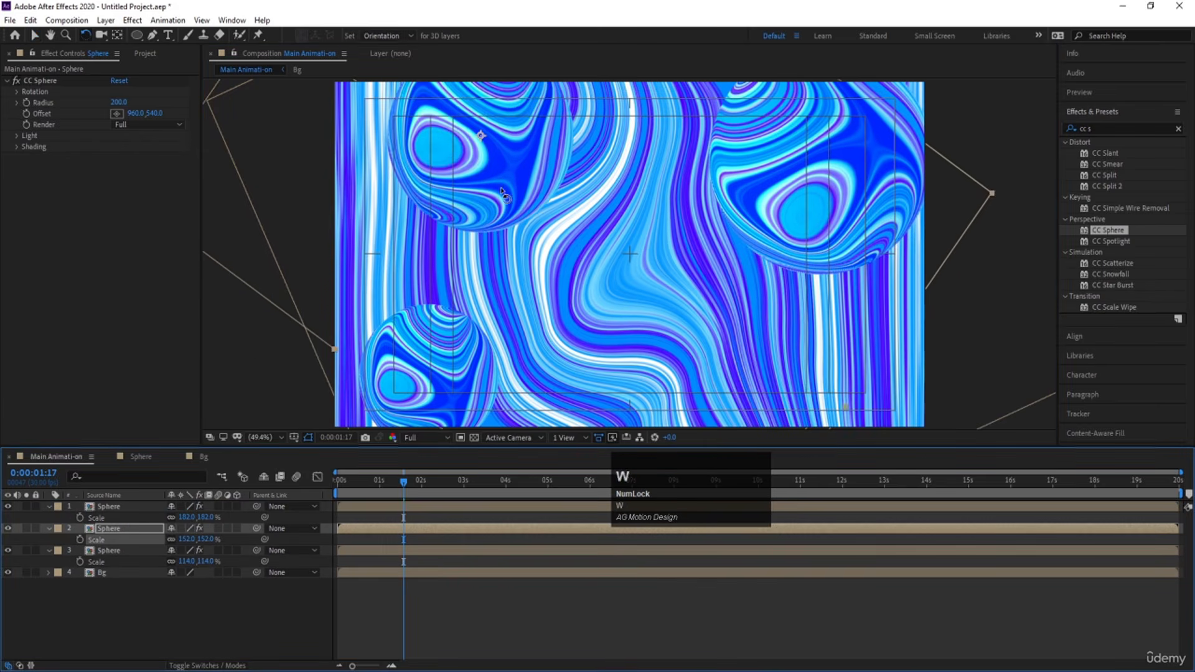
left_click_drag(523, 163, 529, 181)
key("v")
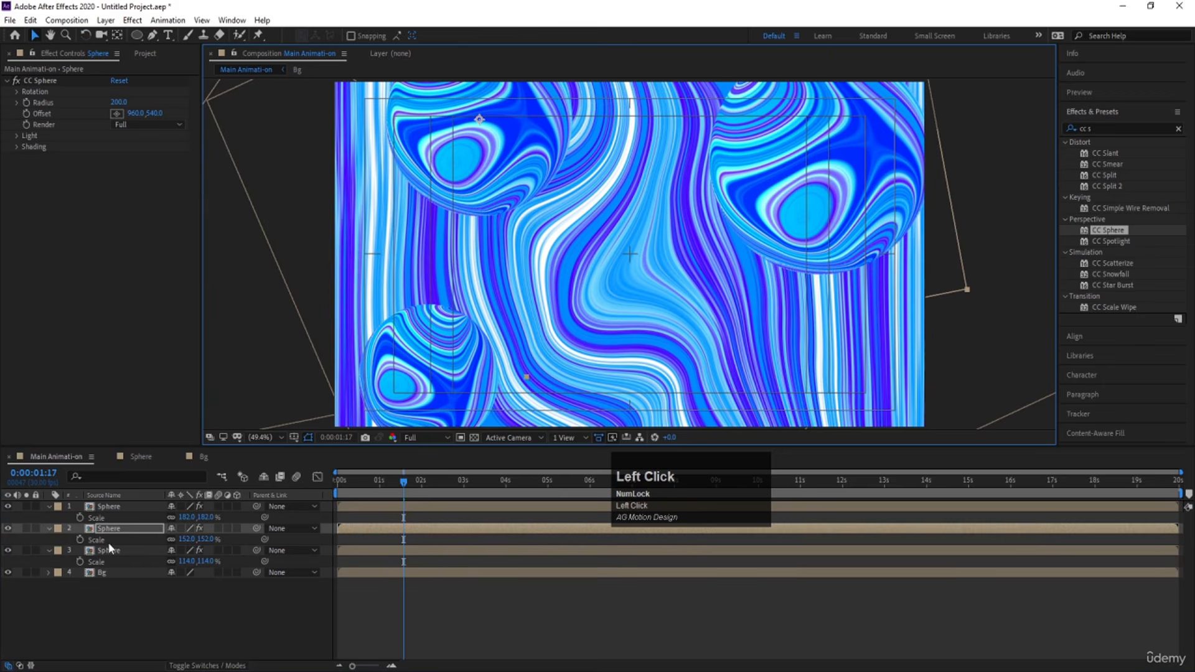
Duplicate the small sphere again and place a rotated copy at the frame's bottom center, scaled to 152%
left_click(111, 547)
left_click_drag(414, 394, 722, 392)
key("ctrl+d")
key("w")
key("s")
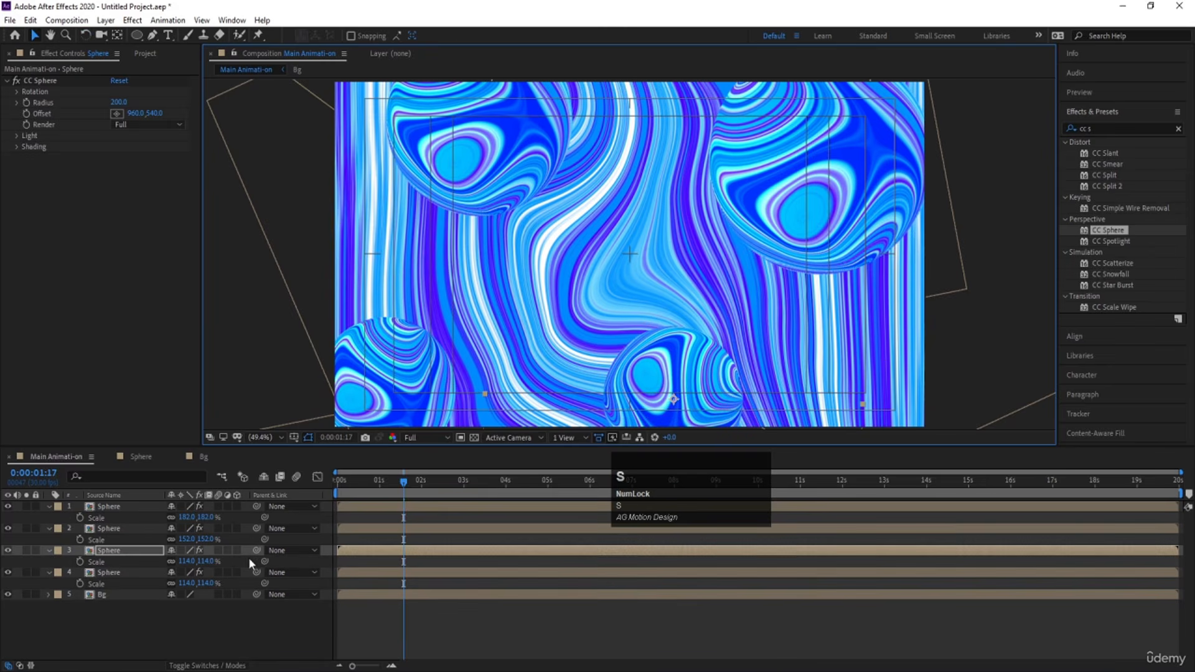
left_click_drag(189, 564, 406, 416)
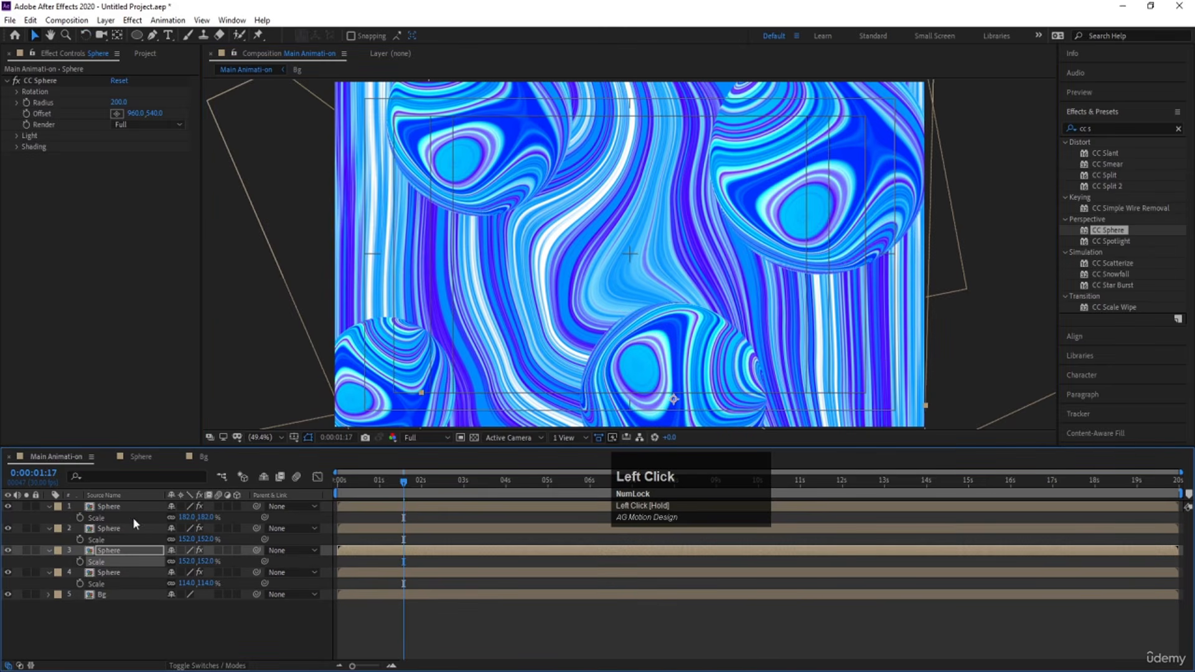
Nudge the upper-right sphere up and right, and shift the upper-left and bottom-center spheres slightly left
left_click(114, 506)
left_click_drag(866, 172, 879, 145)
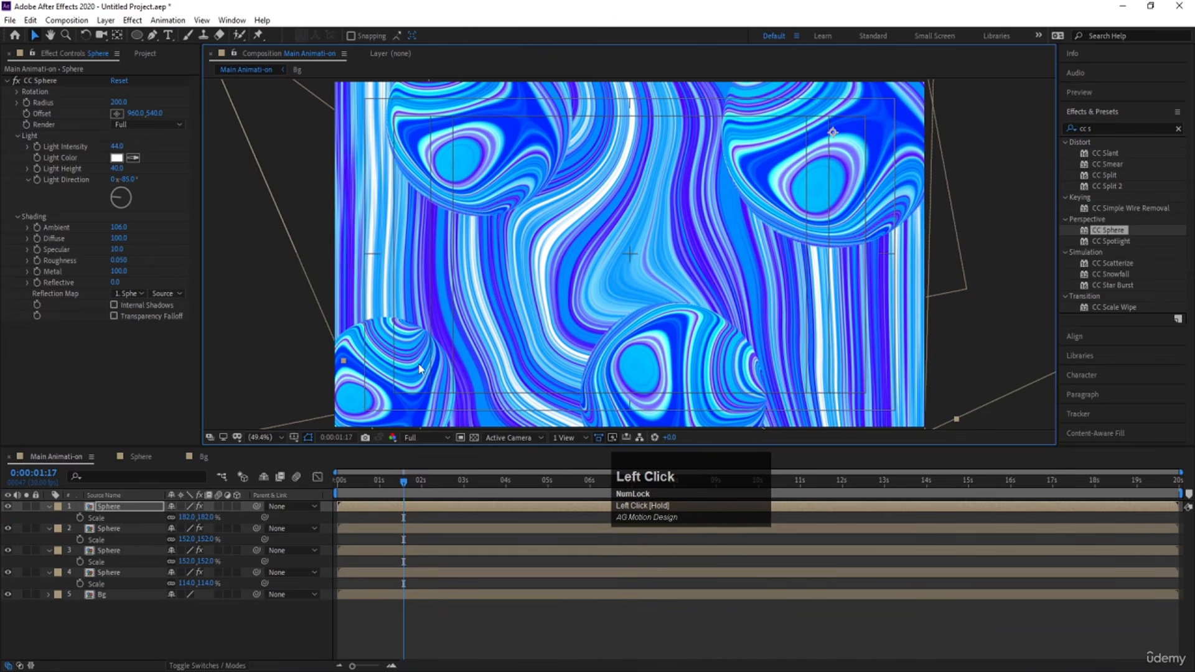
left_click(154, 528)
left_click_drag(481, 172, 471, 174)
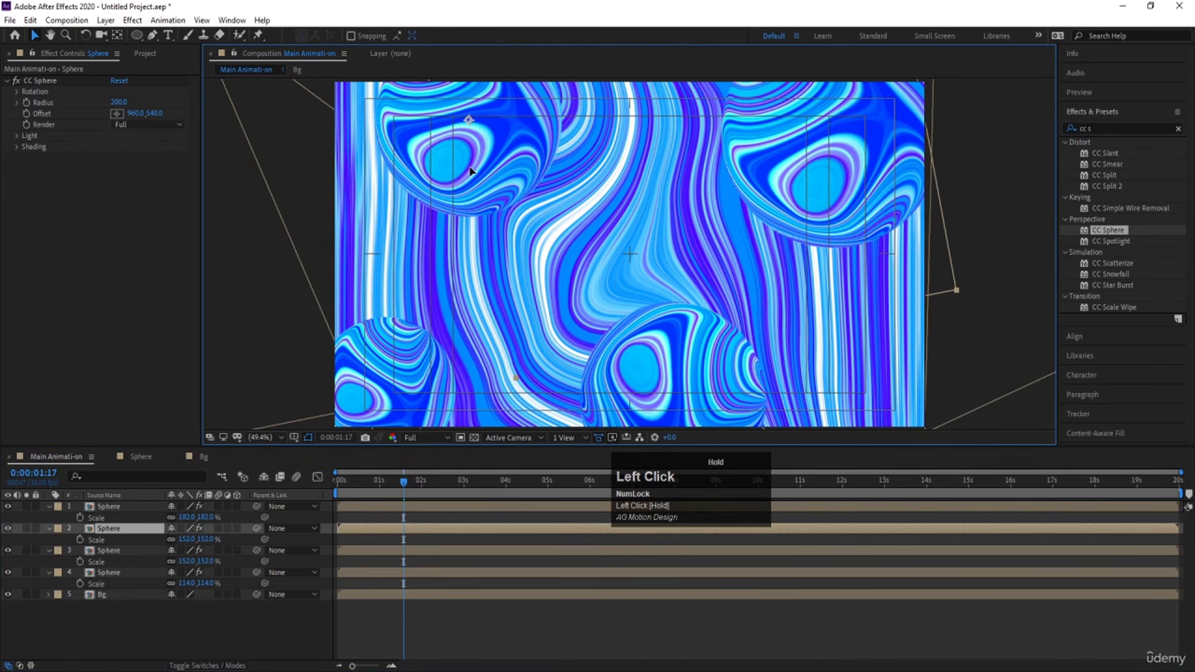
left_click(138, 554)
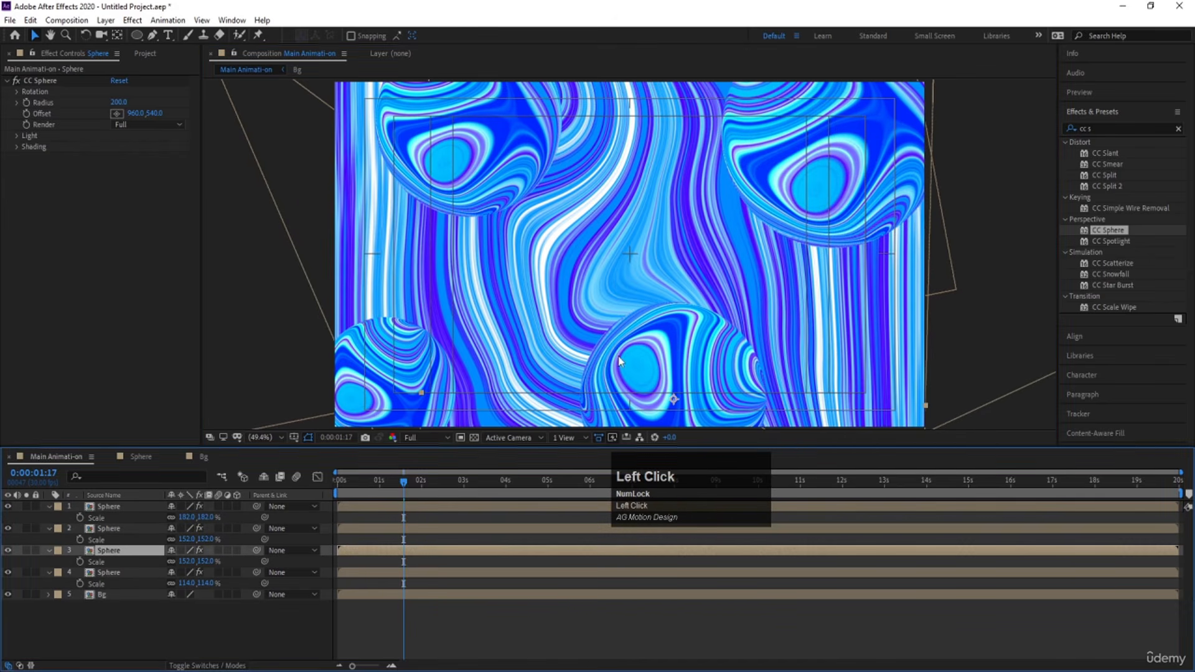
left_click_drag(622, 362, 610, 363)
Duplicate the 114% lower-left sphere and place the copy partly outside the frame's lower-right edge
left_click(100, 569)
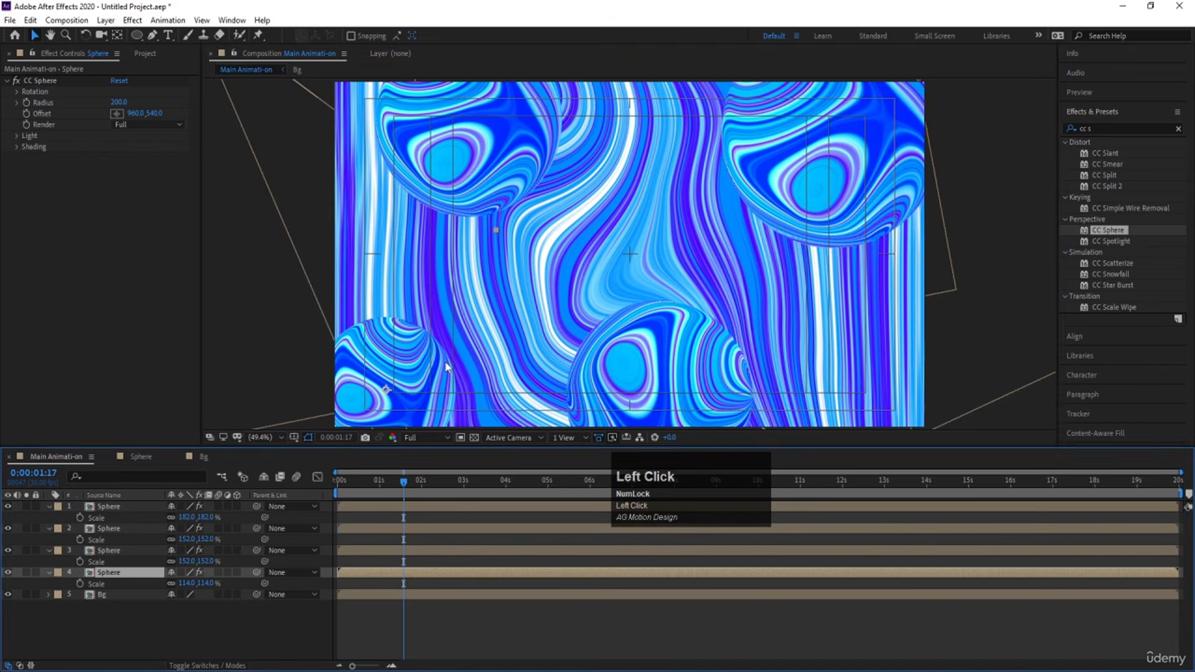
key("ctrl+d")
left_click_drag(764, 342, 834, 354)
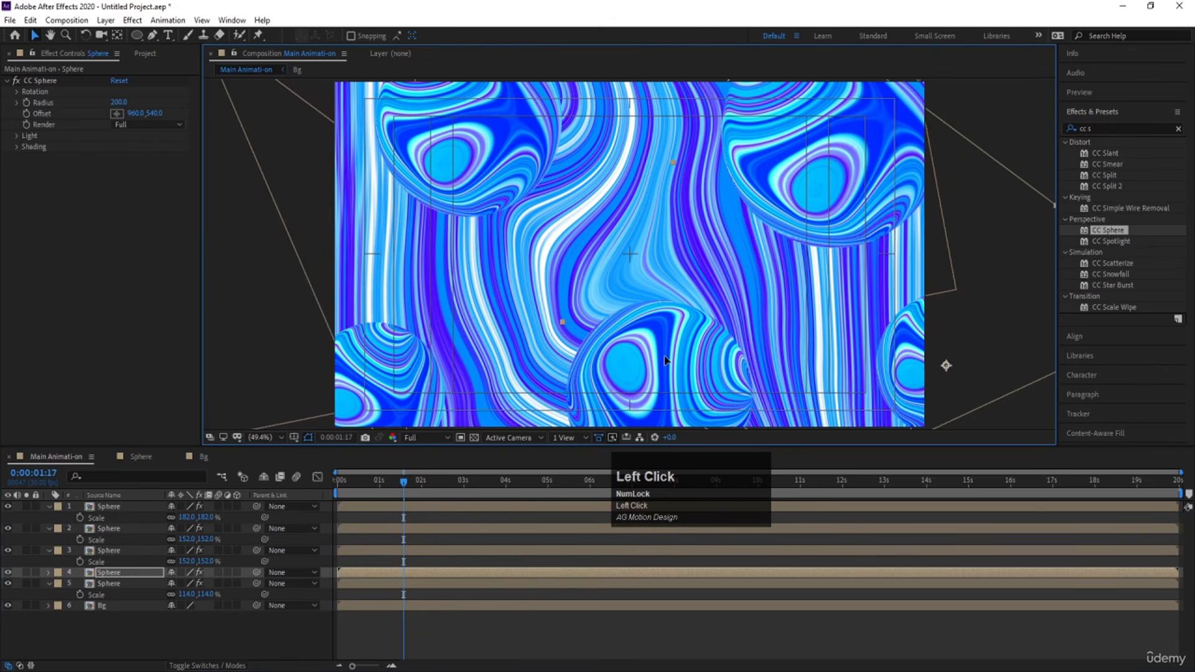
mouse_move(664, 361)
left_mouse_down()
mouse_move(661, 344)
mouse_move(672, 362)
left_mouse_up()
left_click(377, 539)
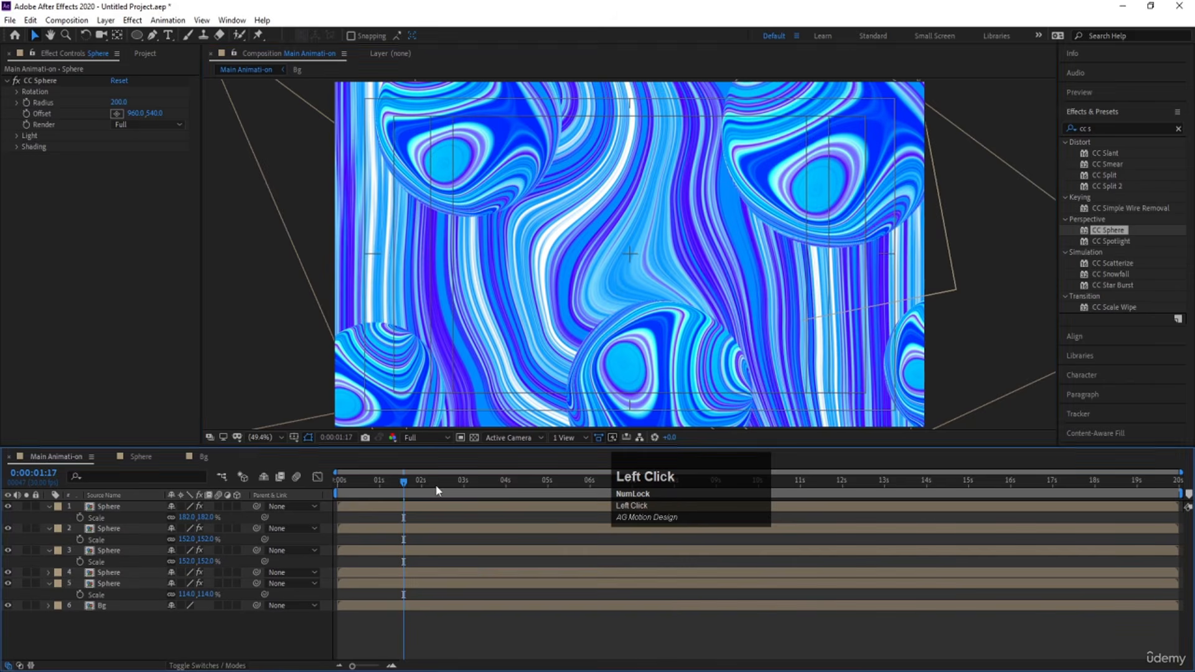
Move the bottom-center sphere slightly left, hiding and restoring the upper-left sphere while adjusting the layout
left_click(644, 359)
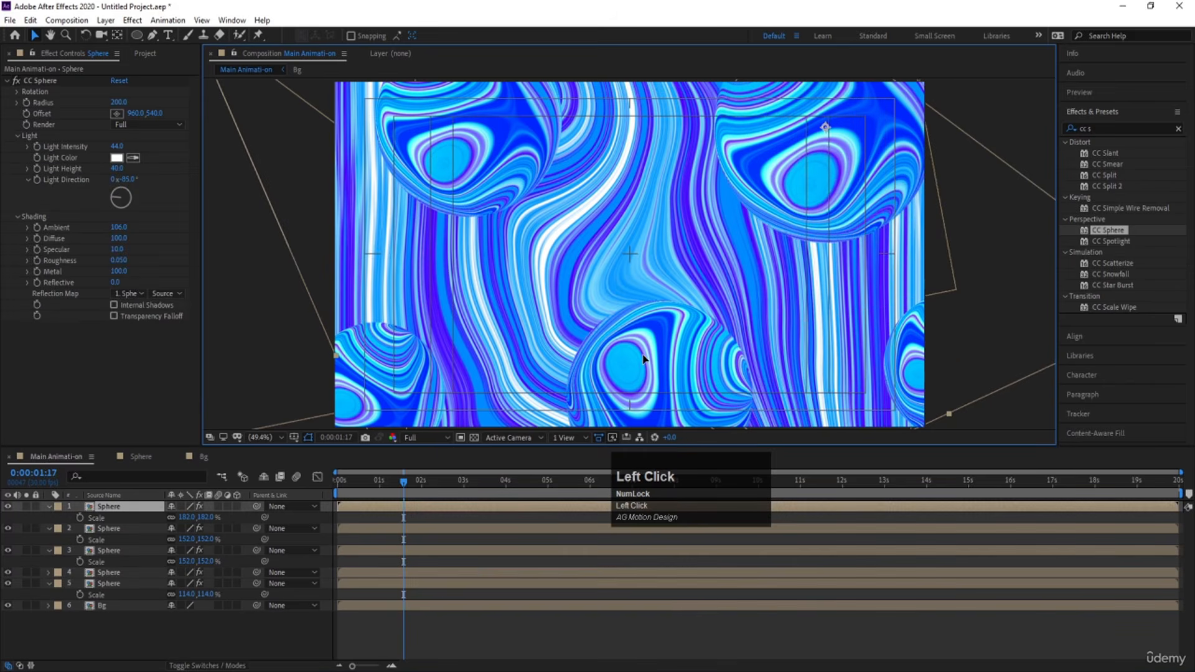
left_click(133, 529)
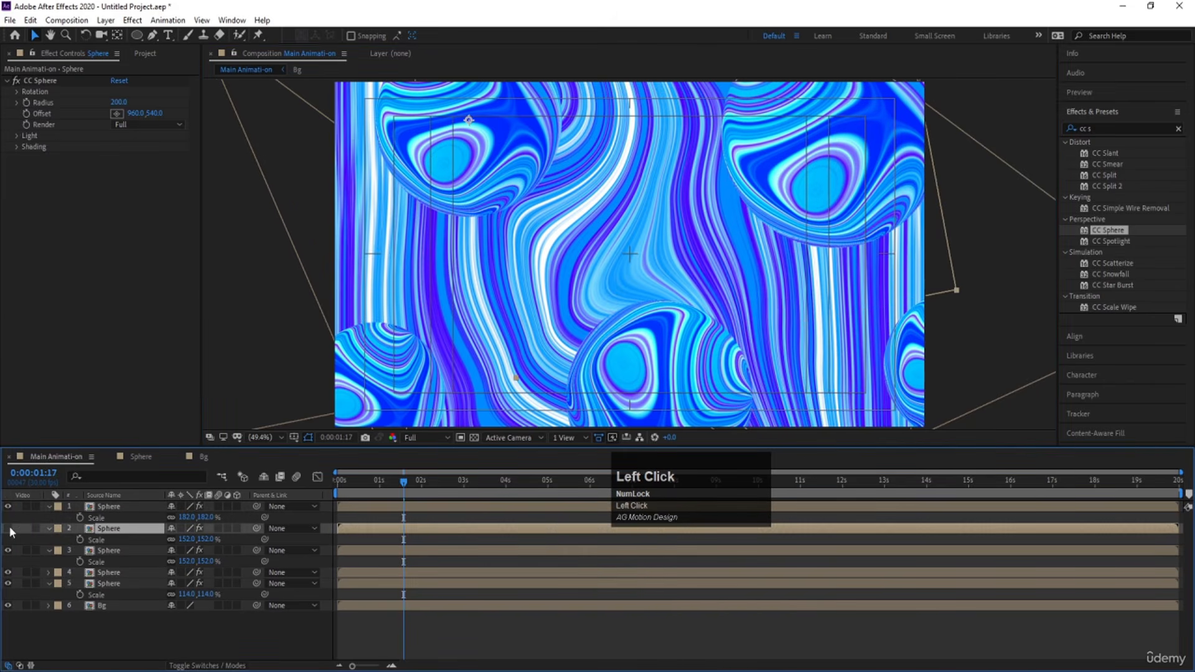
left_click(93, 550)
key("Return")
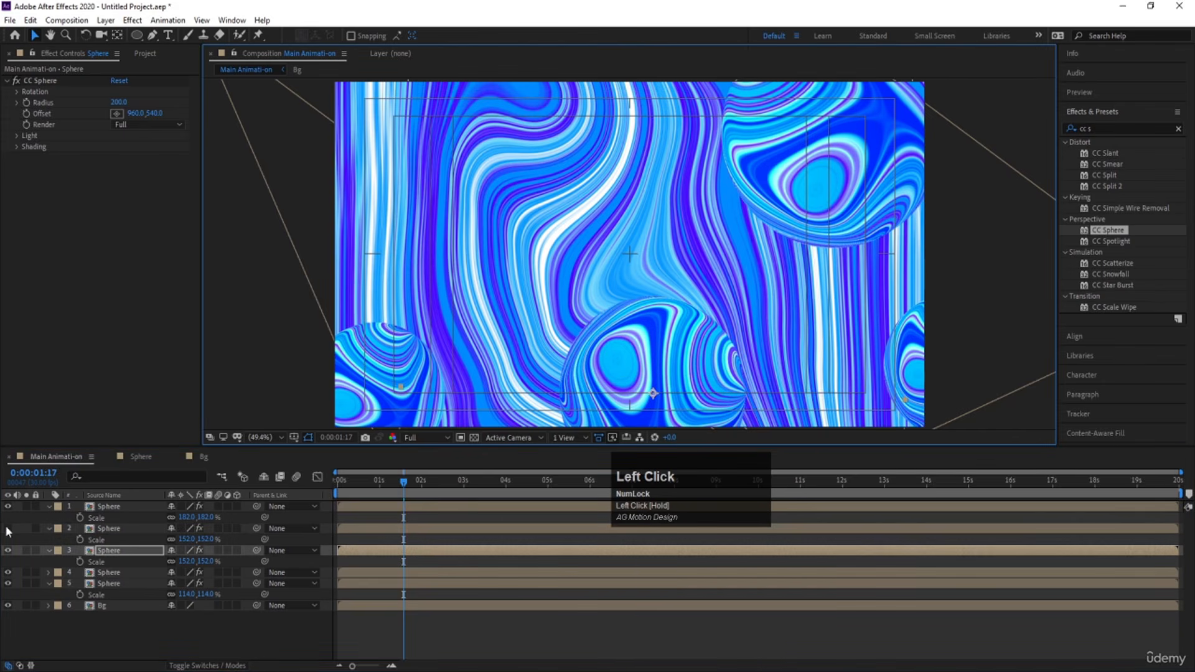
left_click(8, 528)
Preview the sphere arrangement, return to the first frame, and select the lower-left Sphere layer
key("space")
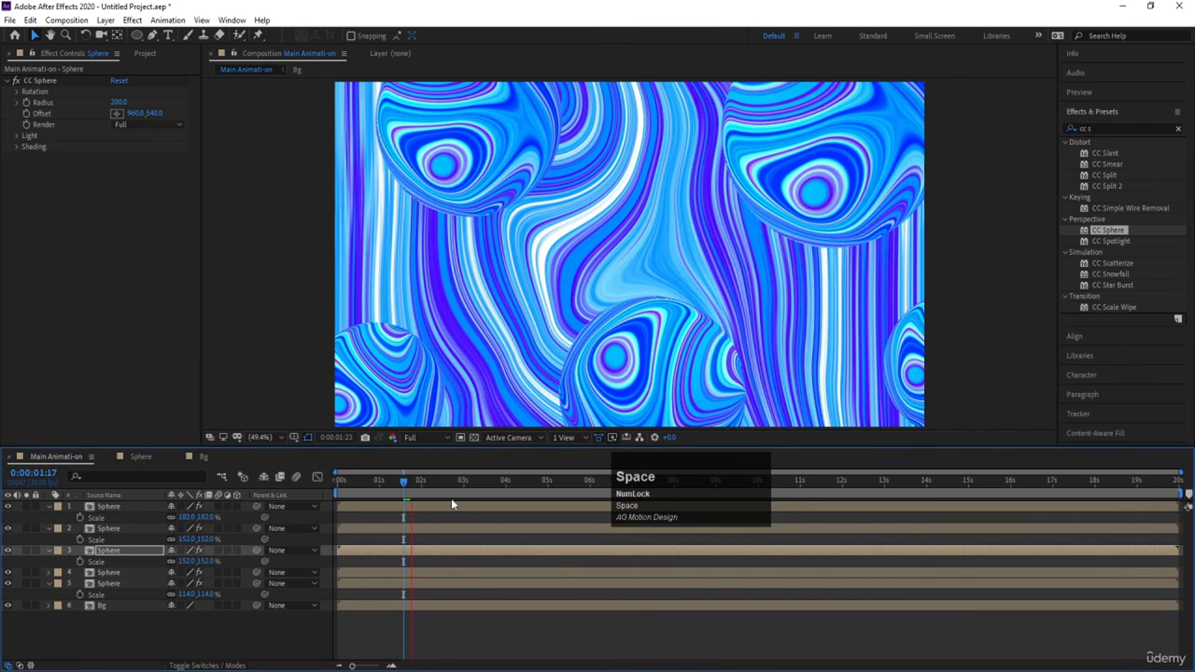
left_click(251, 485)
left_click(111, 583)
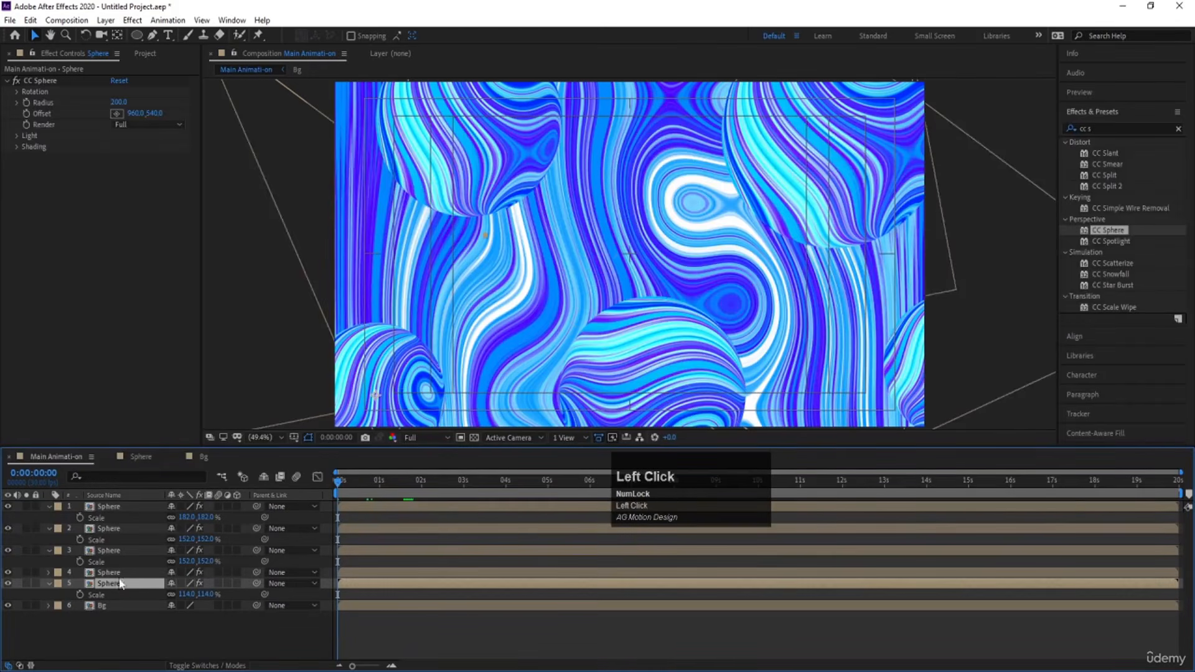
Apply the Wiggle - position preset to all five Sphere layers
left_click(112, 506, "shift")
left_click(1097, 129)
key("Delete")
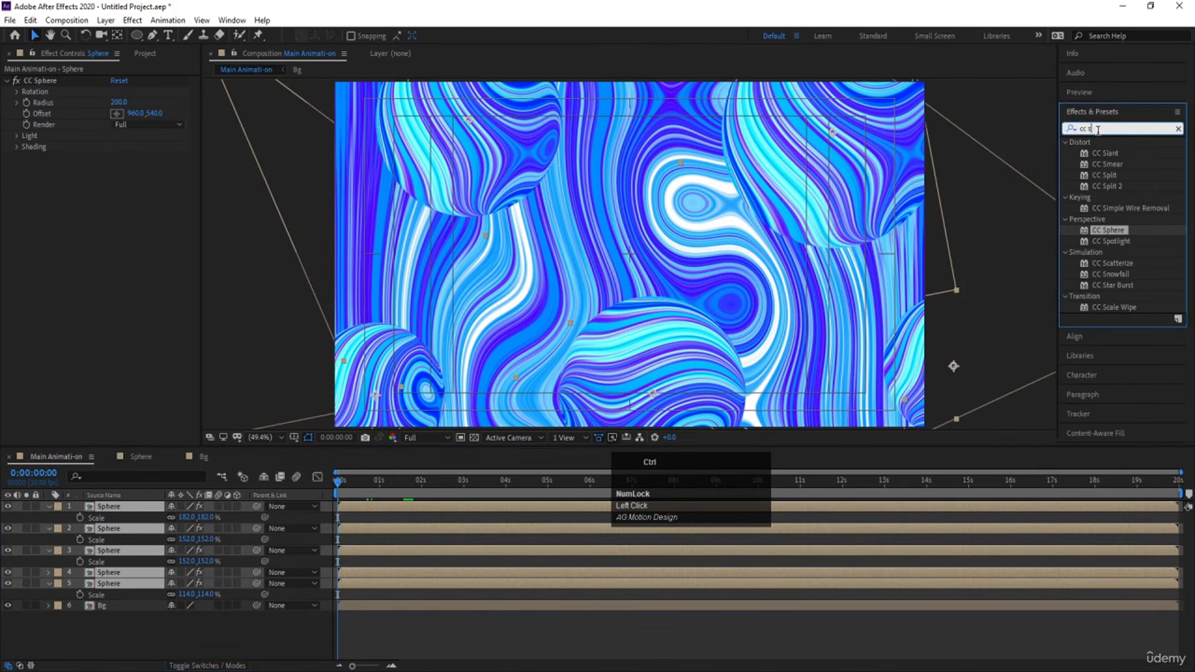
type("wig")
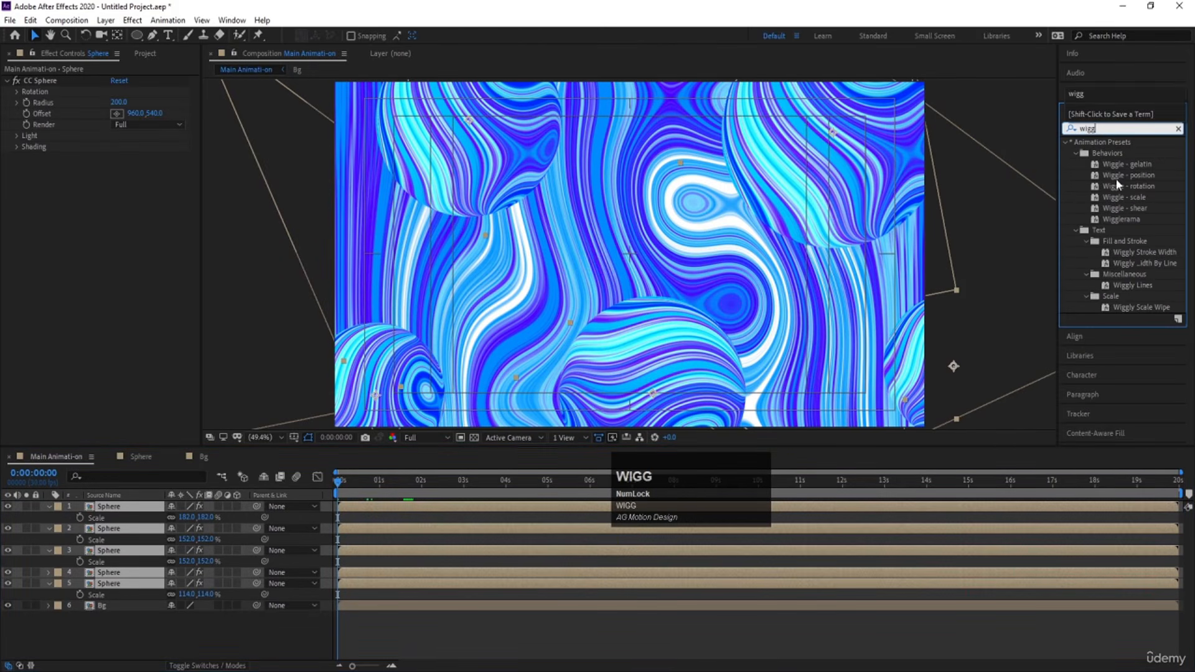
type("g")
left_click(1115, 178)
left_click_drag(1115, 178, 156, 187)
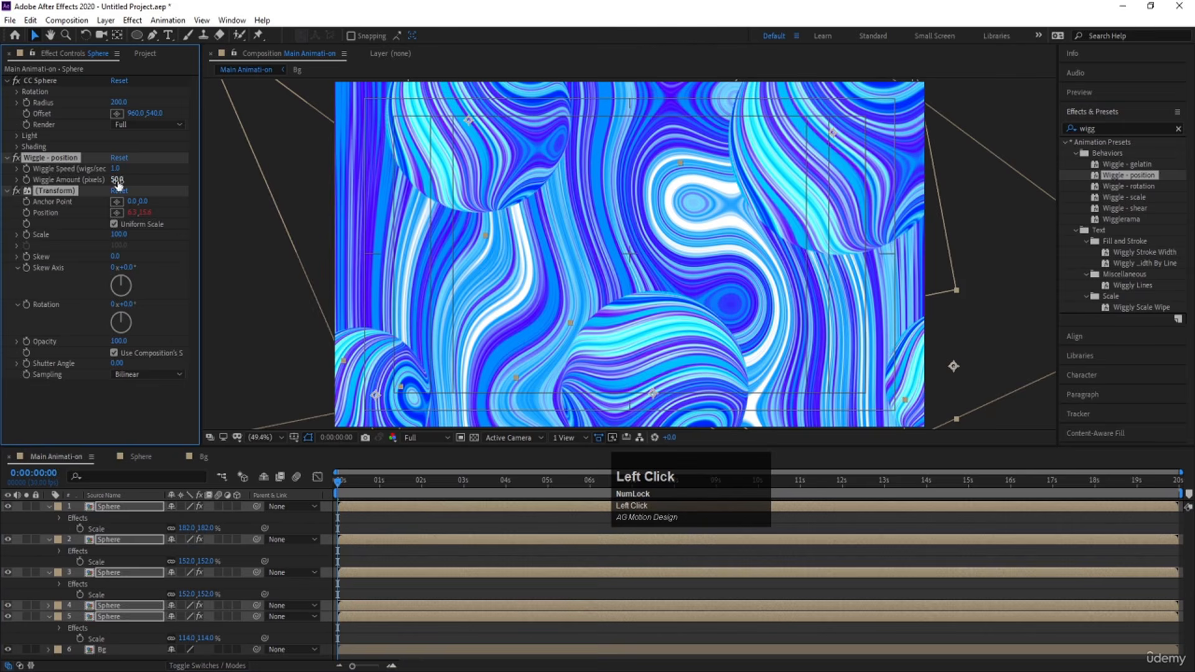
Set the wiggle amount to 100 pixels on the selected Sphere layers, preview the motion, and collapse the layer properties
type("100")
key("Return")
key("space")
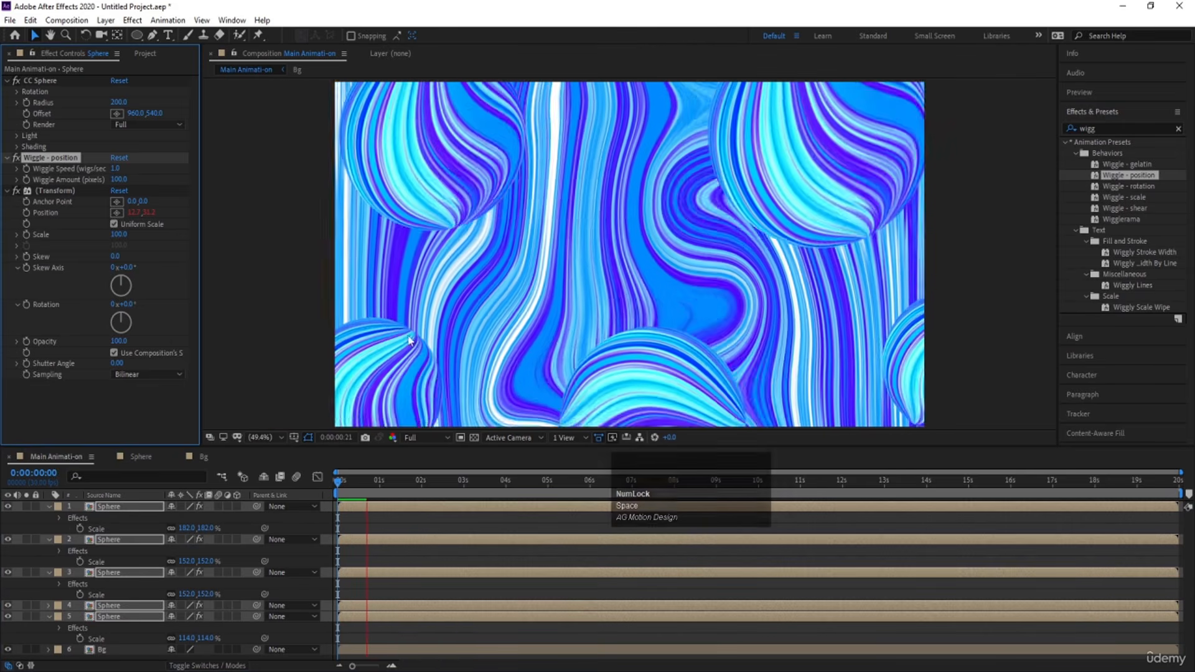
key("space")
key("u")
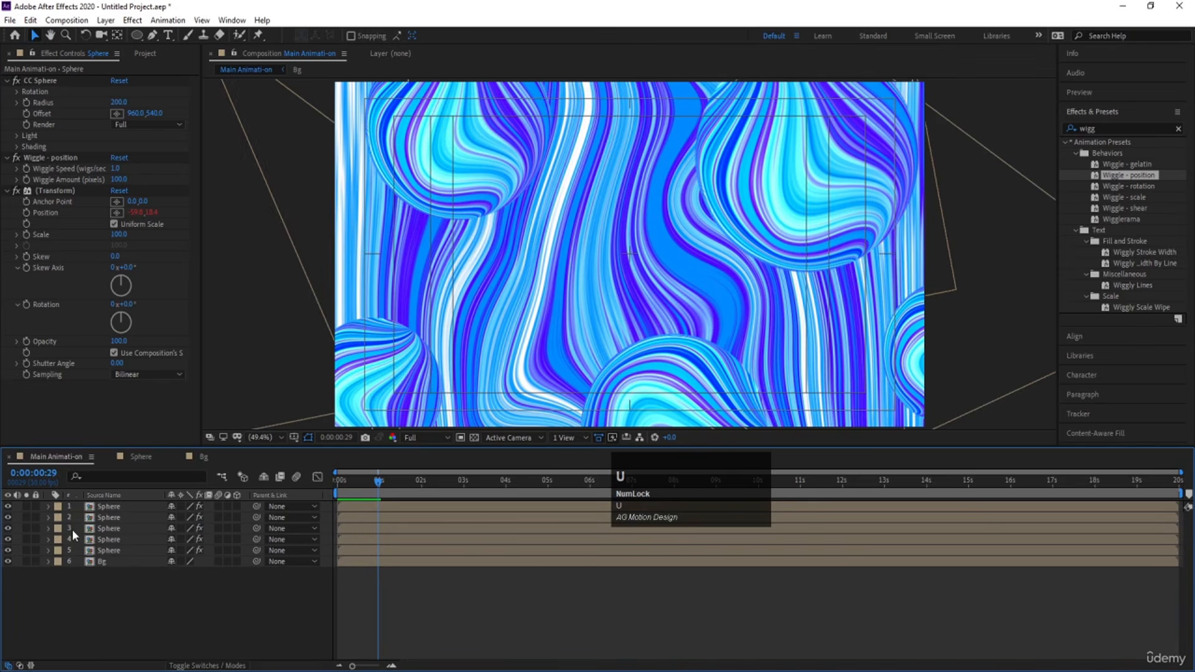
Add a Drop Shadow to the topmost Sphere layer with distance 0 and softness 200
left_click(121, 505)
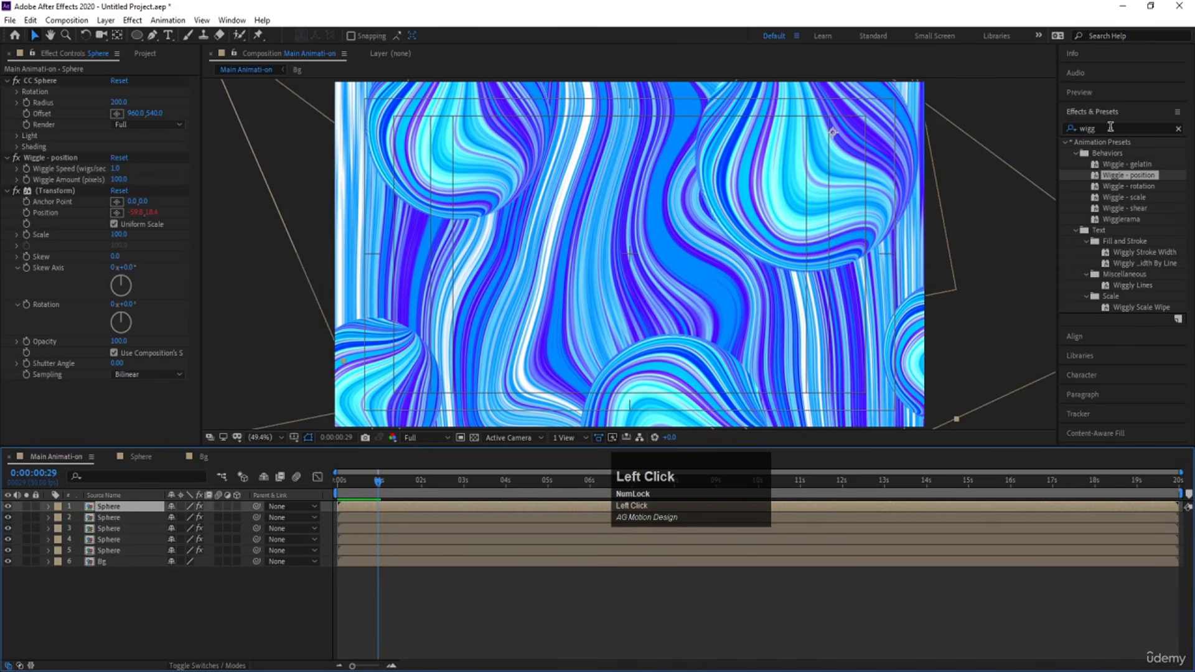
key("ctrl+a")
type("dro")
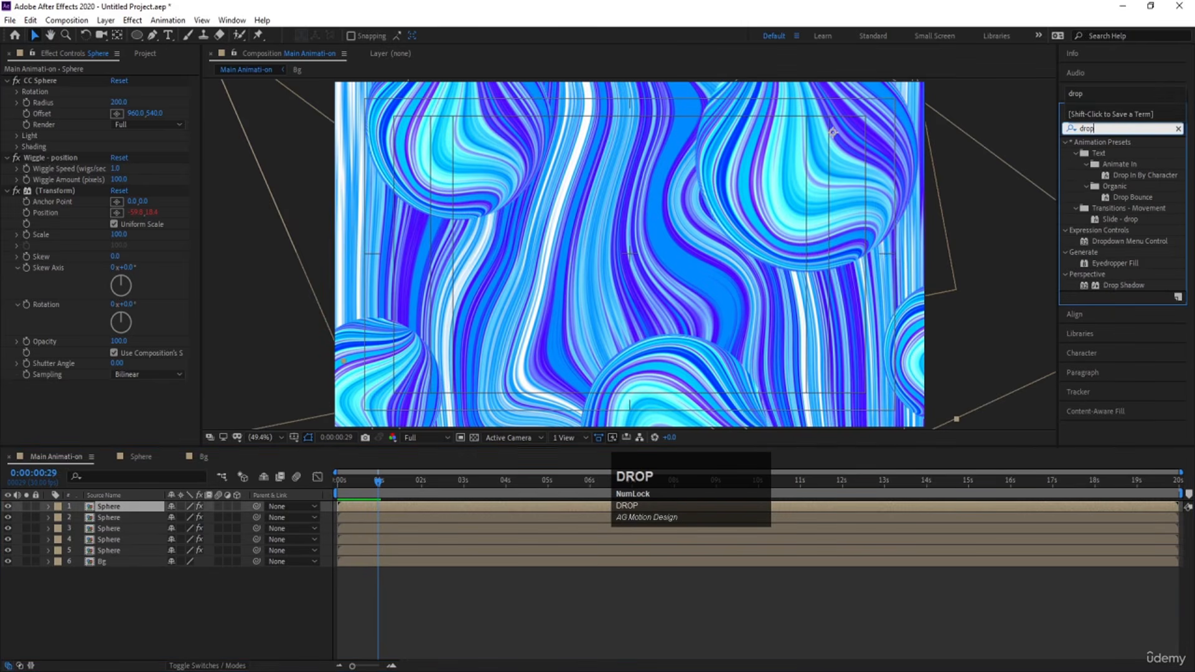
double_click(1114, 285)
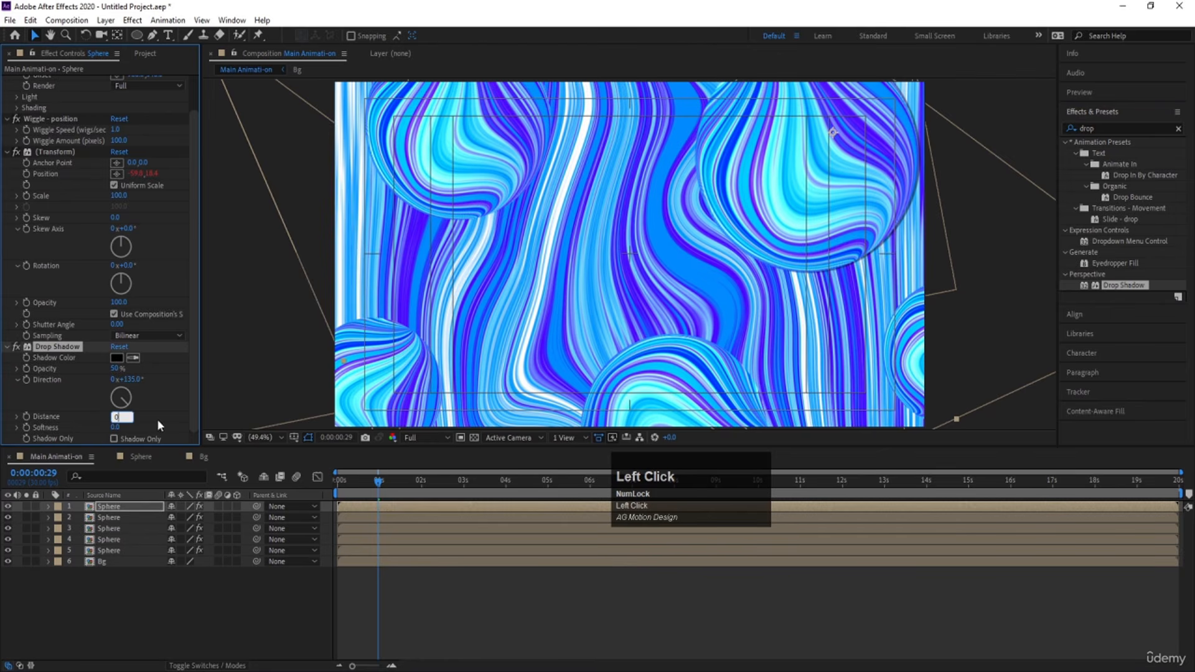
type("0")
left_click(116, 427)
key("Return")
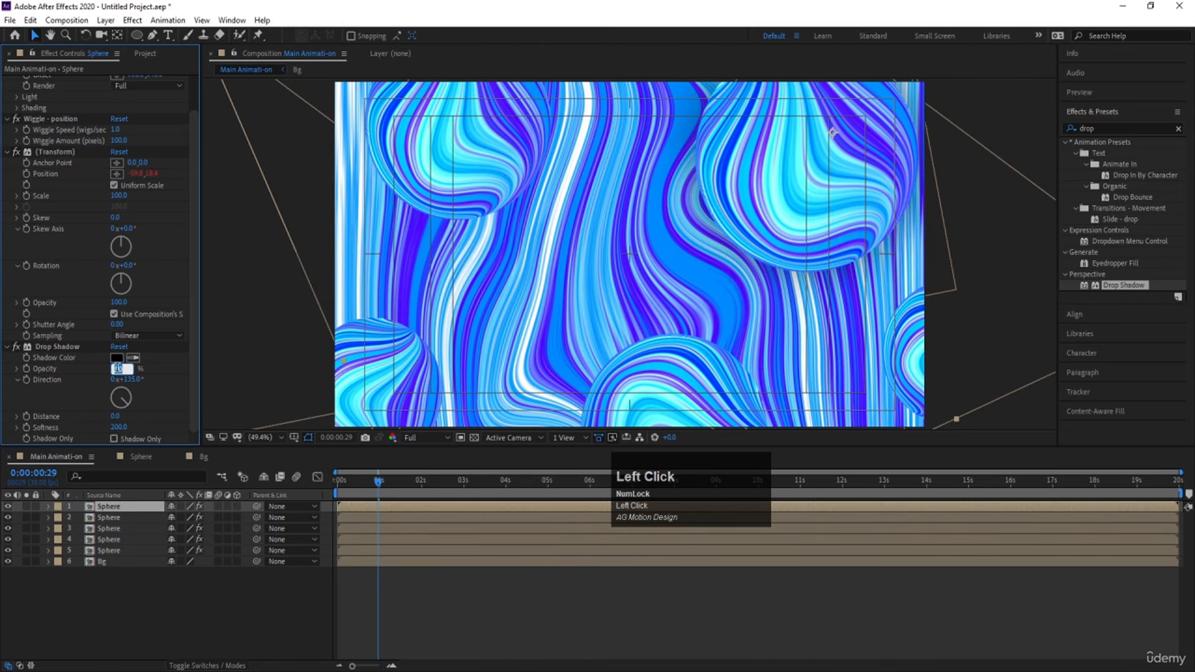
Set the topmost sphere's drop shadow opacity to 35%
key("Return")
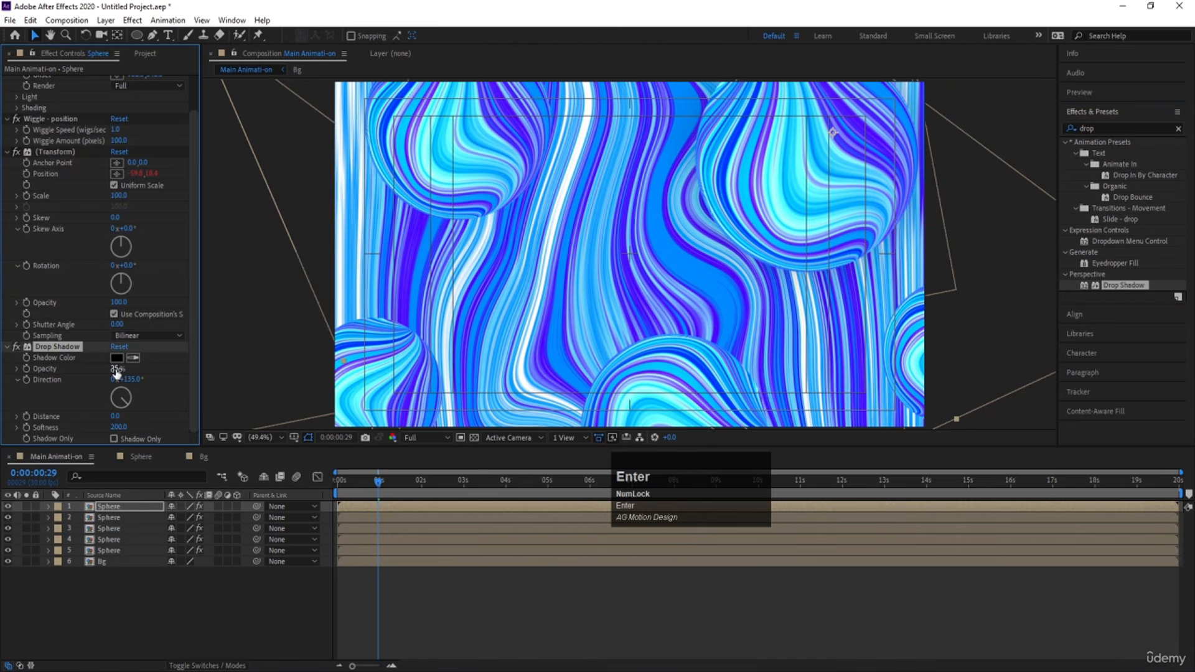
left_click(117, 369)
type("35")
key("Return")
Copy the topmost sphere's Drop Shadow effect onto the other four Sphere layers
left_click(65, 349)
key("ctrl+c")
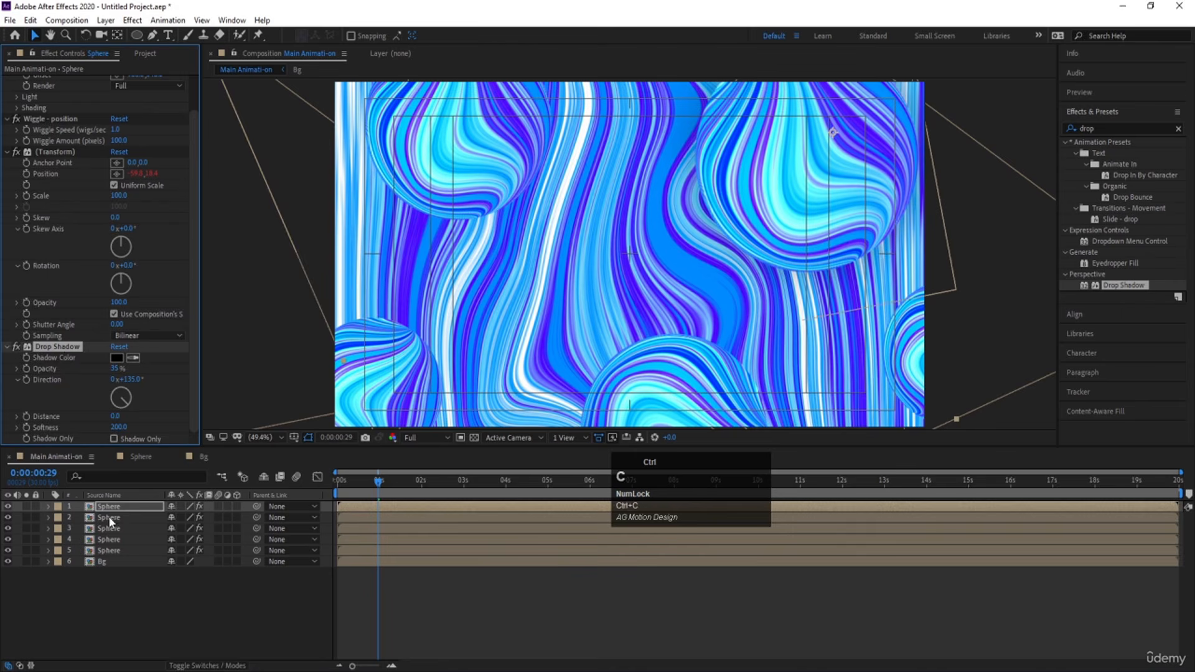
left_click(108, 517)
left_click(109, 550, "shift")
key("ctrl+v")
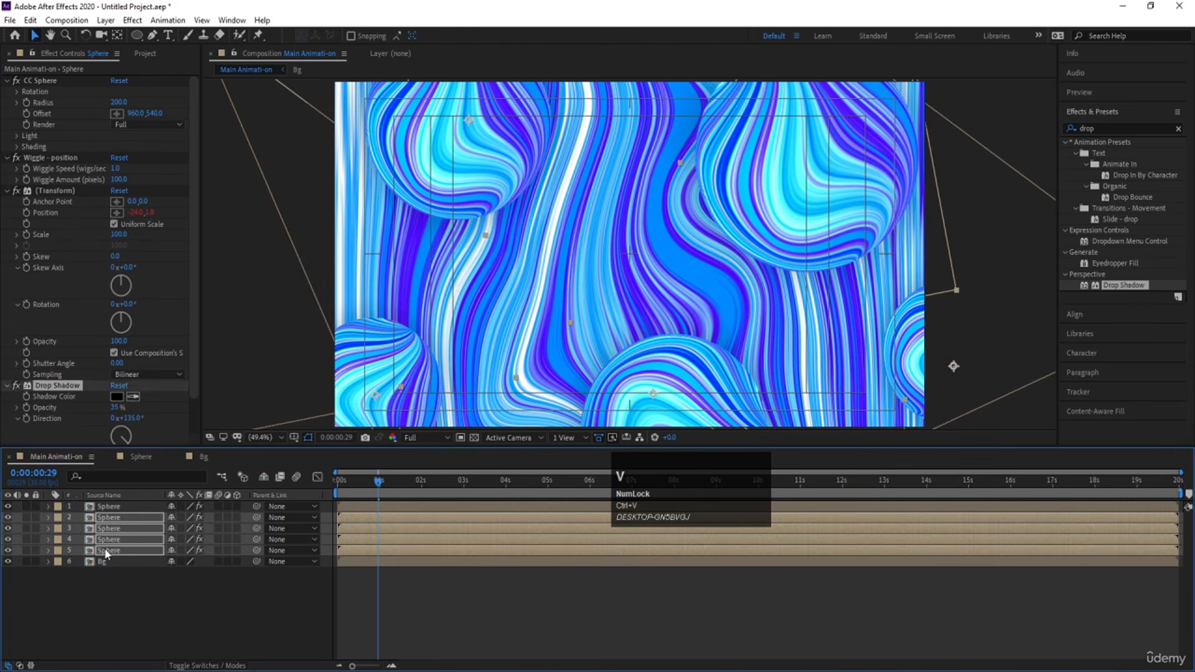
Preview the wiggling, shadowed spheres from the first frame
left_click(174, 607)
key("space")
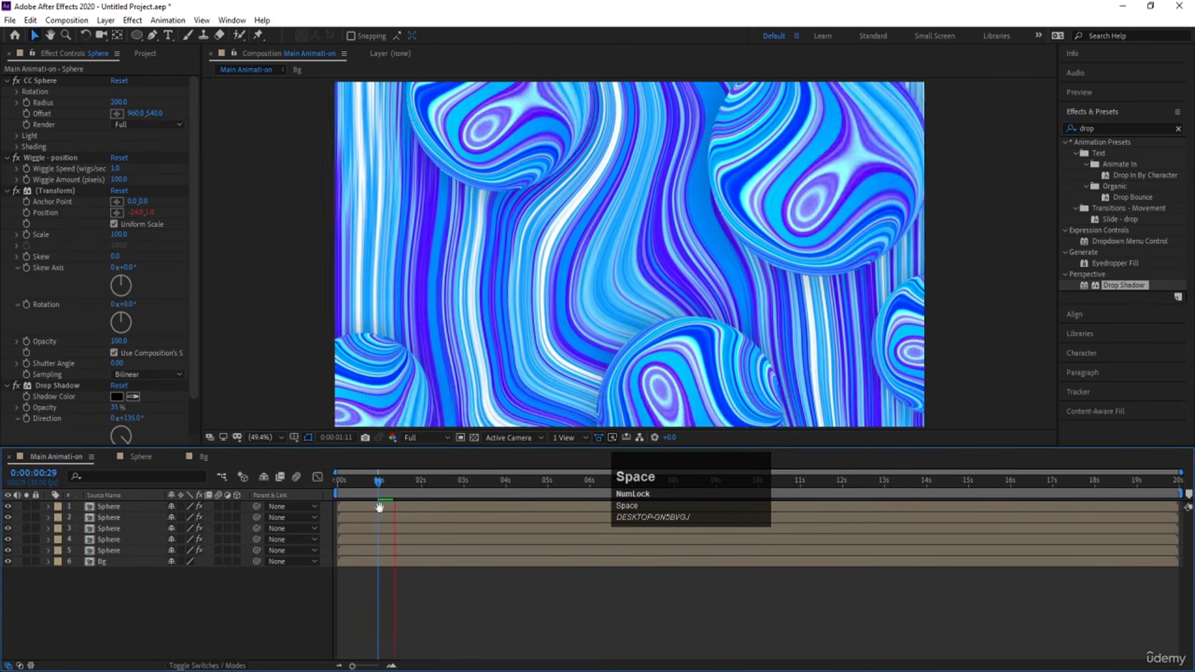
left_click(338, 481)
key("space")
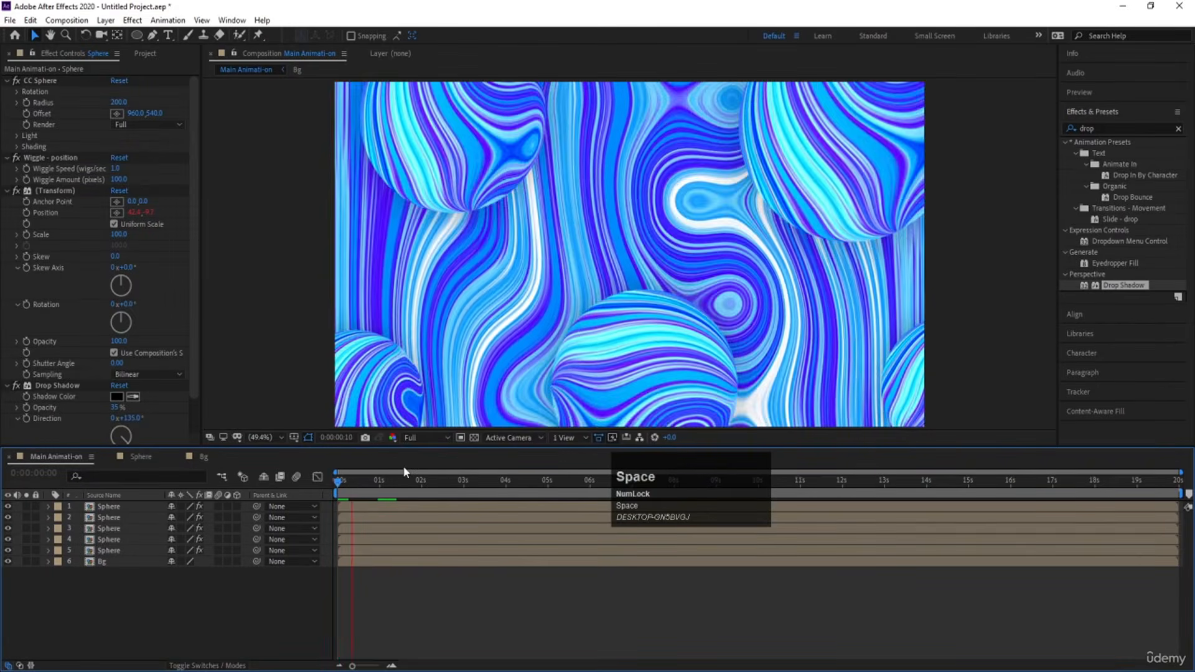
key("space")
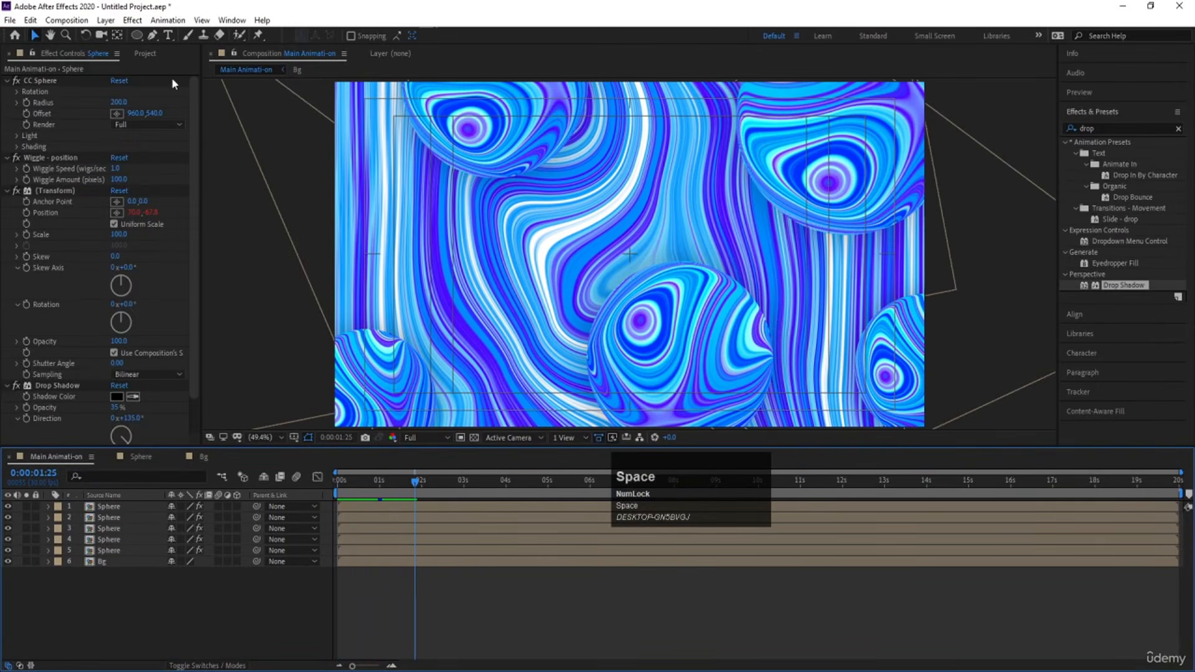
Create a two-line text layer reading "MOTION GRAPHICS" and give it a solid white fill without a stroke
left_click(168, 35)
left_click(526, 216)
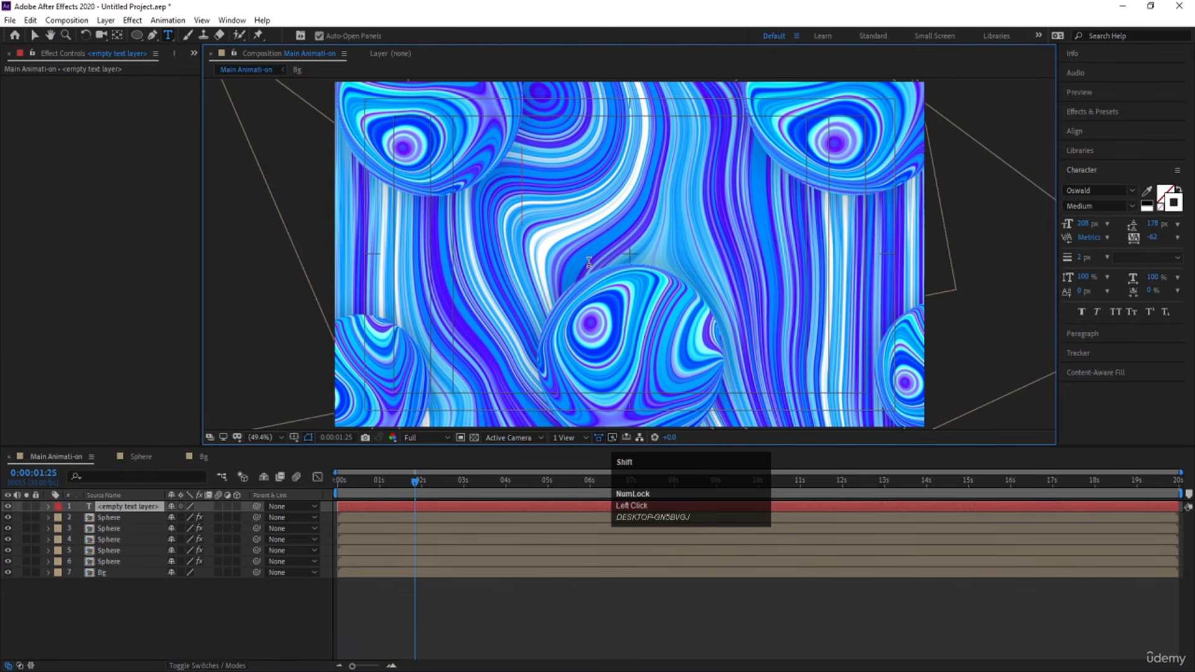
type("MOTION")
key("KP_Enter")
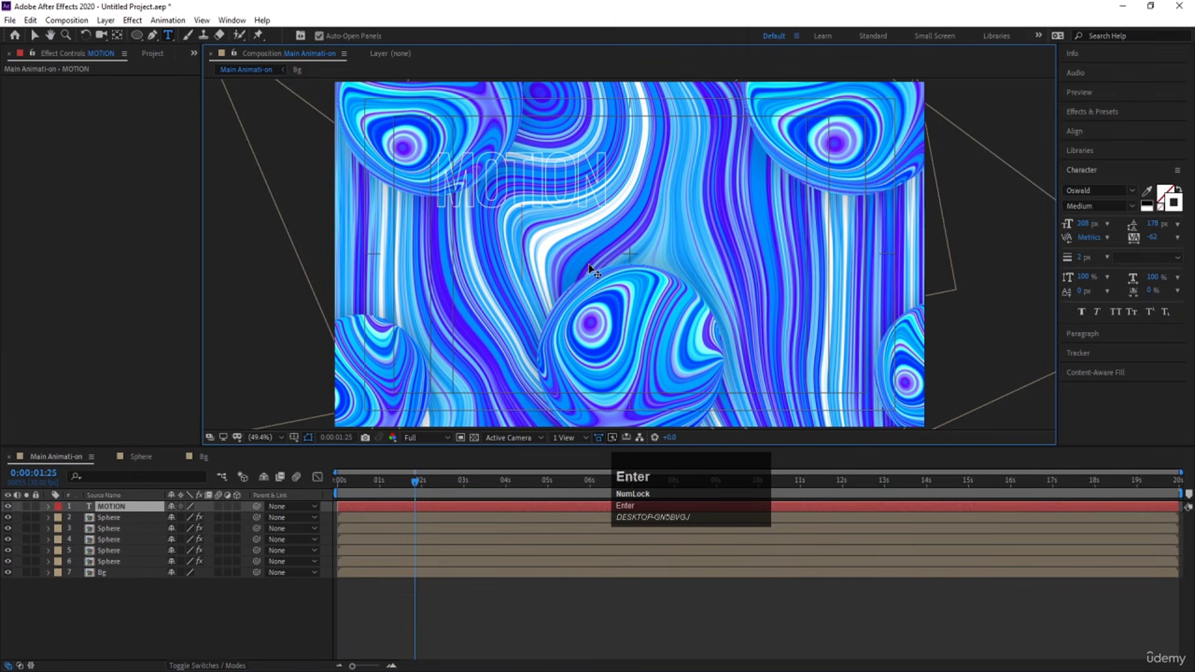
type("GRAPHICS")
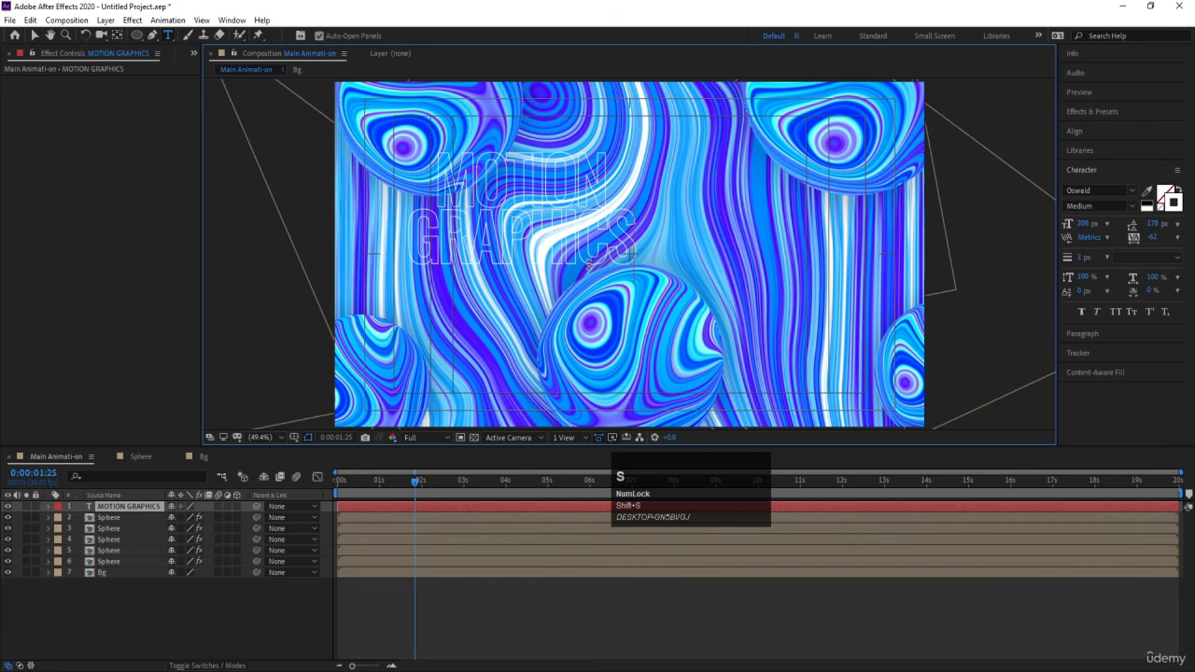
key("ctrl+a")
left_click(1164, 204)
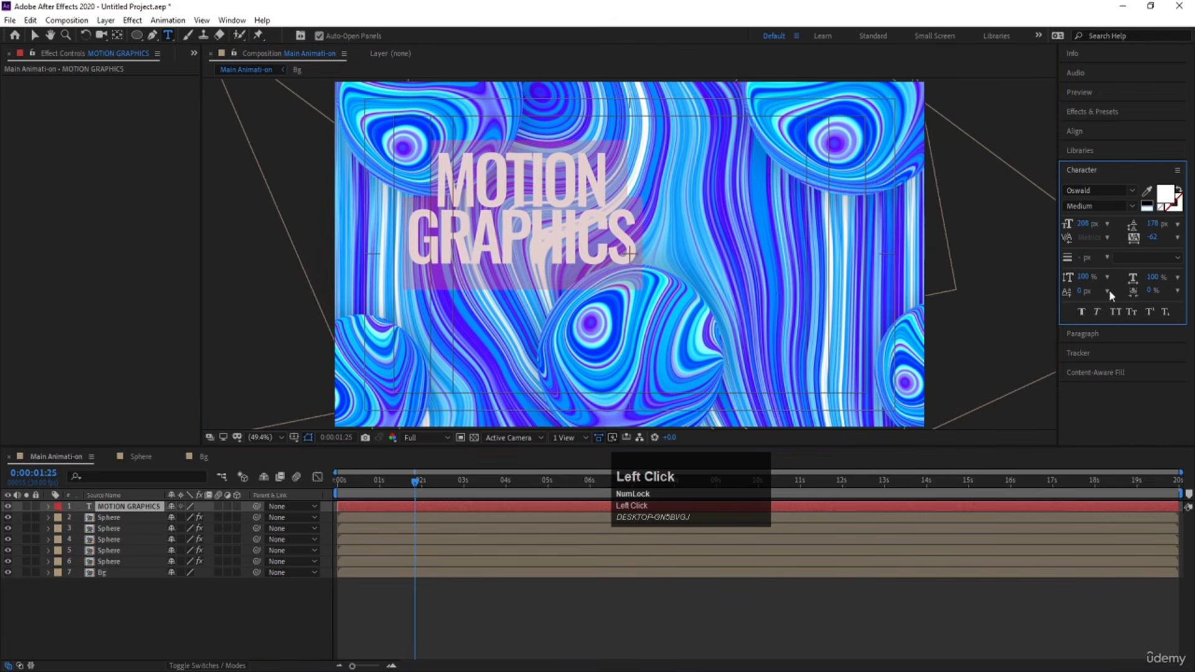
Center the text horizontally and vertically in the composition and scale it to 163%
left_click(1088, 131)
left_click(1092, 163)
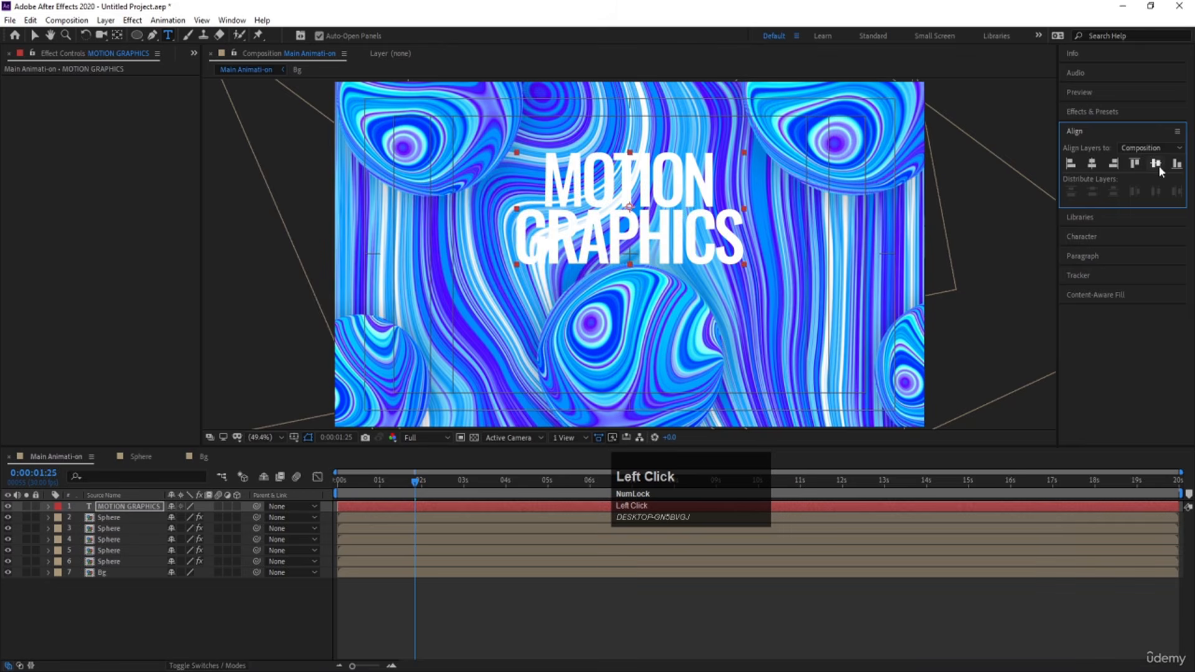
left_click(1159, 165)
key("s")
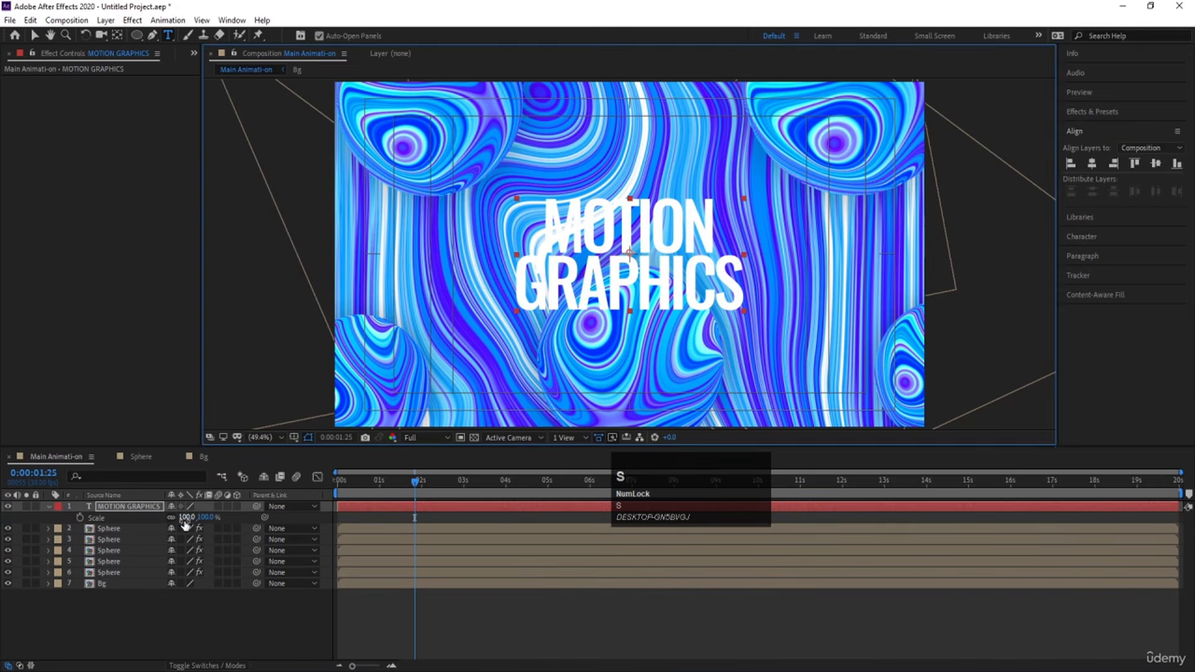
left_click_drag(187, 517, 218, 507)
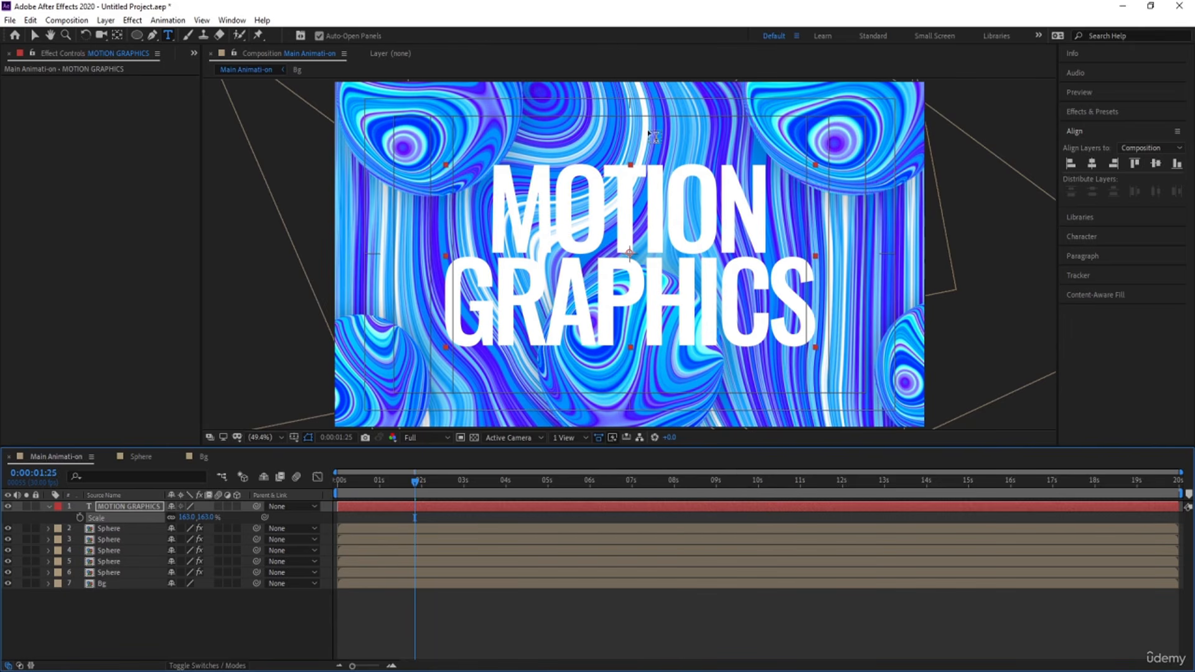
Add a Drop Shadow to the MOTION GRAPHICS text with softness 200 and opacity 25%
left_click(123, 510)
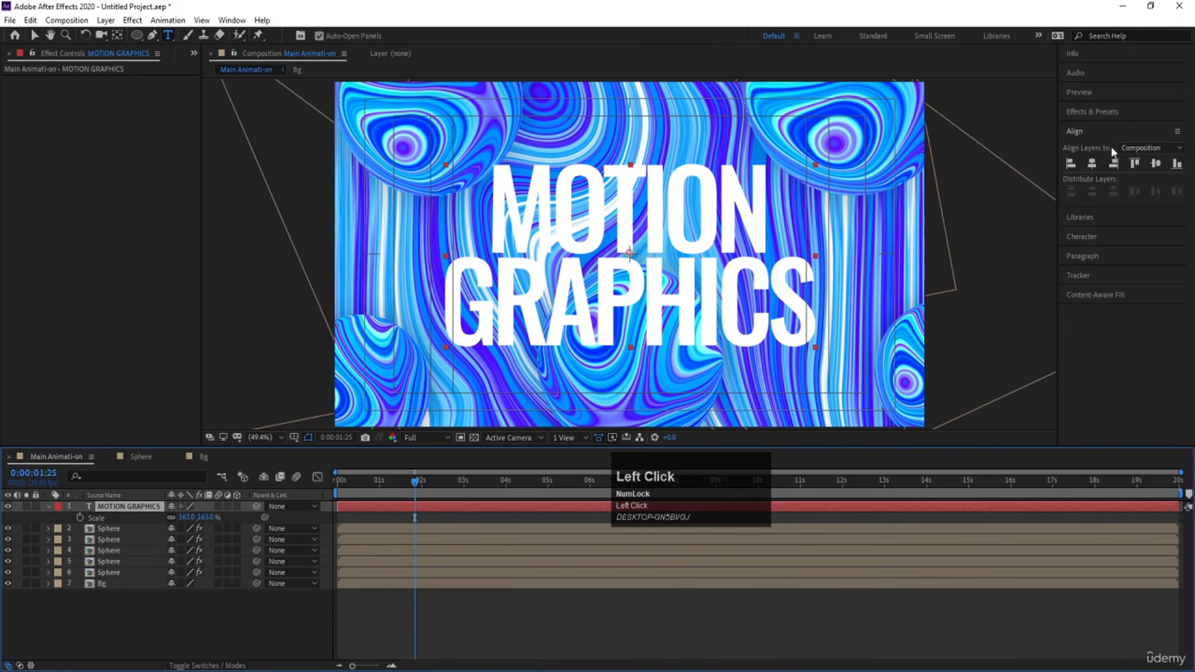
left_click(1104, 111)
double_click(1116, 285)
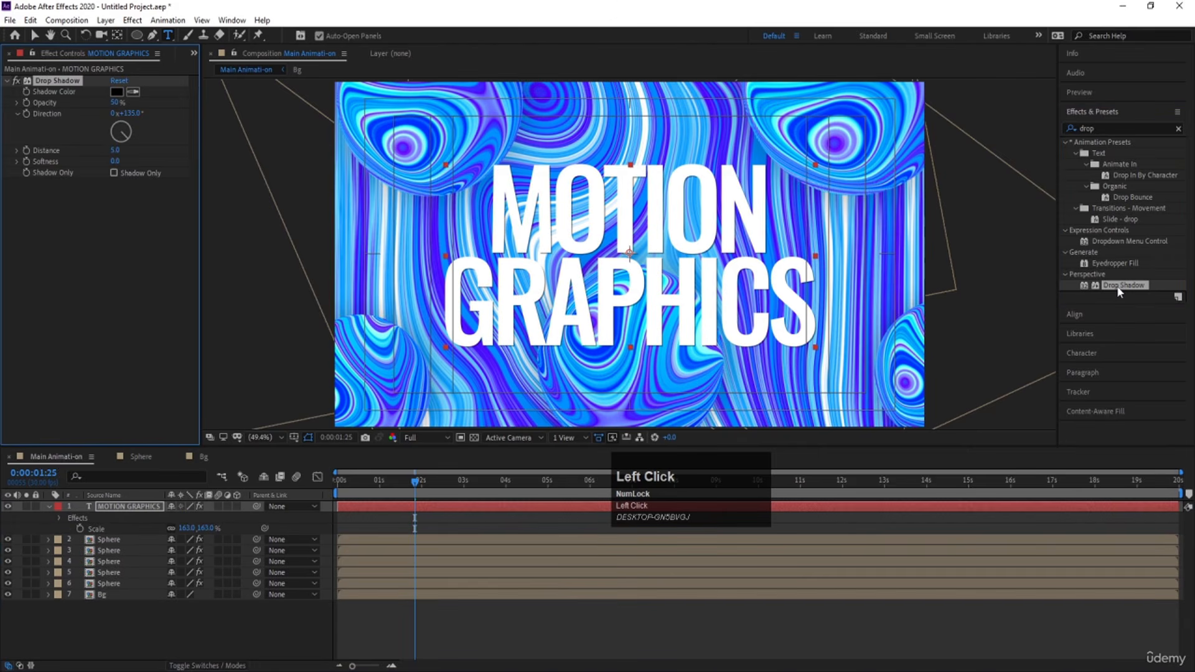
left_click(120, 162)
type("200")
key("Return")
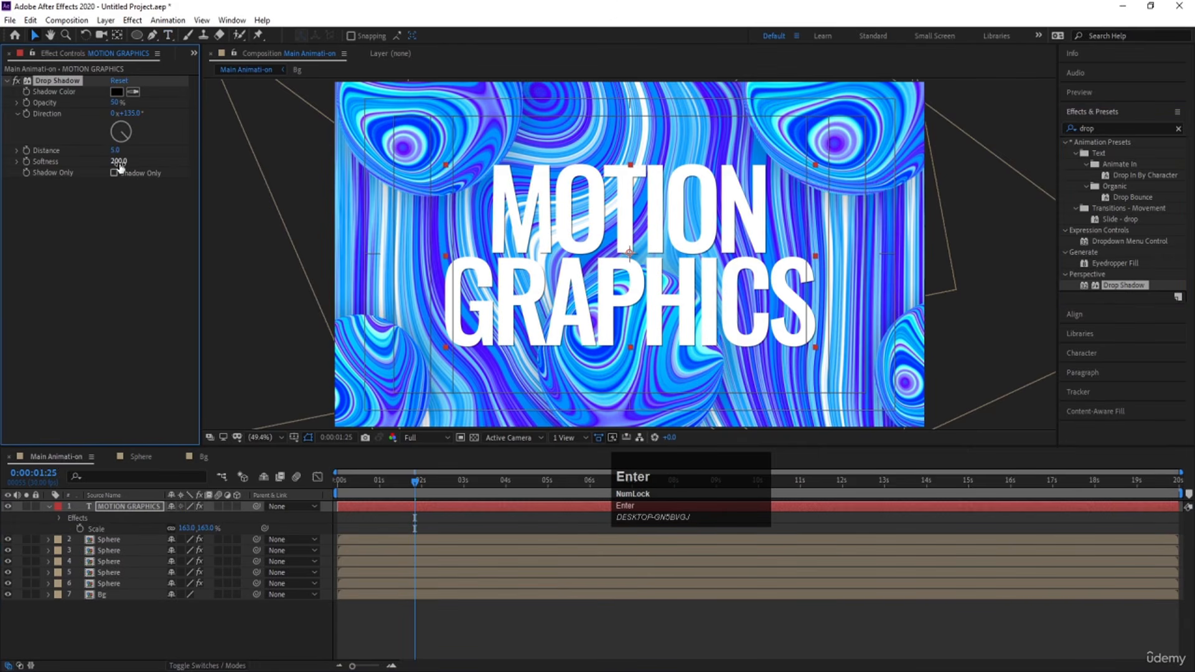
left_click(117, 102)
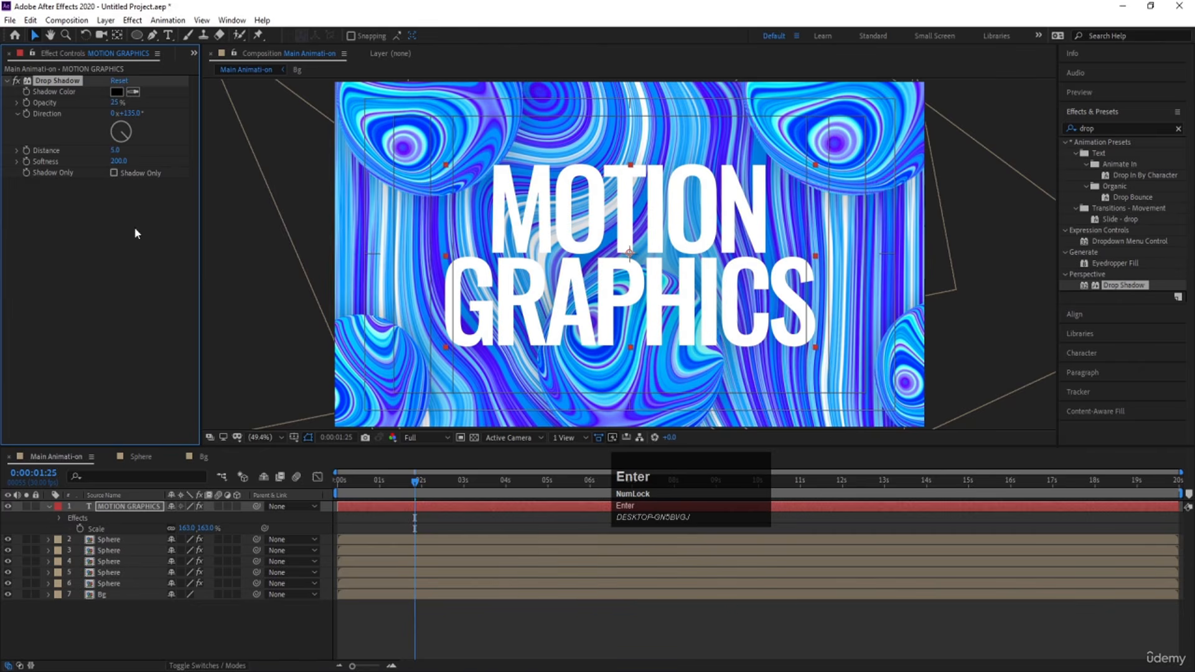
Move the MOTION GRAPHICS layer beneath the top three Sphere layers and preview the overlap
left_click_drag(122, 508, 138, 570)
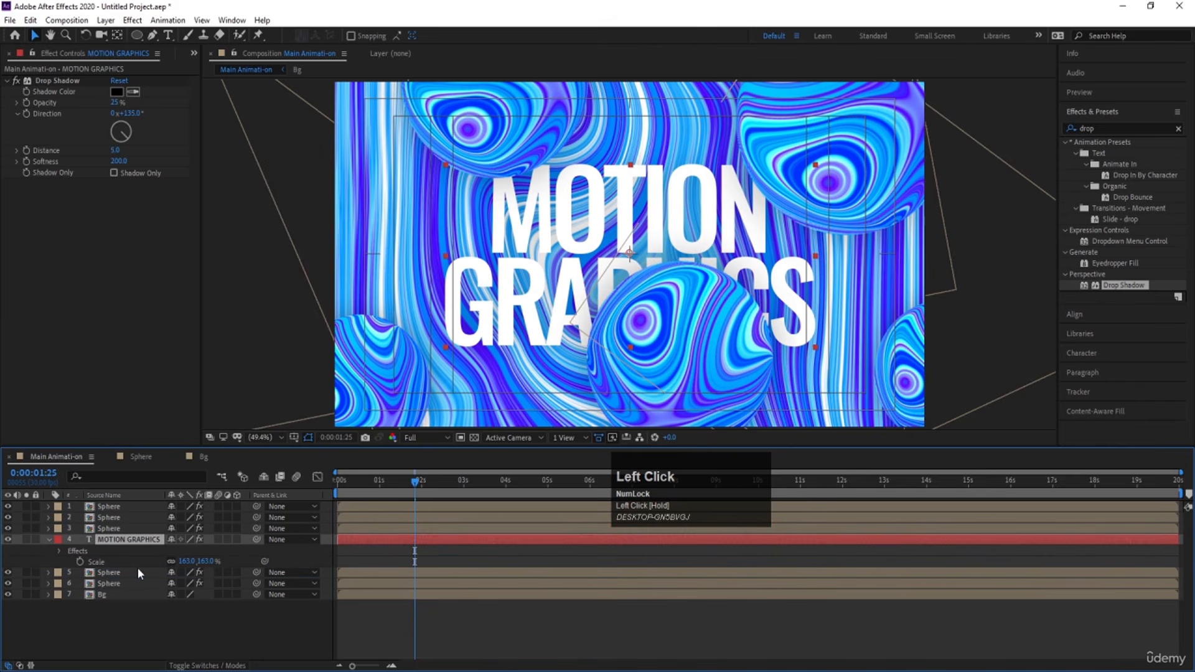
key("space")
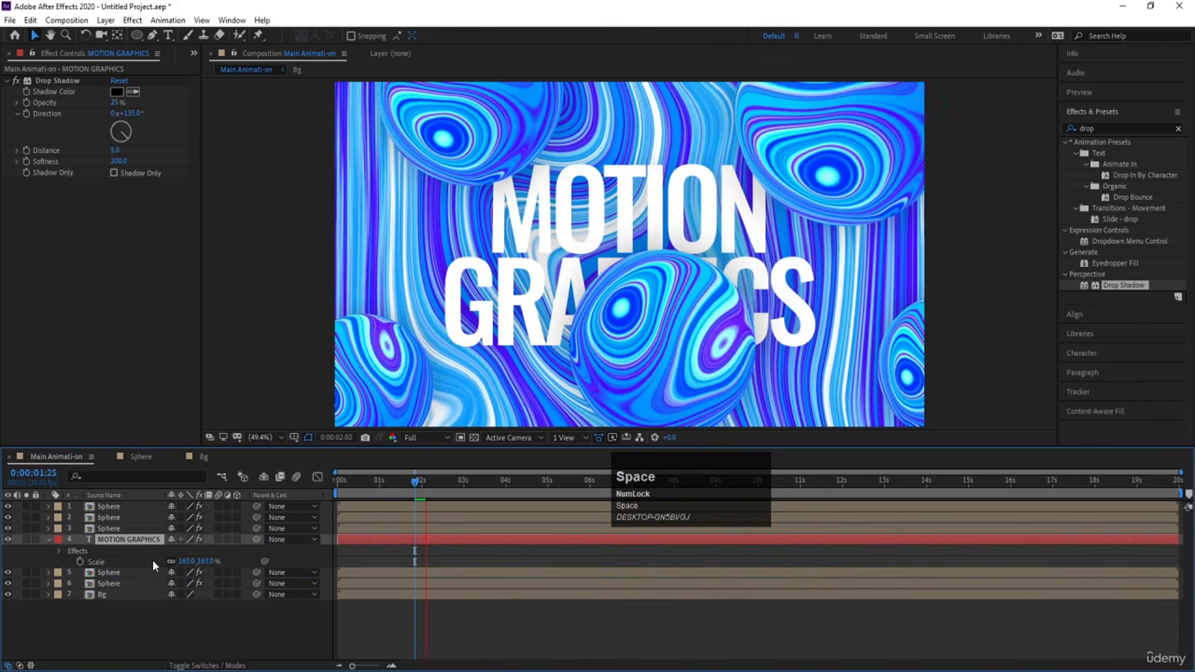
Lower the bottom-center sphere slightly so it covers less of the text, and collapse its properties
left_click(114, 531)
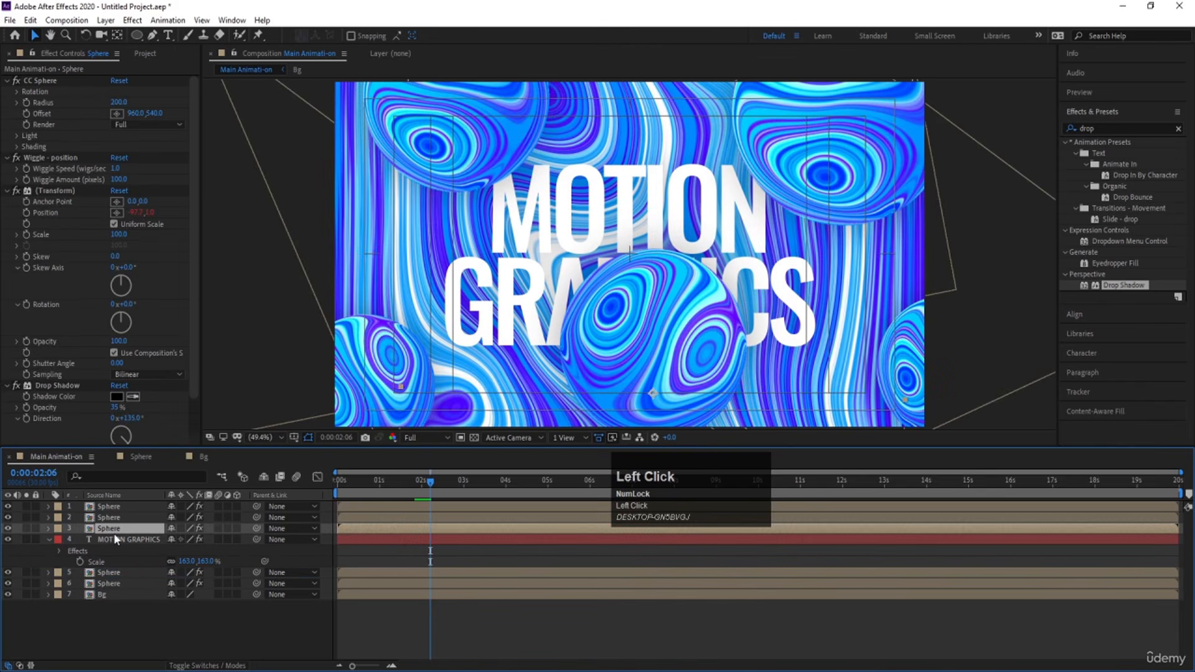
key("p")
left_click_drag(194, 539, 450, 472)
left_click(346, 540)
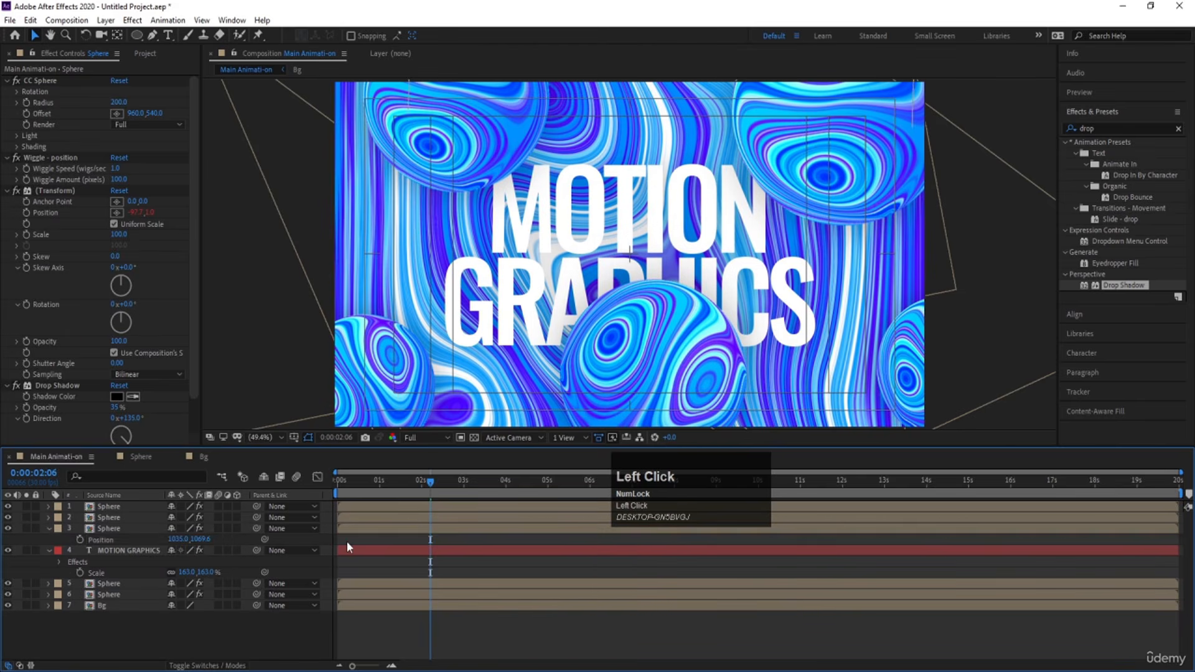
key("u")
Duplicate the MOTION GRAPHICS layer, place the copy above all layers, and turn it into a white outline without fill
left_click(142, 540)
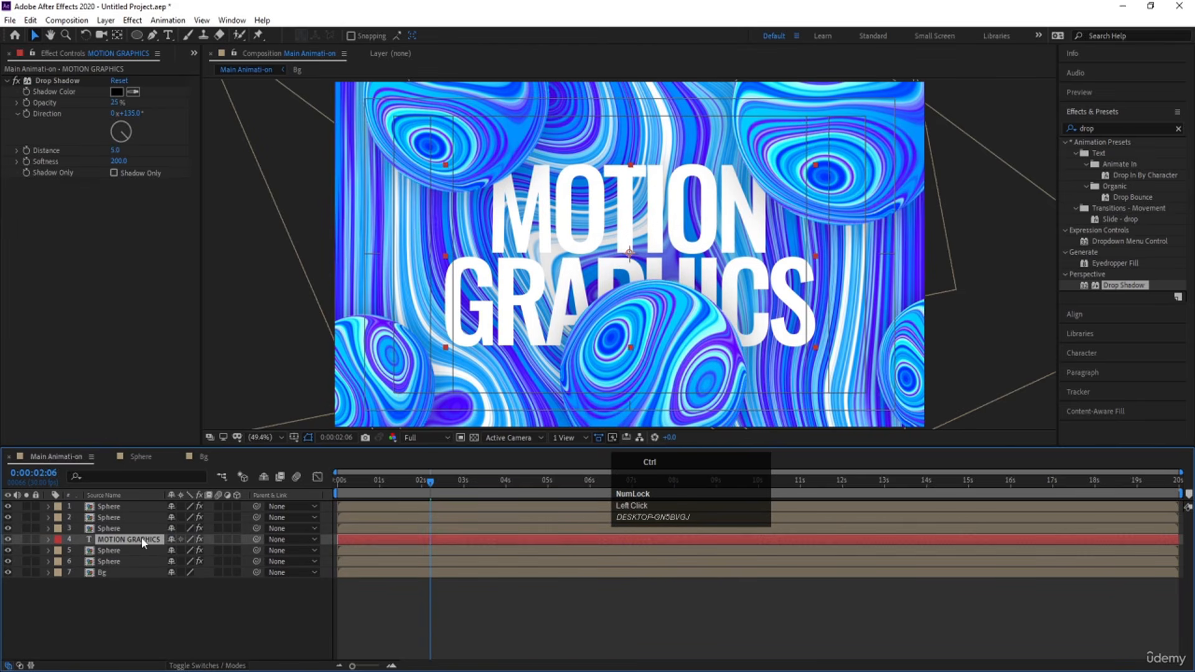
key("ctrl+d")
left_click_drag(142, 540, 138, 506)
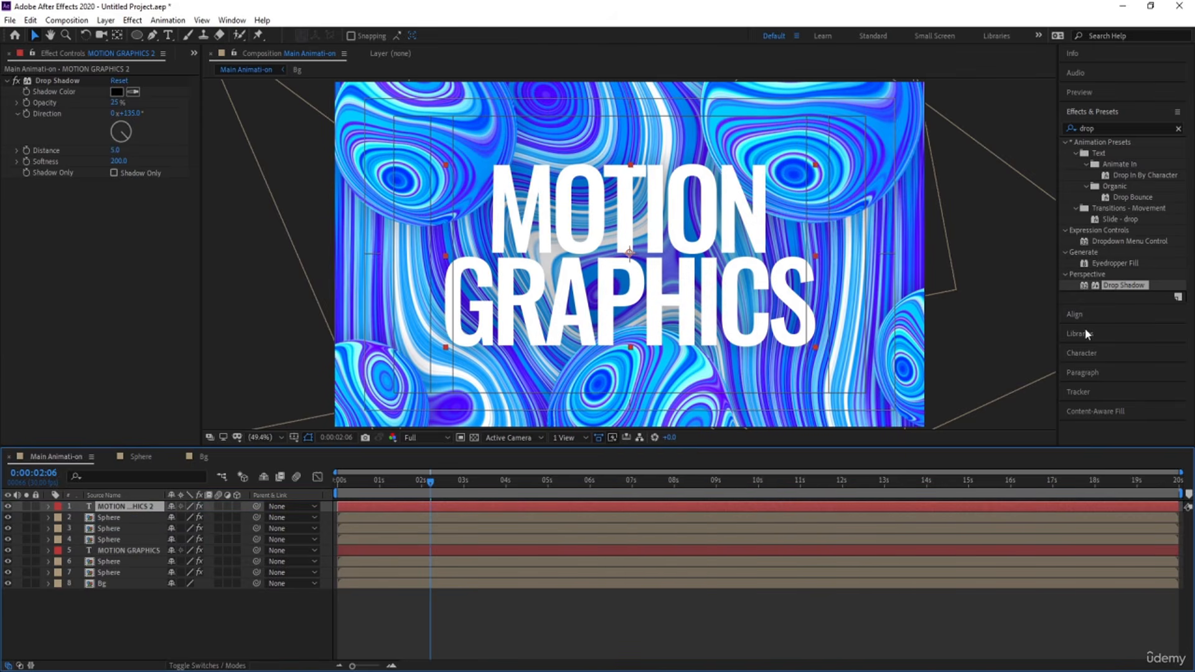
left_click(1082, 353)
left_click(1161, 211)
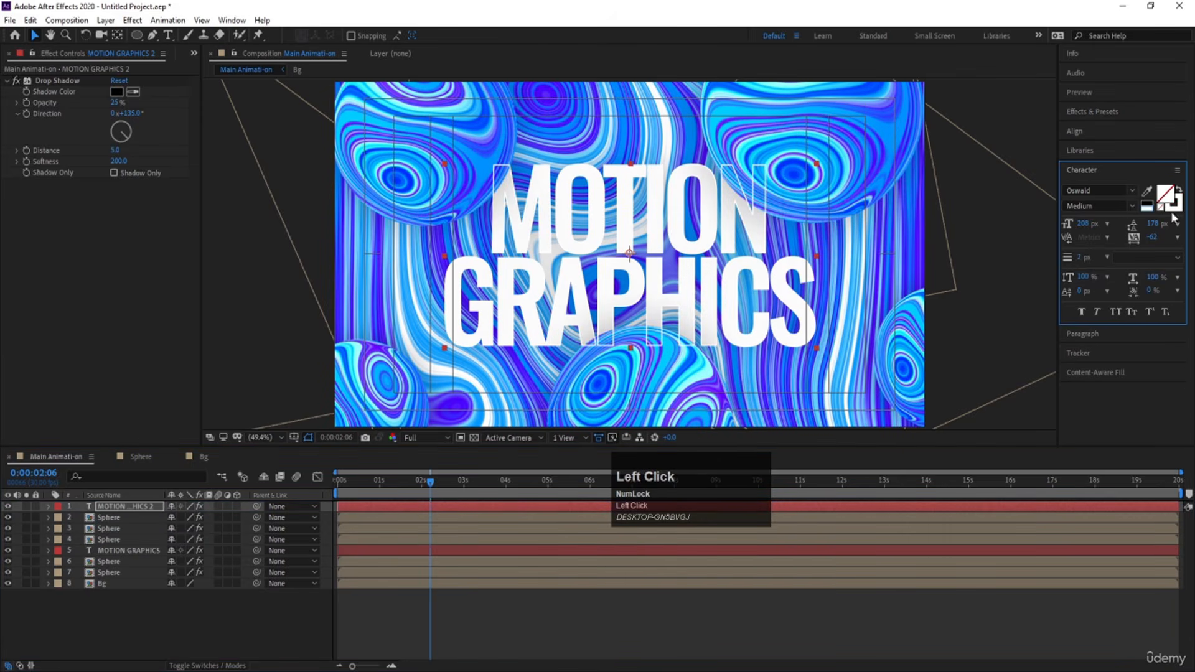
Preview the outlined text over the moving spheres, including from the first frame
key("space")
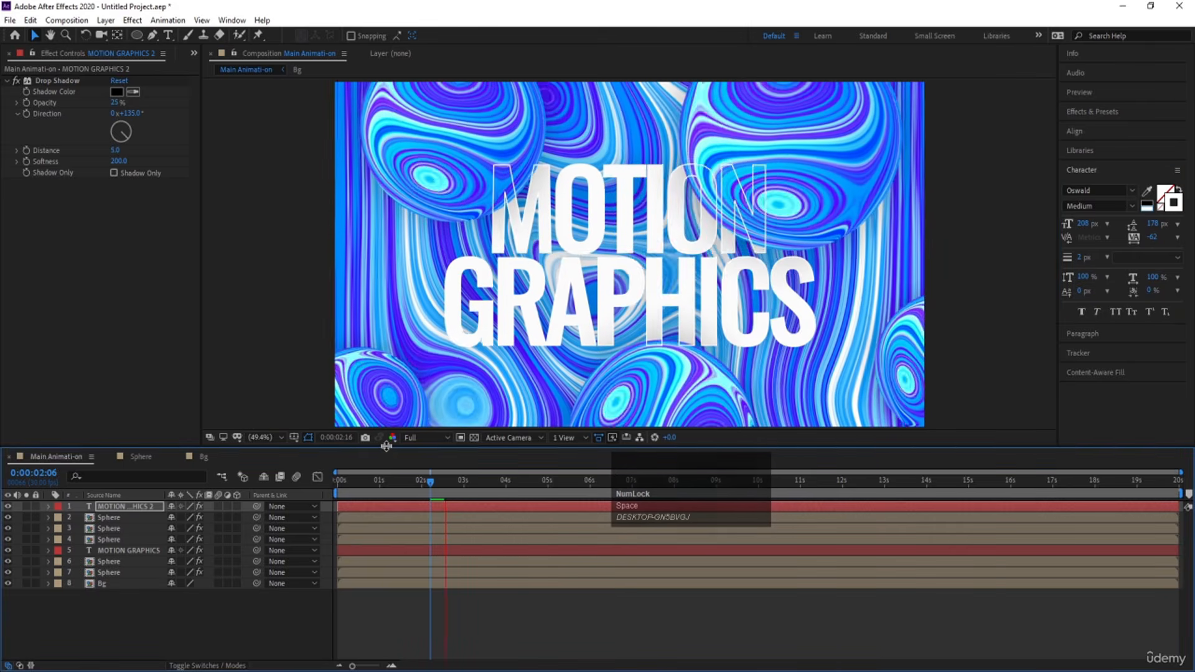
key("space")
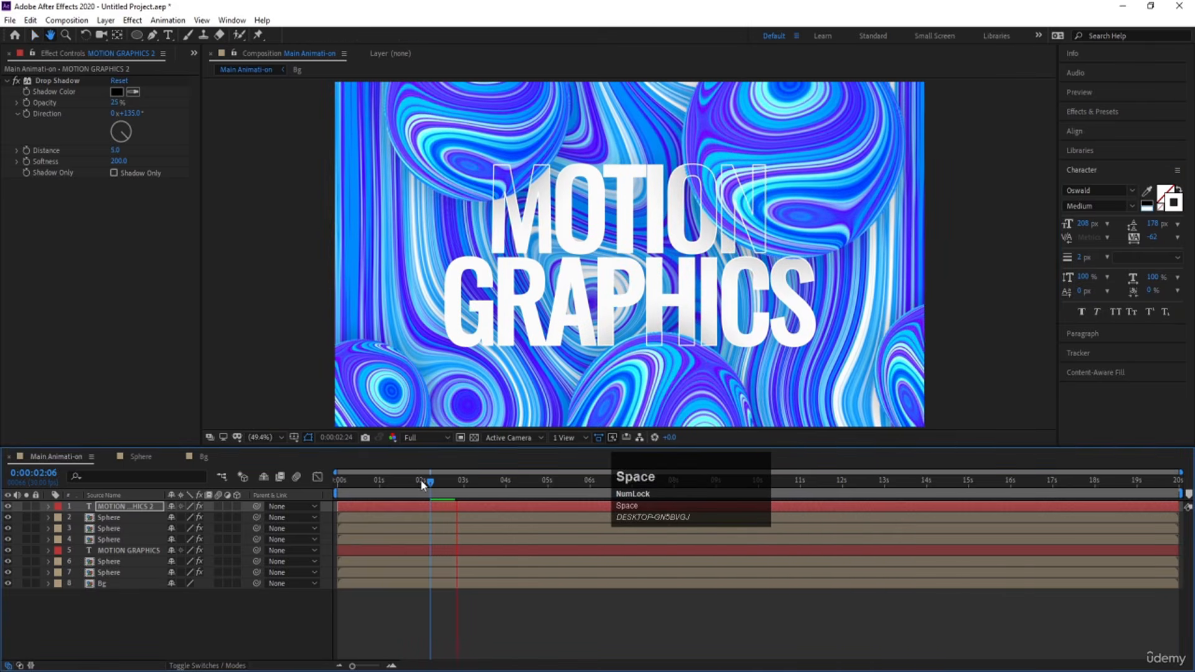
left_click_drag(430, 483, 270, 524)
key("space")
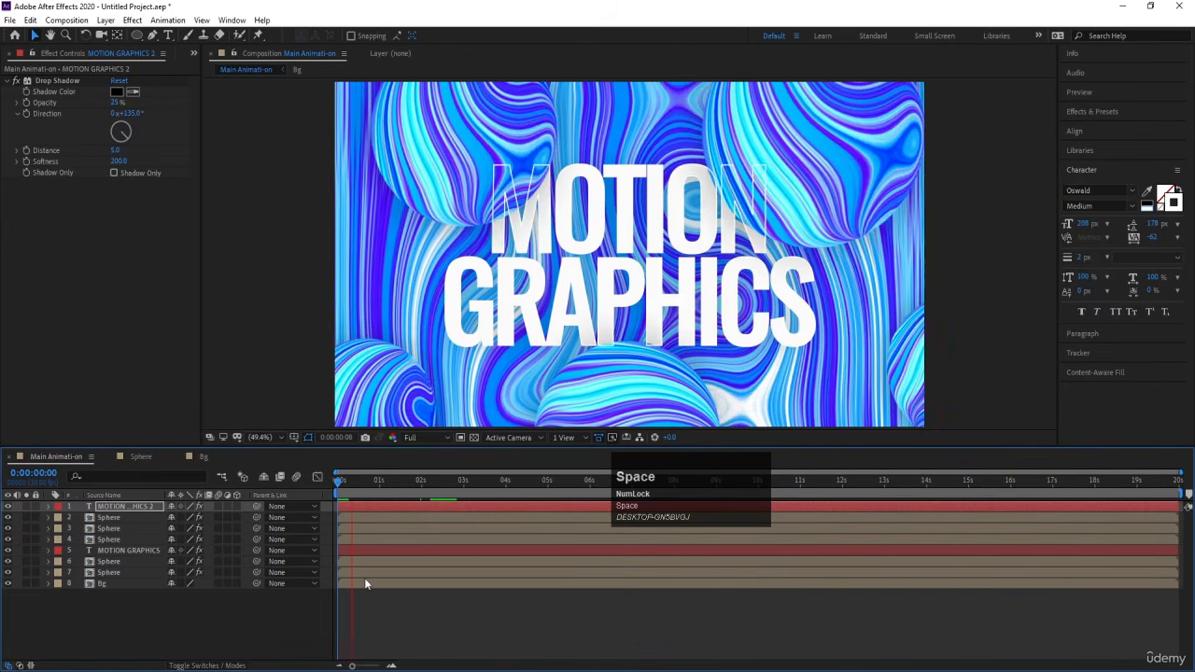